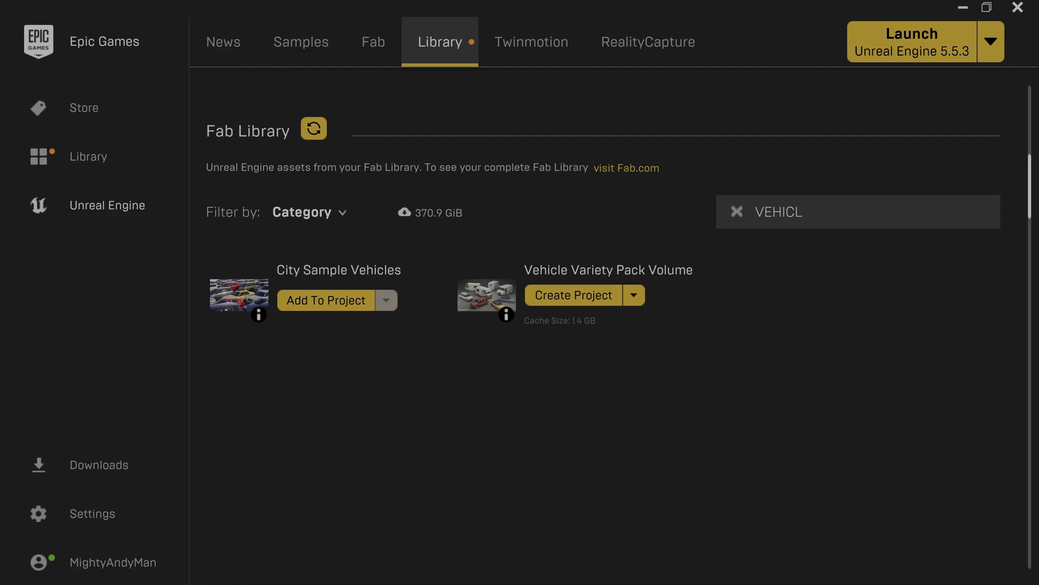
# Step: Create a project from Vehicle Variety Pack Volume, keeping the default name VehicleVarietyPack4
pyautogui.click(574, 296)
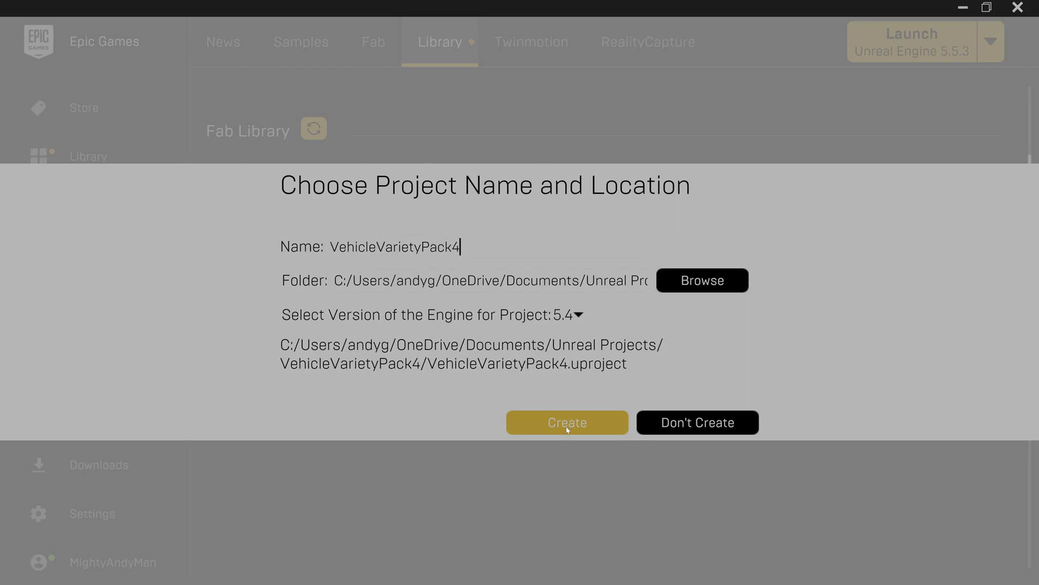
pyautogui.click(556, 432)
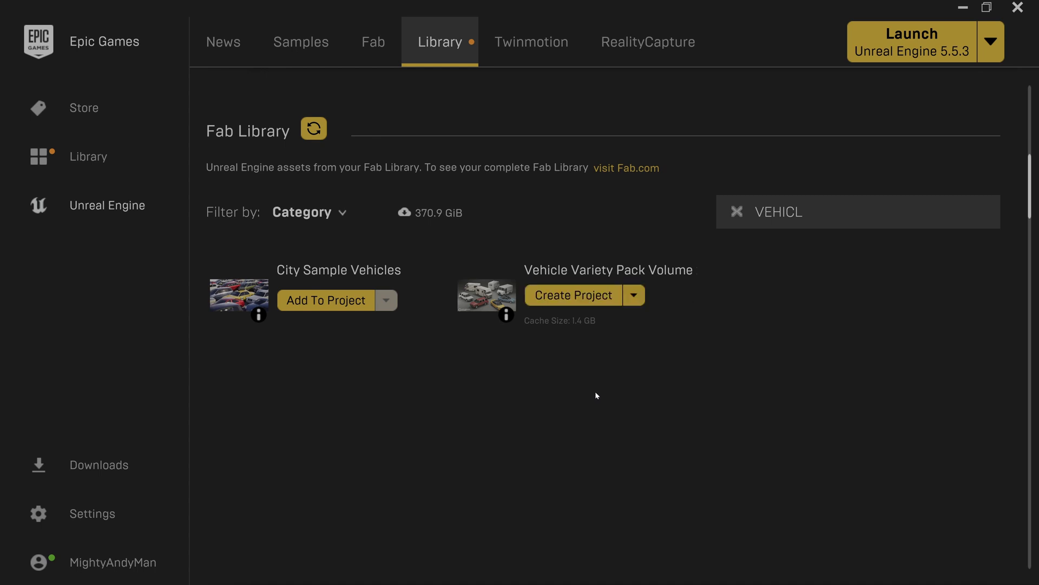
# Step: Search 'AUS' and add the Rural Australia pack to the VehicleVarietyPack4 project
pyautogui.click(736, 212)
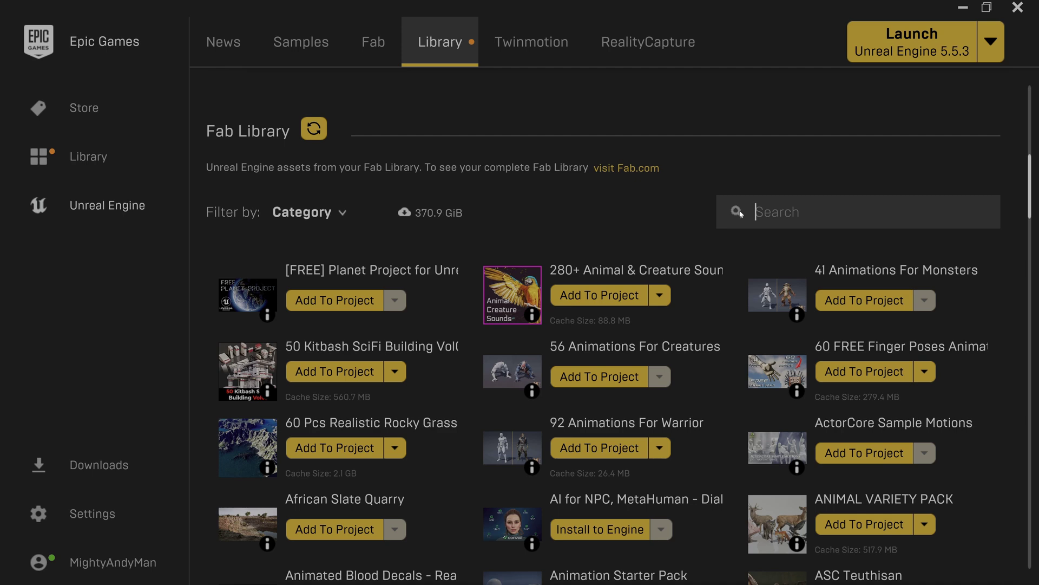
pyautogui.scroll(6, 739, 214)
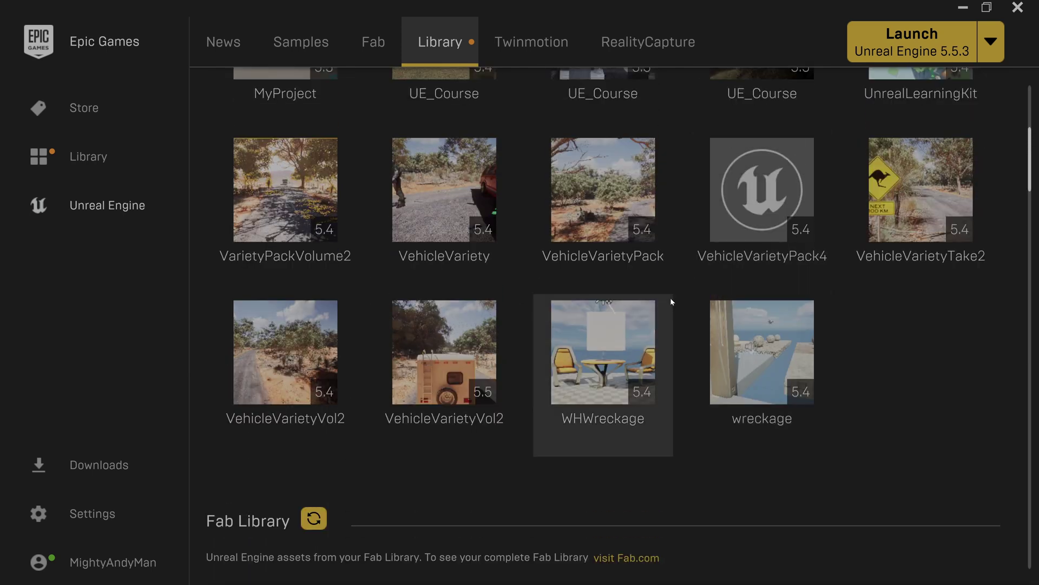
pyautogui.write('AUS')
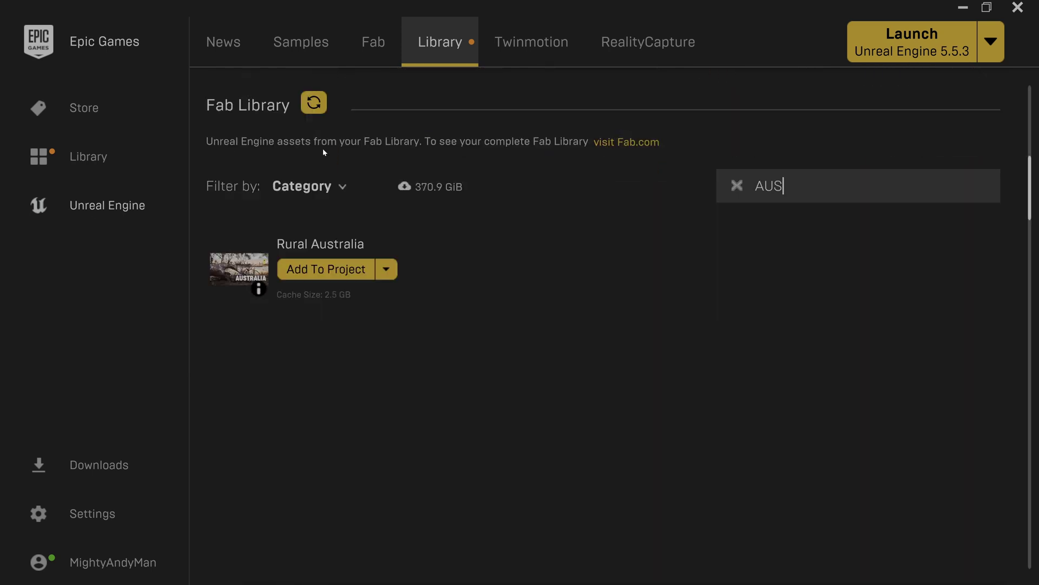
pyautogui.click(352, 269)
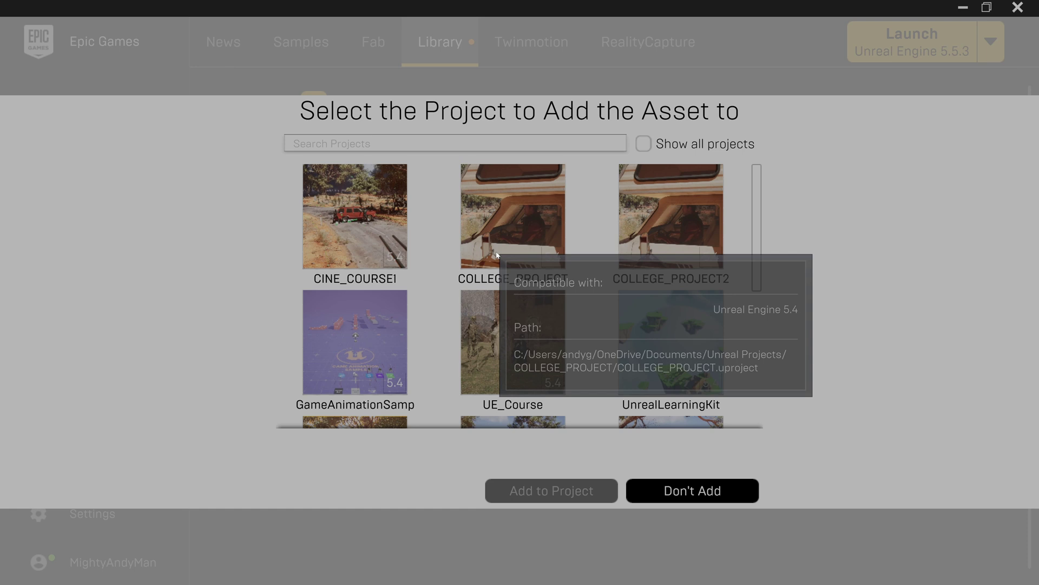
pyautogui.scroll(-2, 458, 255)
pyautogui.scroll(-6, 458, 254)
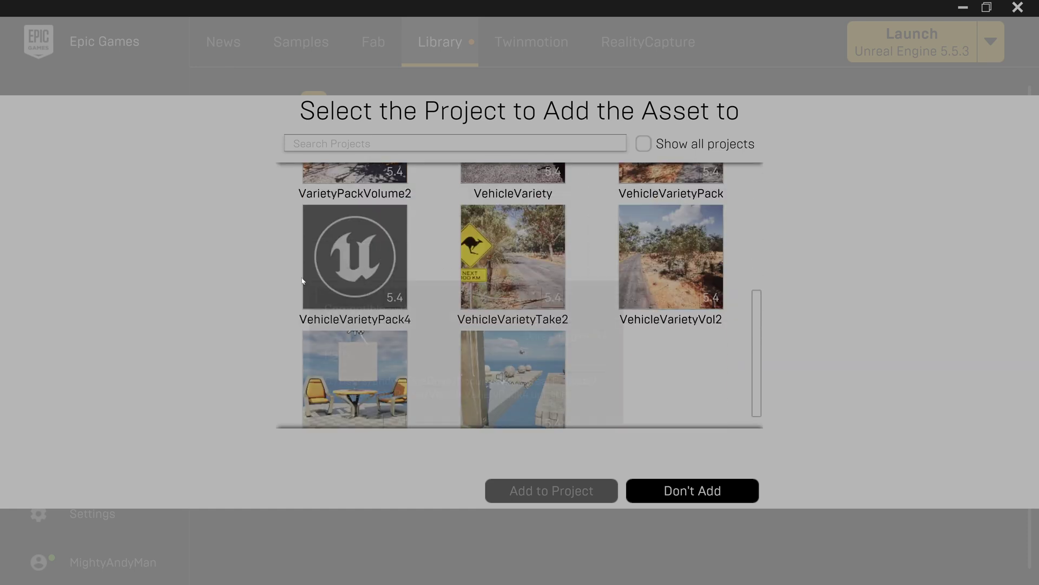
pyautogui.click(335, 277)
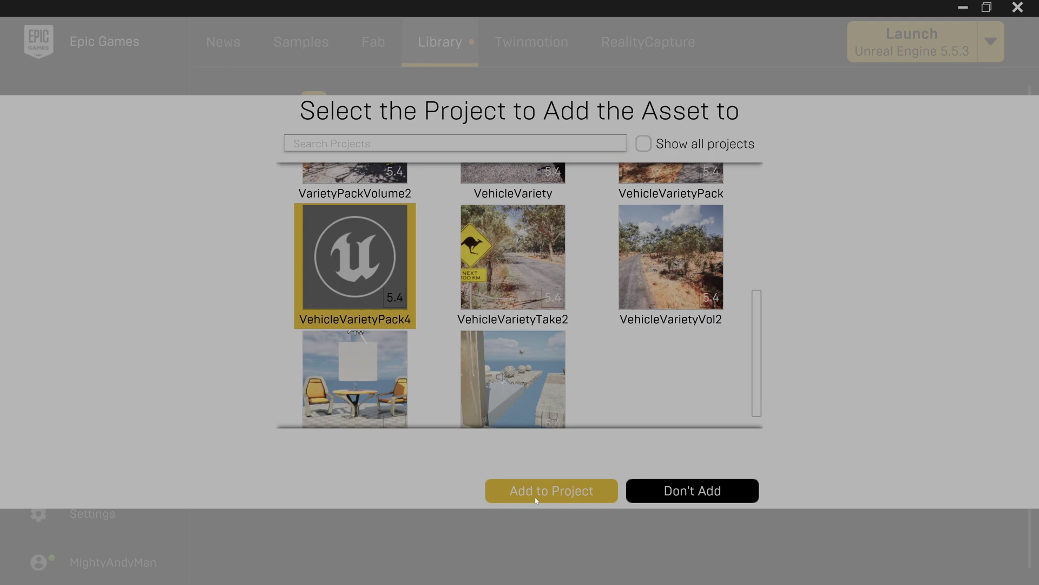
pyautogui.click(548, 490)
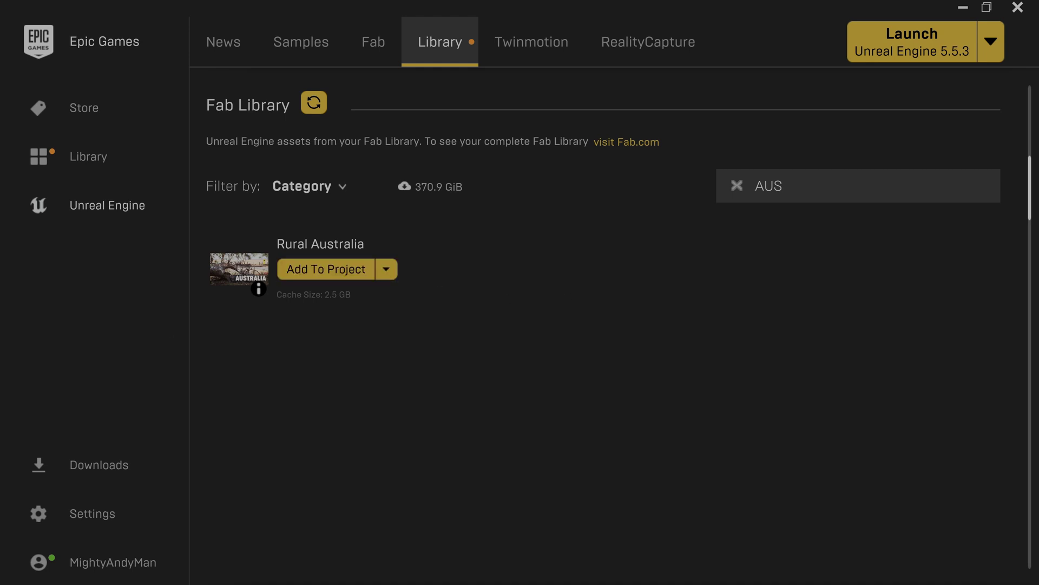
# Step: Open VehicleVarietyPack4 in the editor and load RuralAustralia_Example_01 from RuralAustralia > Maps
pyautogui.scroll(5, 609, 325)
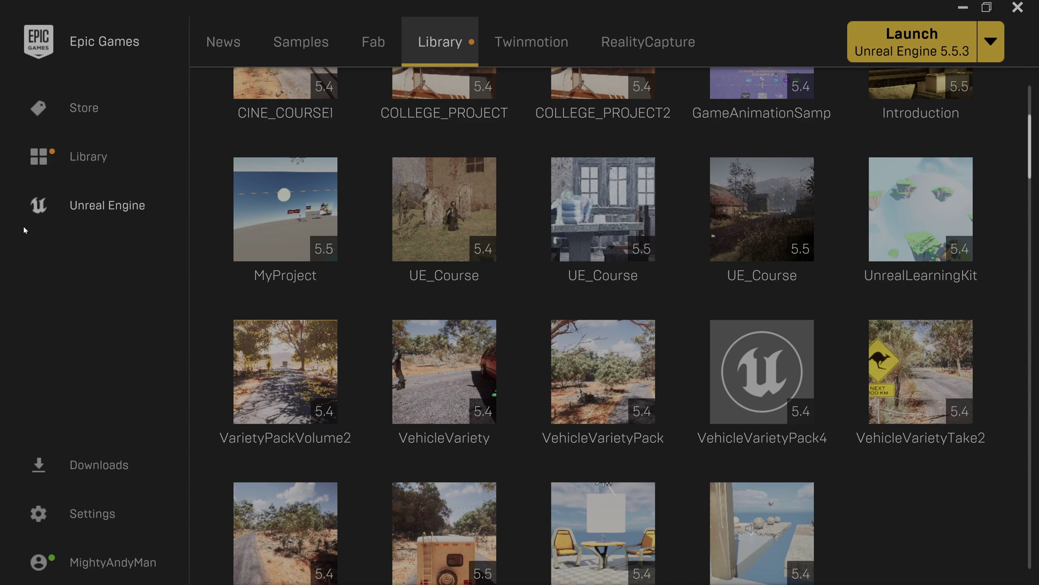
pyautogui.doubleClick(754, 373)
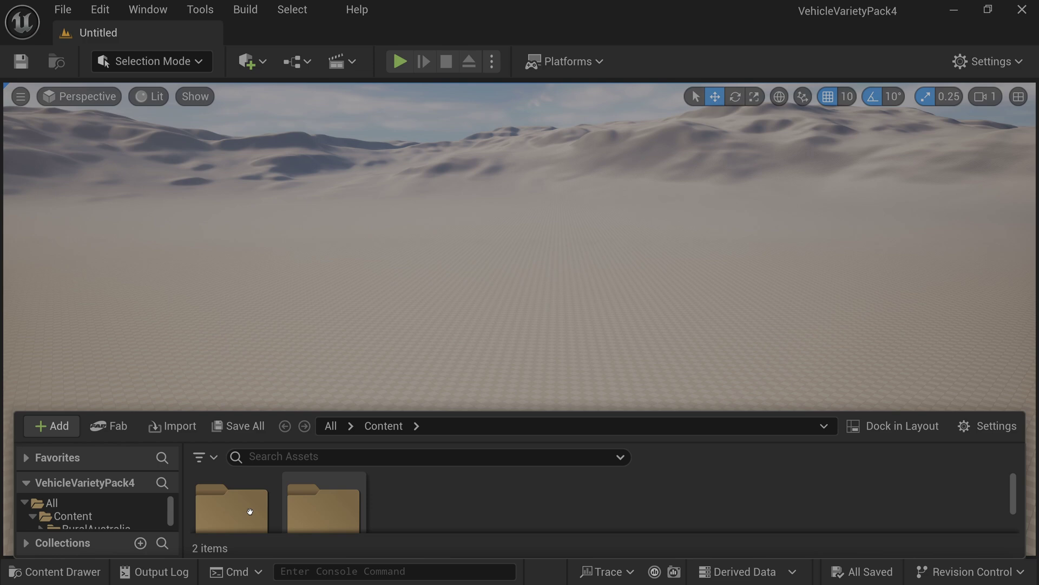
pyautogui.click(249, 512)
pyautogui.doubleClick(250, 512)
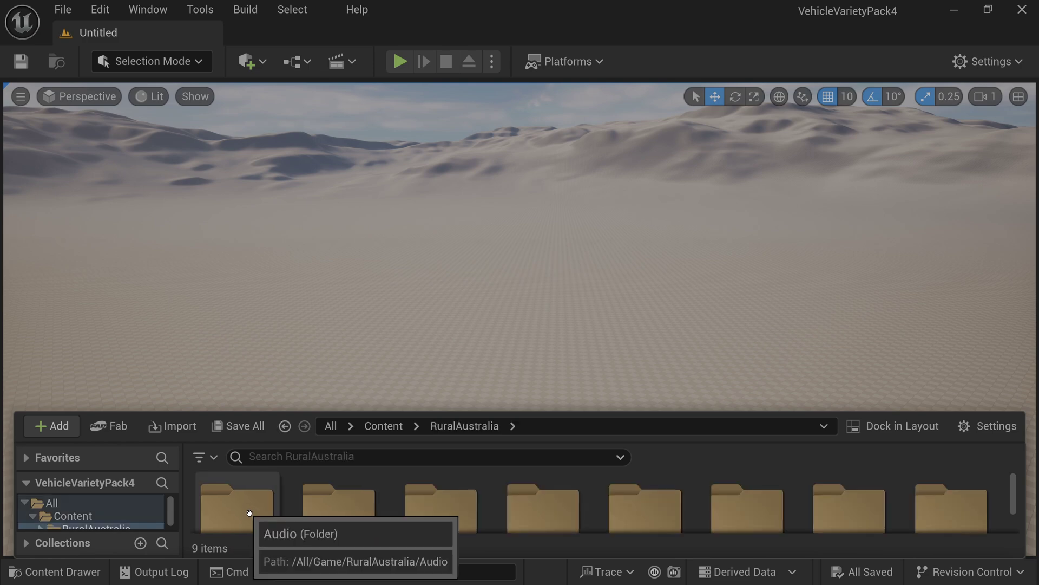
pyautogui.scroll(-1, 412, 493)
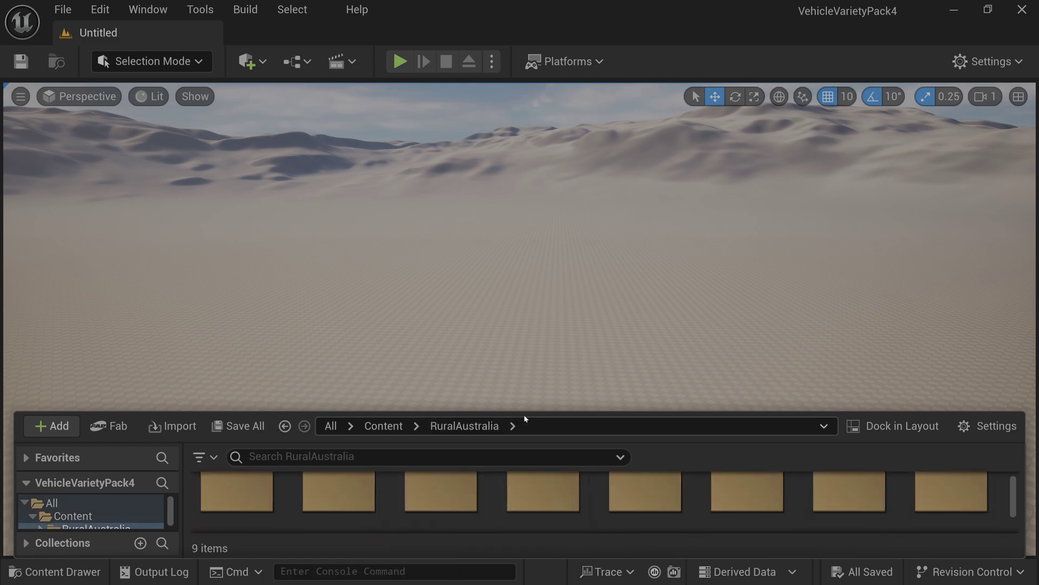
pyautogui.moveTo(528, 387); pyautogui.dragTo(543, 314)
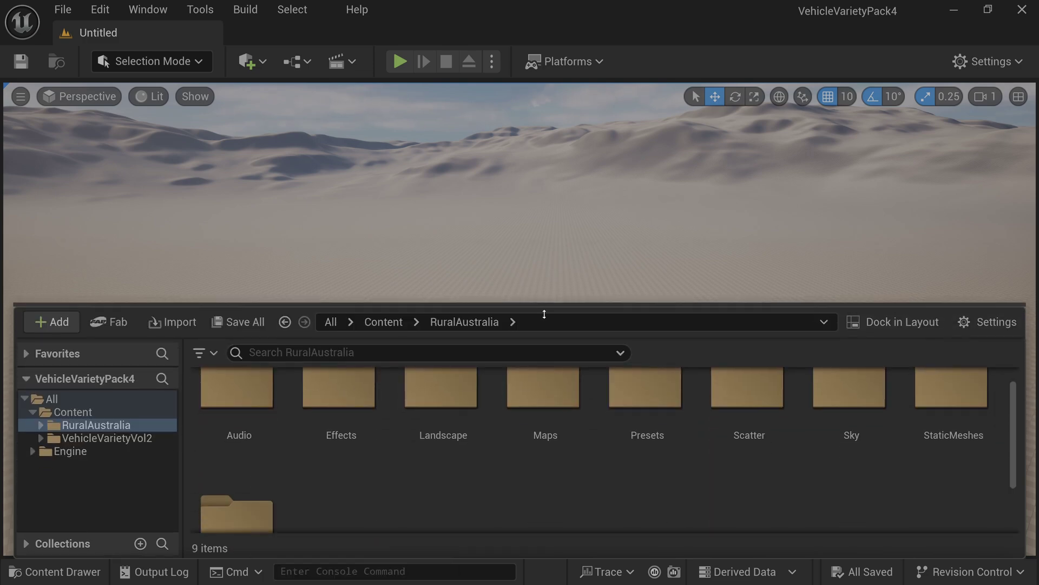
pyautogui.click(532, 387)
pyautogui.doubleClick(533, 388)
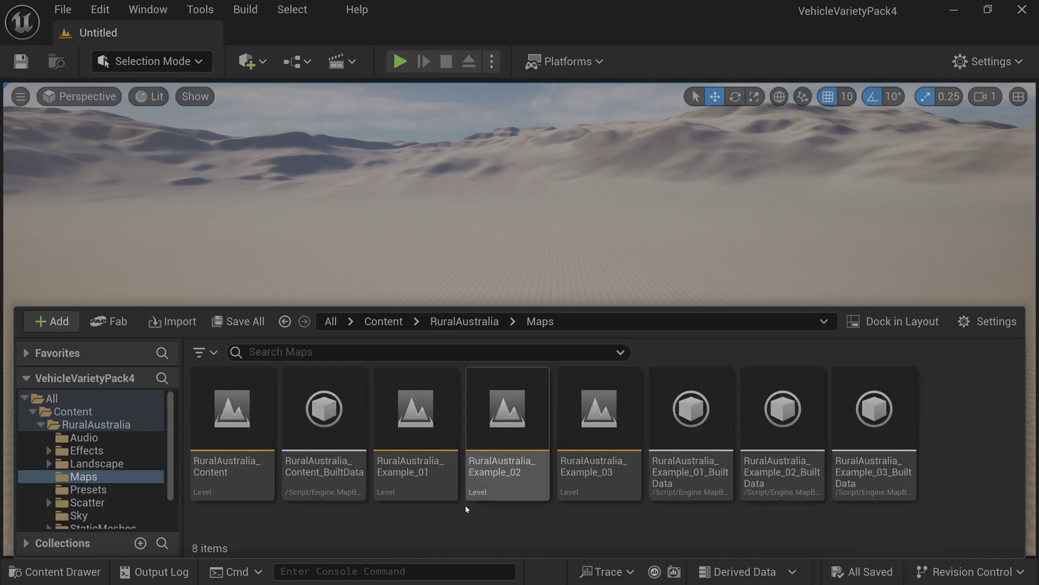
pyautogui.doubleClick(414, 426)
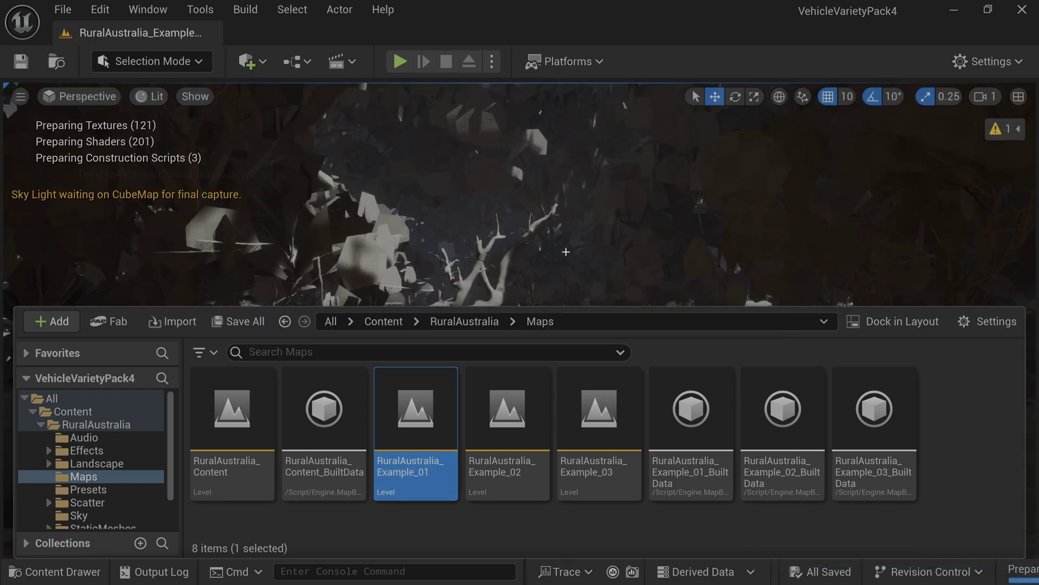
# Step: Enable the D3D12 SM6 shader format, save the level, and restart the editor
pyautogui.click(534, 226)
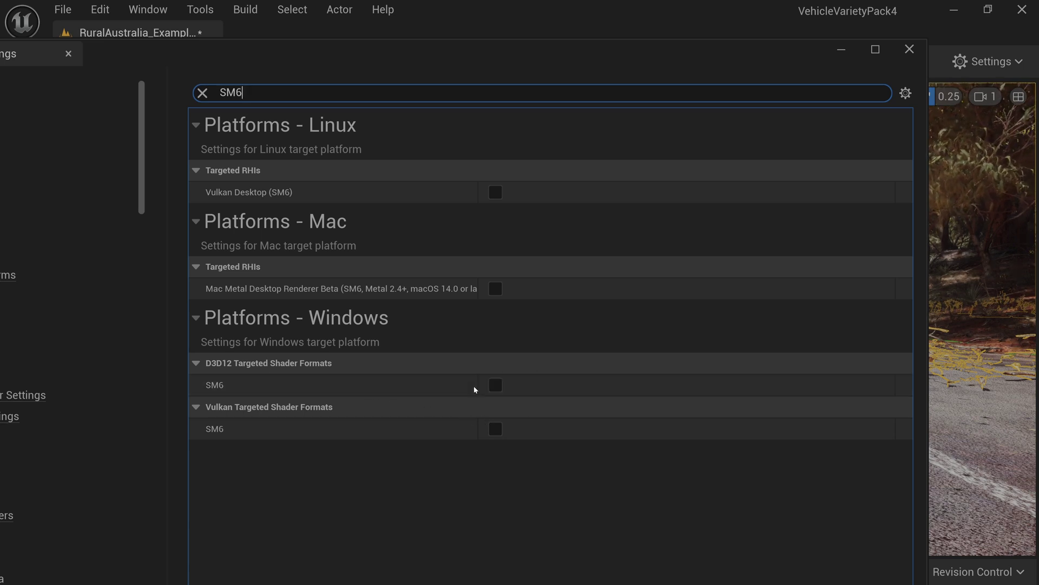
pyautogui.click(494, 386)
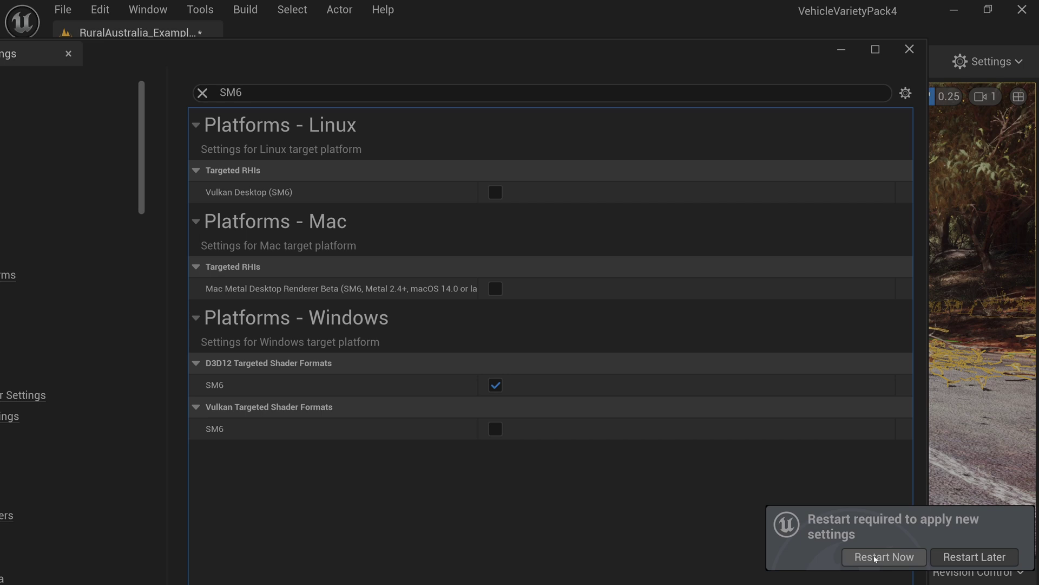
pyautogui.click(875, 558)
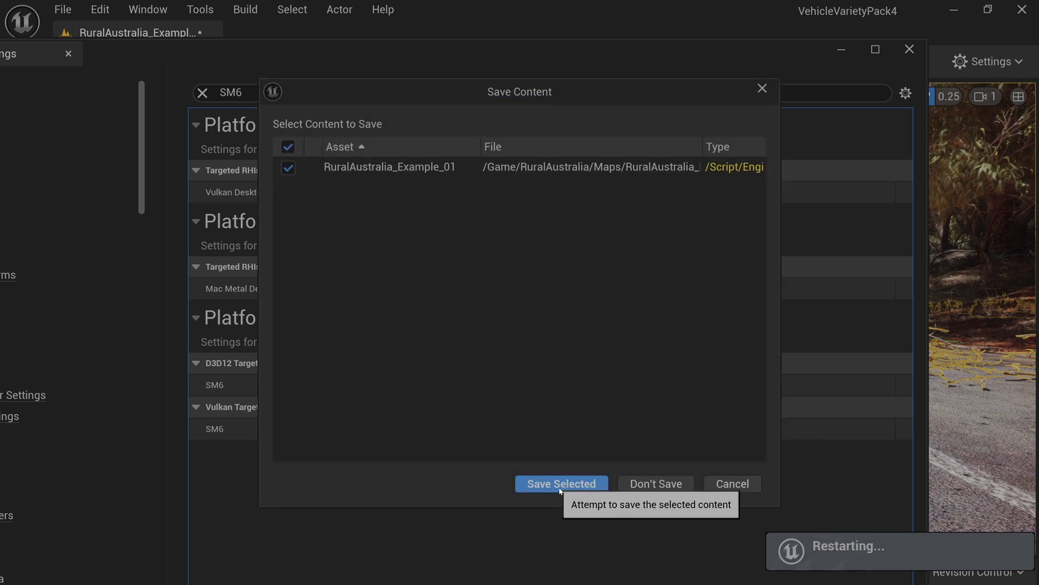
pyautogui.click(559, 485)
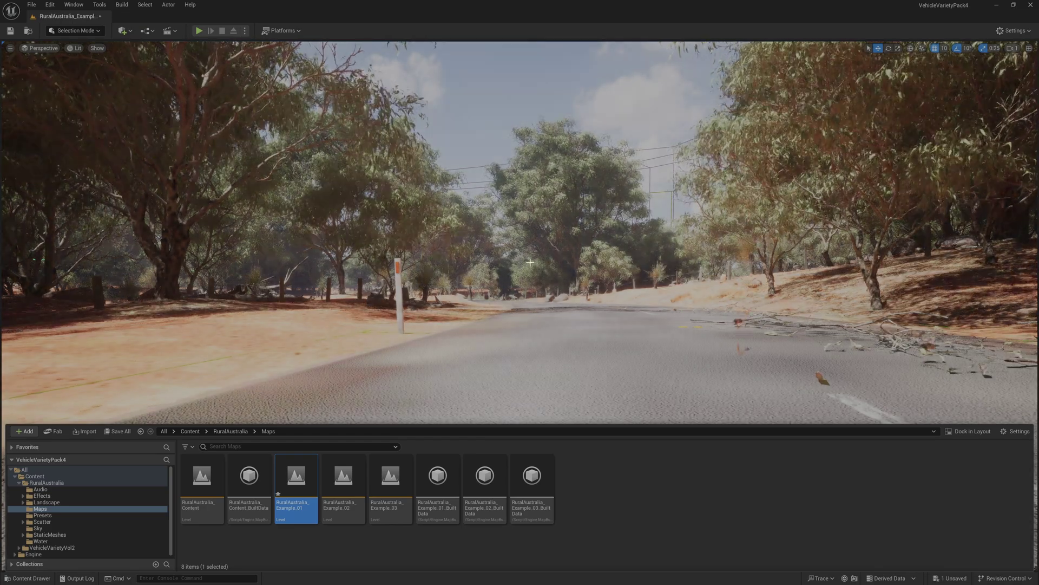
pyautogui.click(530, 262)
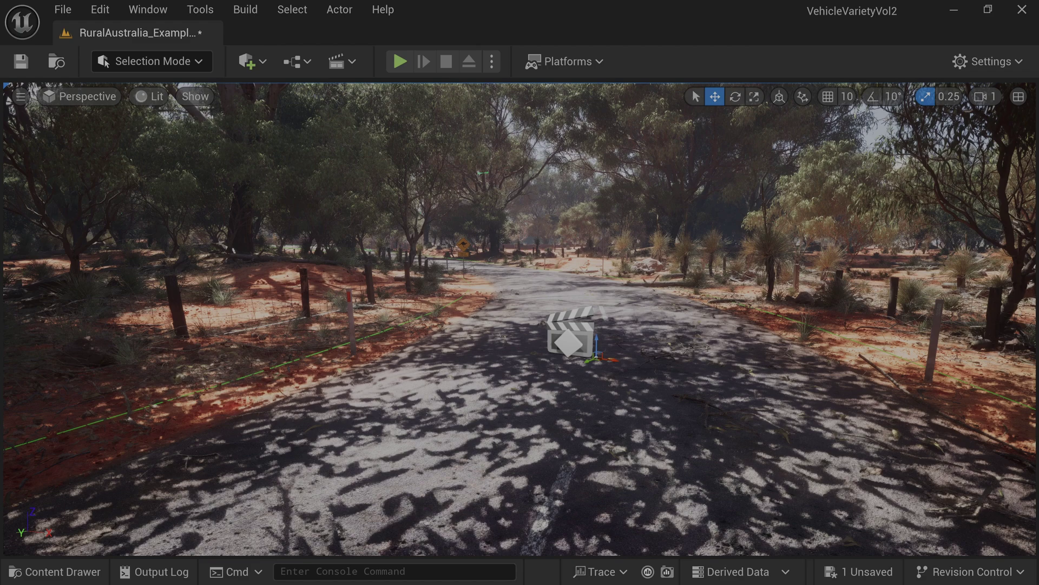
# Step: Drag a Sphere from the Place Actors panel's Shapes category onto the road
pyautogui.click(250, 62)
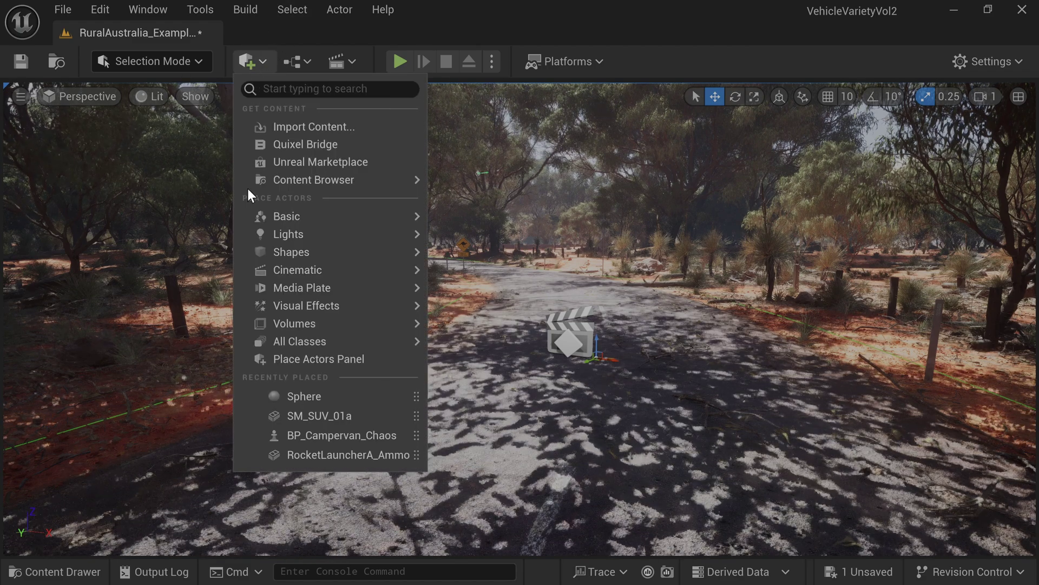
pyautogui.click(296, 360)
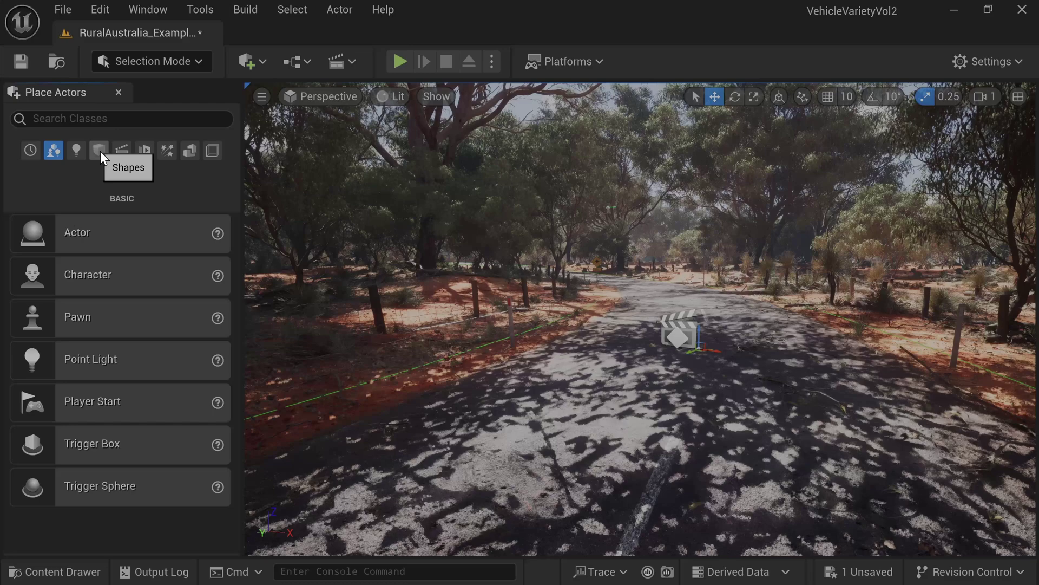
pyautogui.click(99, 151)
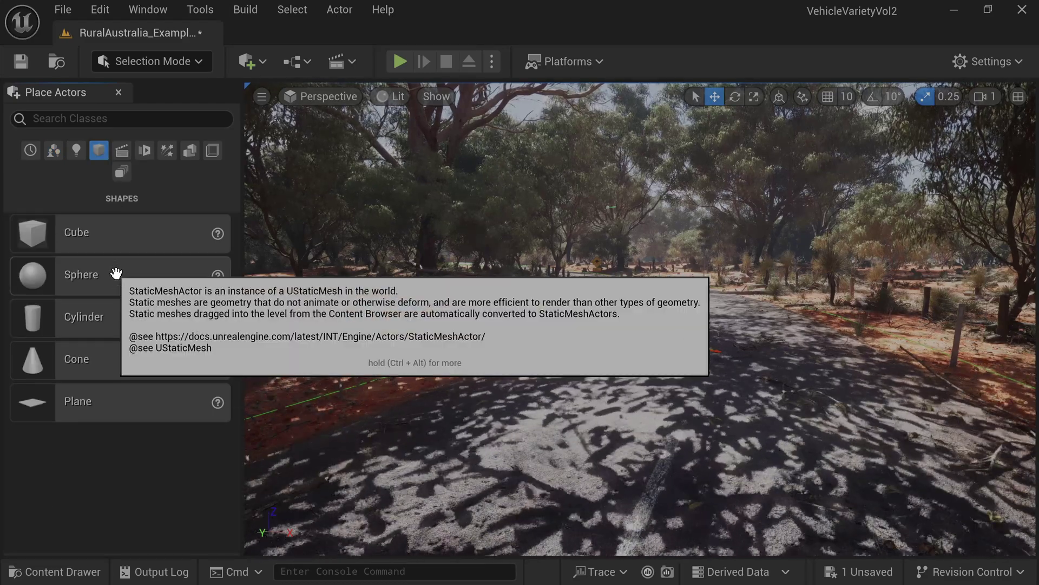
pyautogui.moveTo(117, 274); pyautogui.dragTo(635, 314)
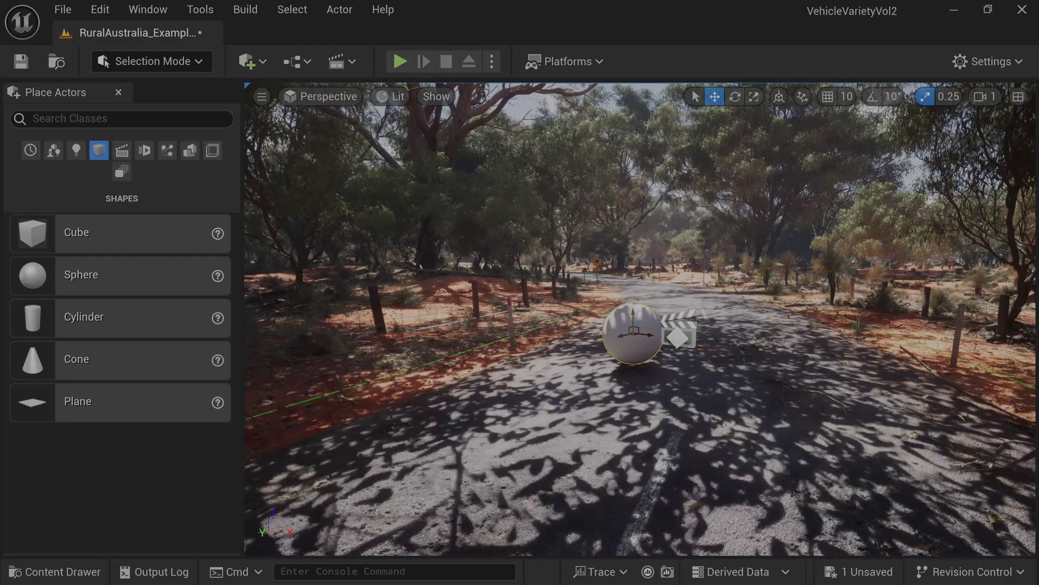
# Step: Close the Place Actors panel and bring up the Details panel for the sphere
pyautogui.click(118, 92)
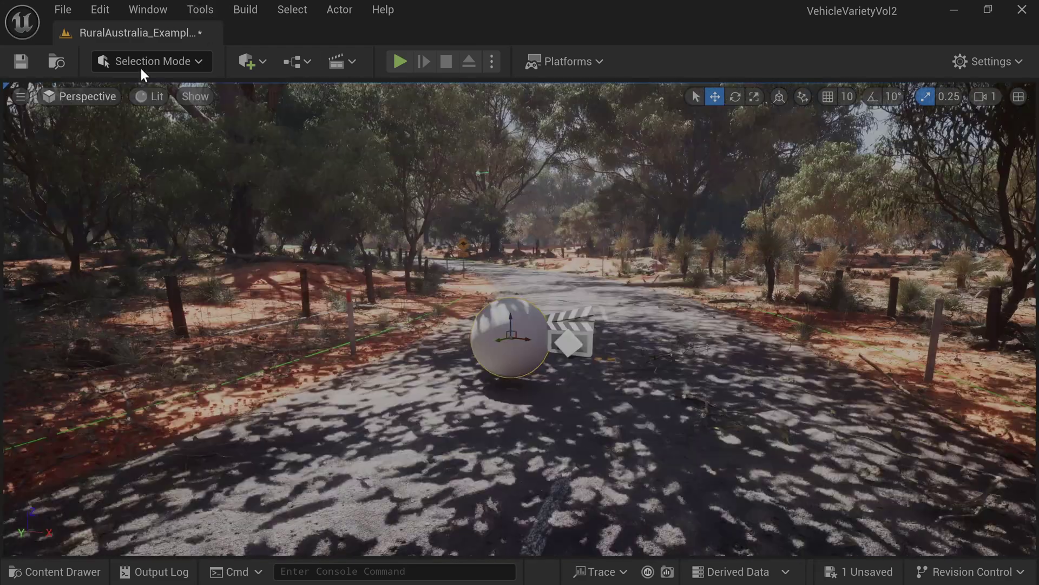
pyautogui.click(149, 9)
pyautogui.moveTo(197, 119)
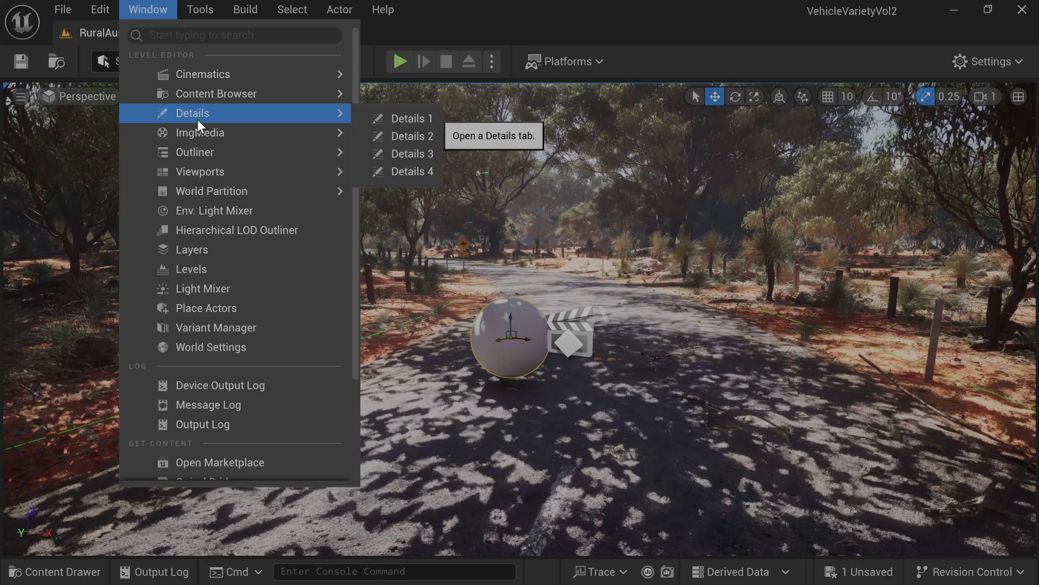
pyautogui.click(392, 120)
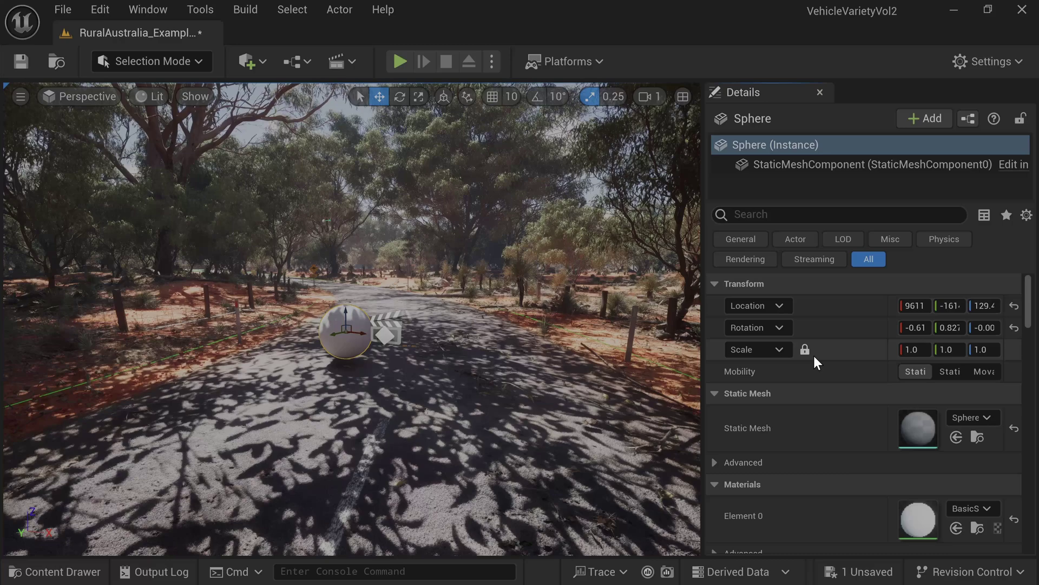
# Step: Scale the sphere uniformly to 0.1 and raise its Z location to 187.1
pyautogui.click(912, 349)
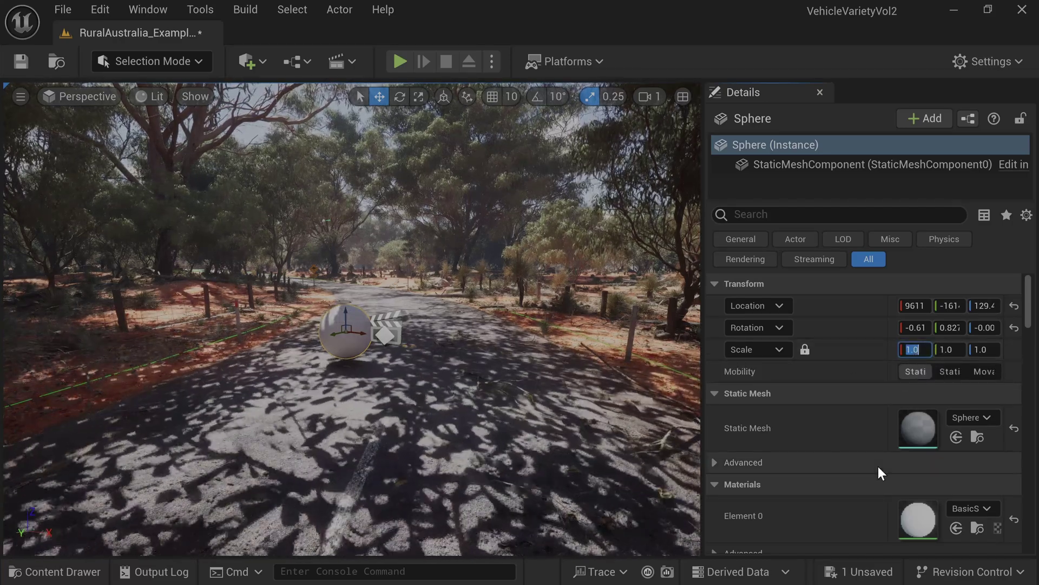
pyautogui.write('0.1')
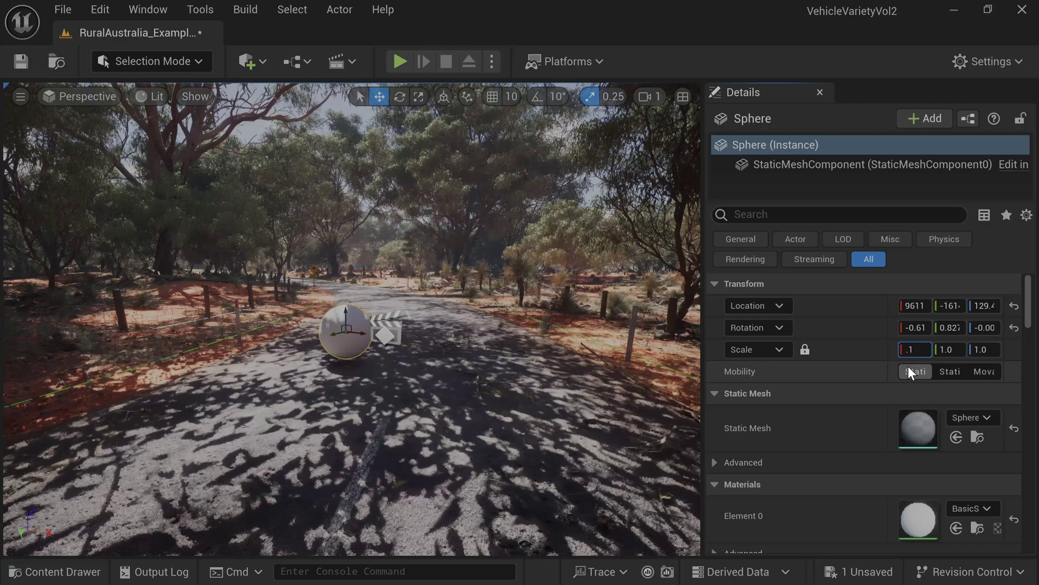
pyautogui.press('Return')
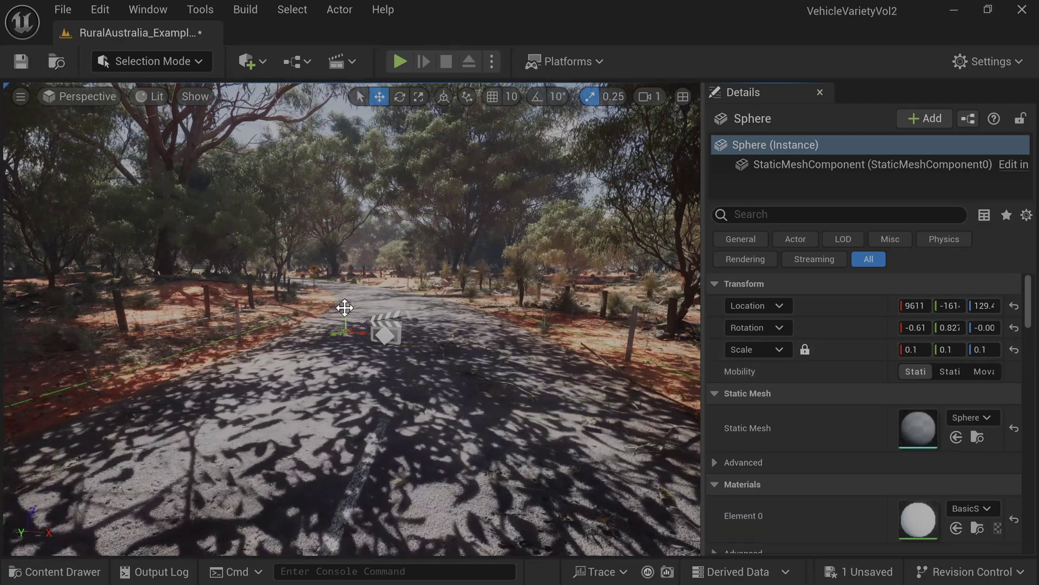
pyautogui.press('End')
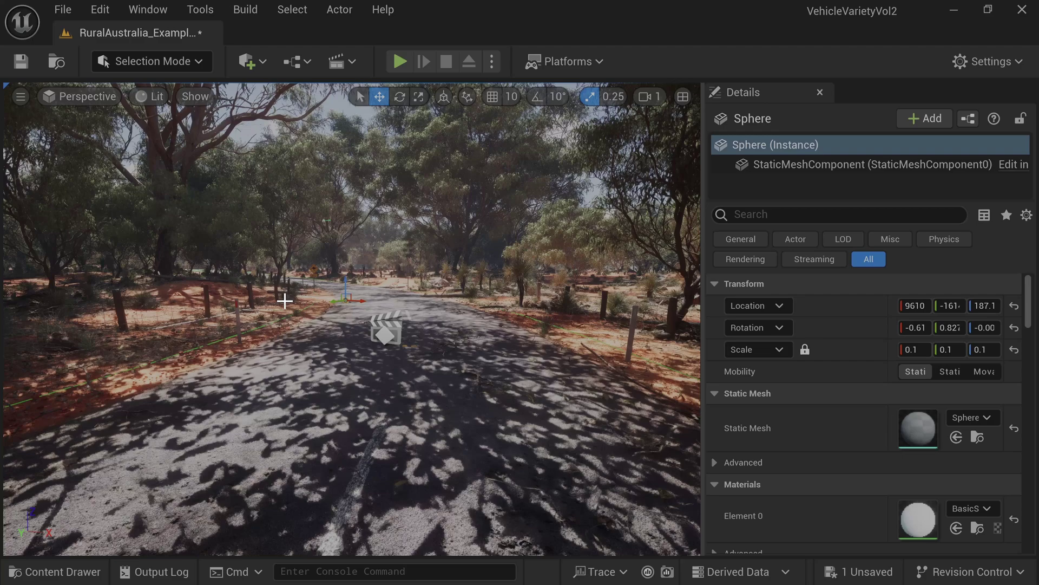
pyautogui.moveTo(282, 301); pyautogui.dragTo(282, 259)
pyautogui.moveTo(292, 297); pyautogui.dragTo(382, 260)
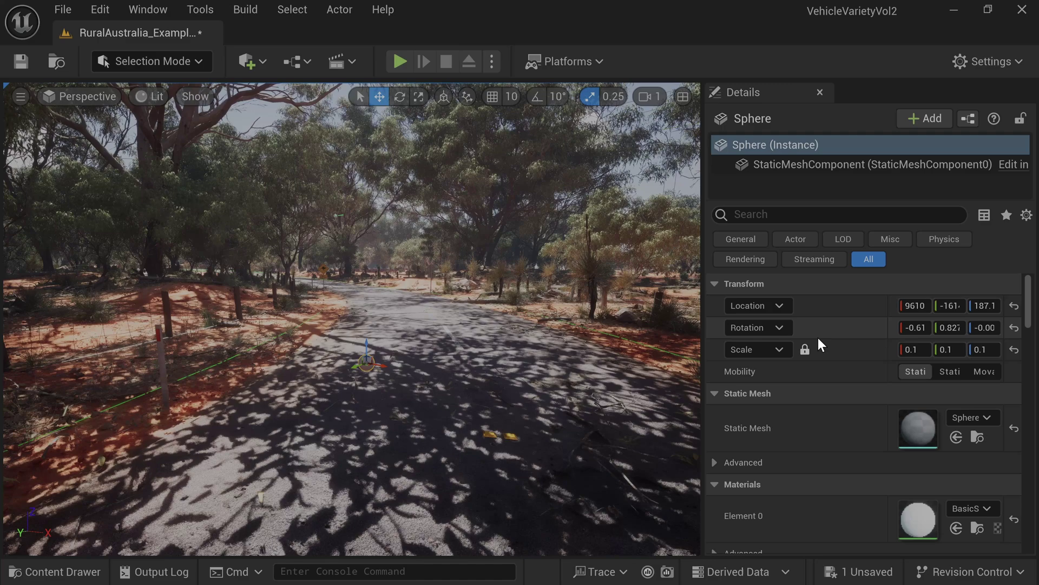
# Step: Turn on Simulate Physics for the sphere and override its mass to 100 kg
pyautogui.click(938, 242)
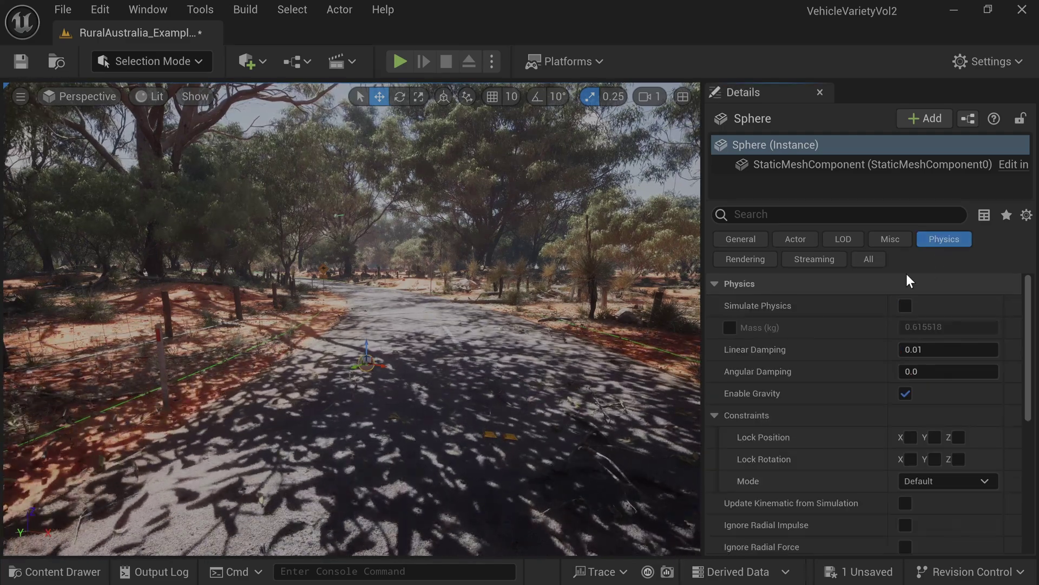
pyautogui.click(905, 307)
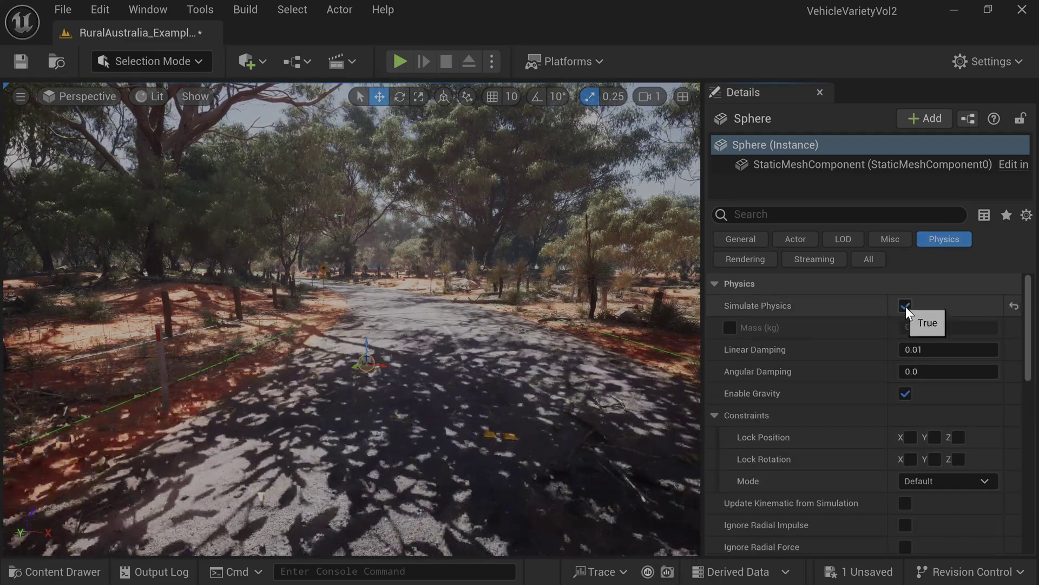
pyautogui.click(729, 325)
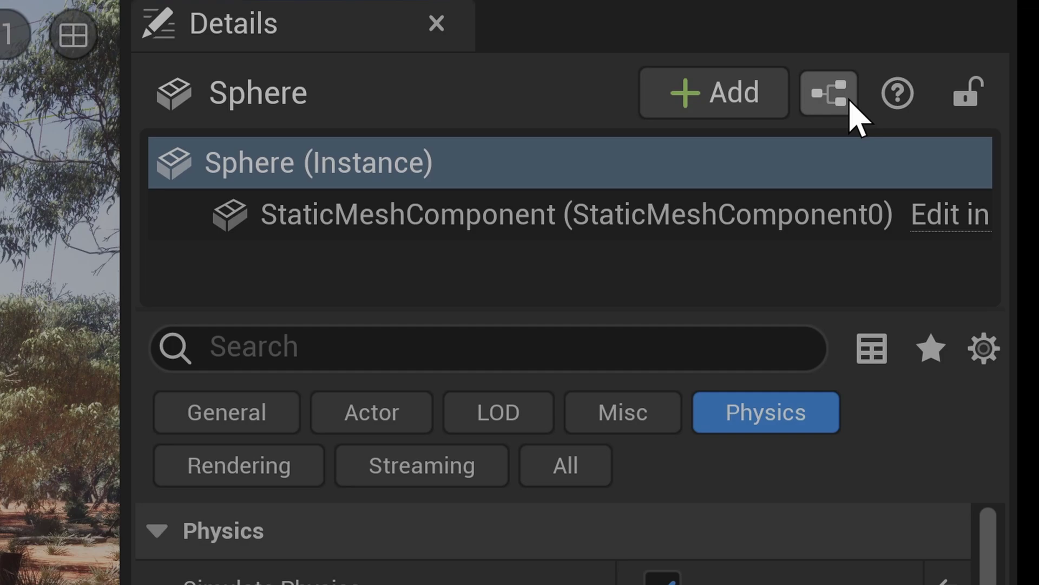
pyautogui.click(848, 99)
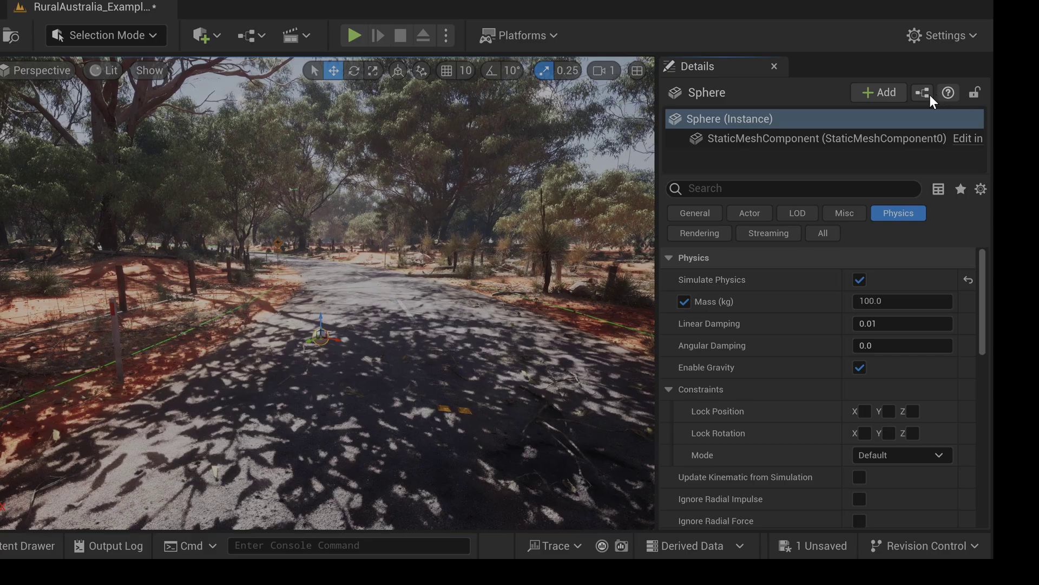
# Step: Start a Blueprint from the sphere as a StaticMeshActor subclass named BP_PROJECTILE
pyautogui.click(930, 94)
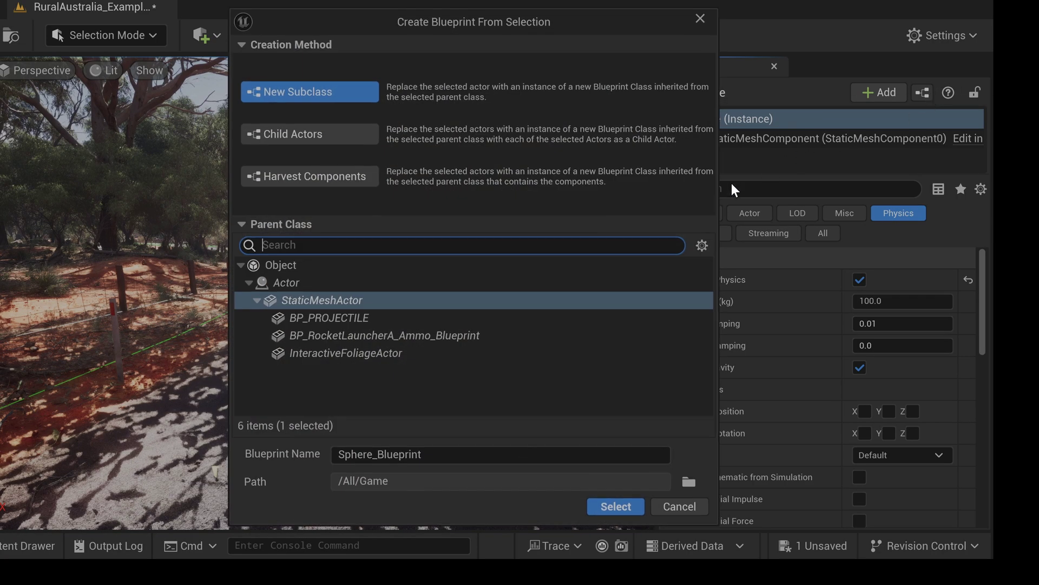
pyautogui.moveTo(422, 453); pyautogui.dragTo(339, 453)
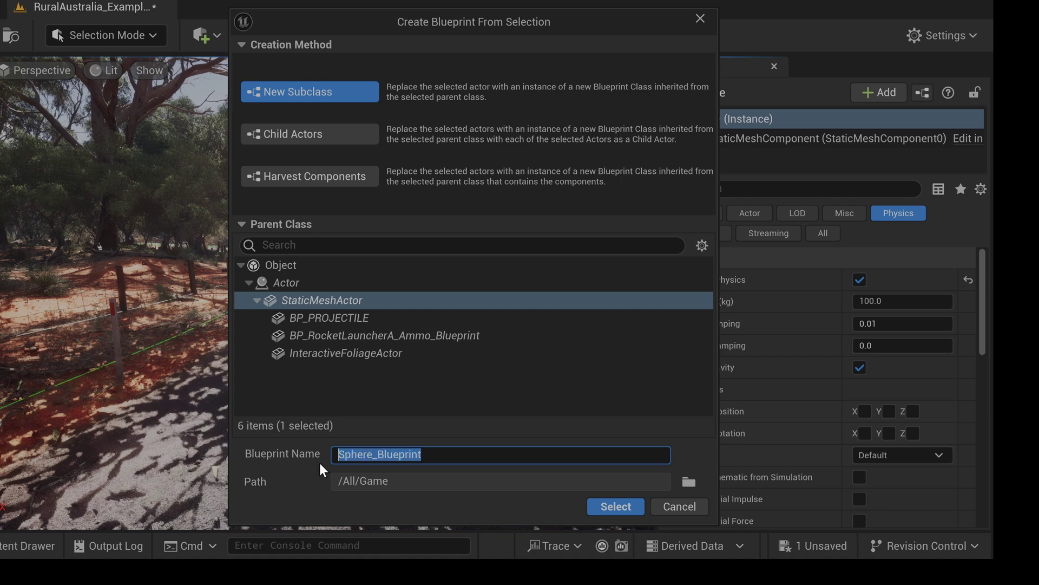
pyautogui.write('B')
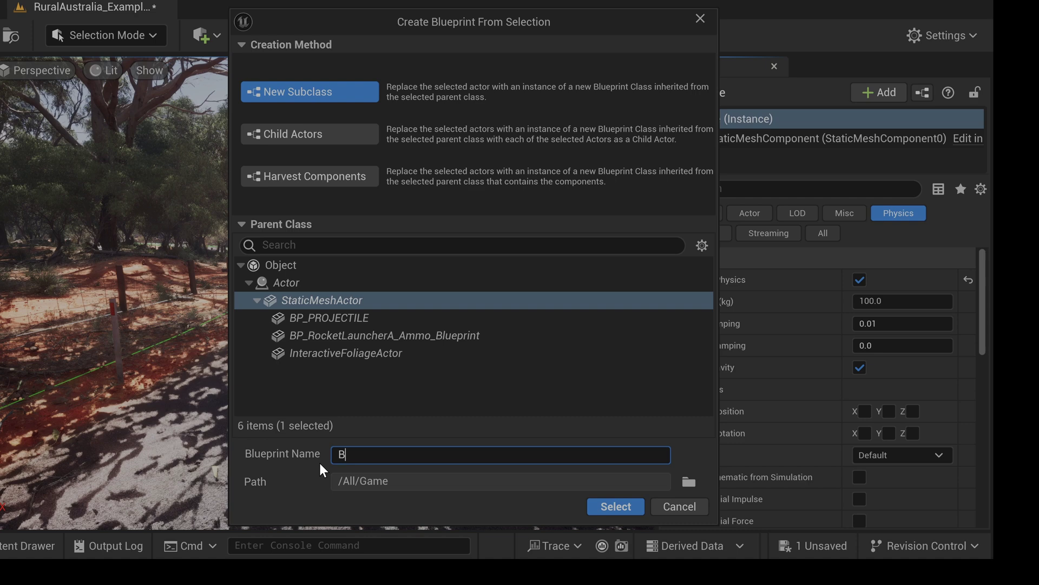
pyautogui.write('P_PROJECTILE')
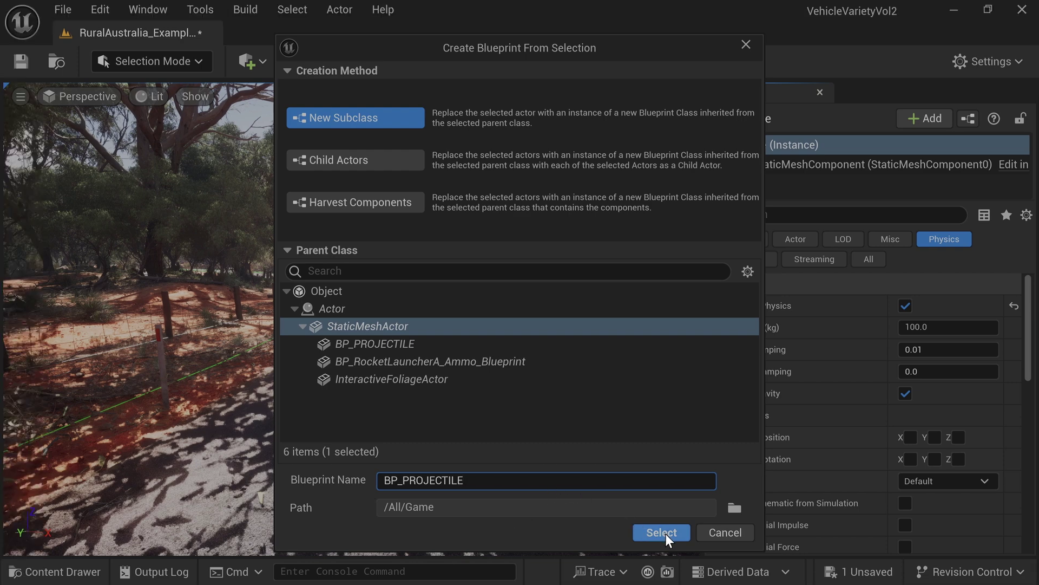
# Step: Create BP_PROJECTILE, verify its Simulate Physics and 100 kg mass defaults, then save both unsaved assets
pyautogui.click(615, 506)
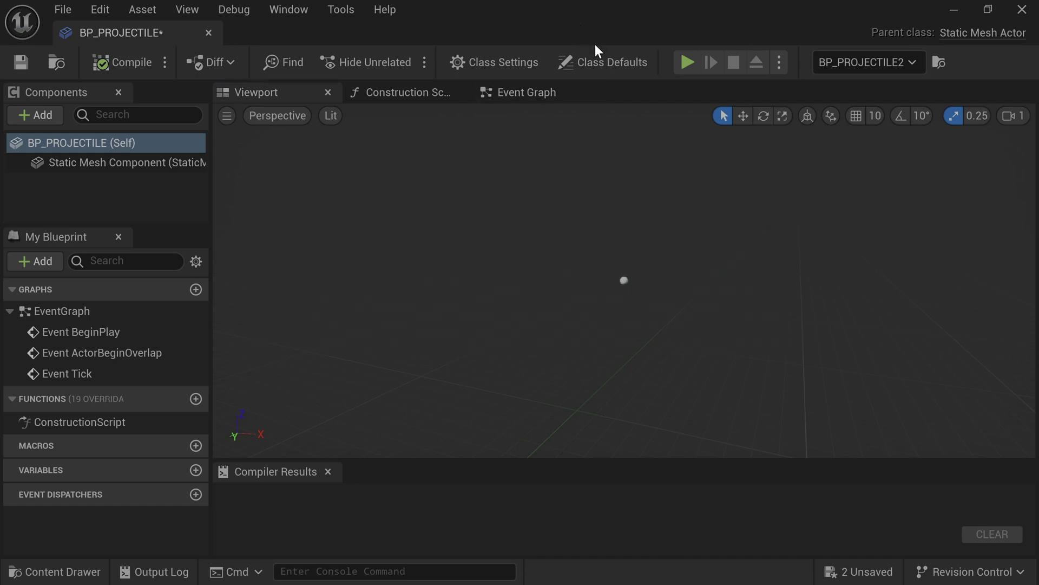
pyautogui.click(612, 69)
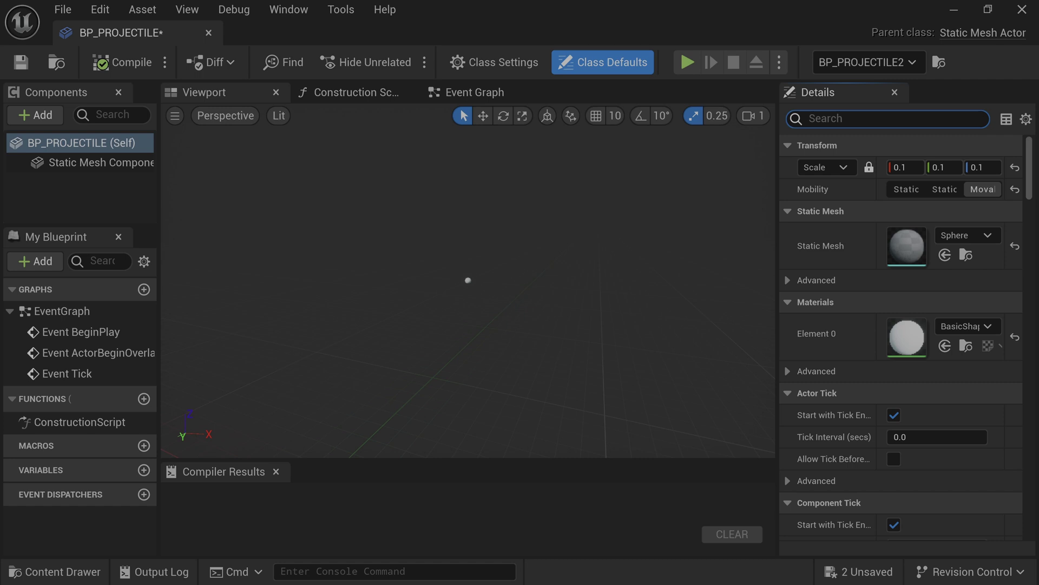
pyautogui.write('P')
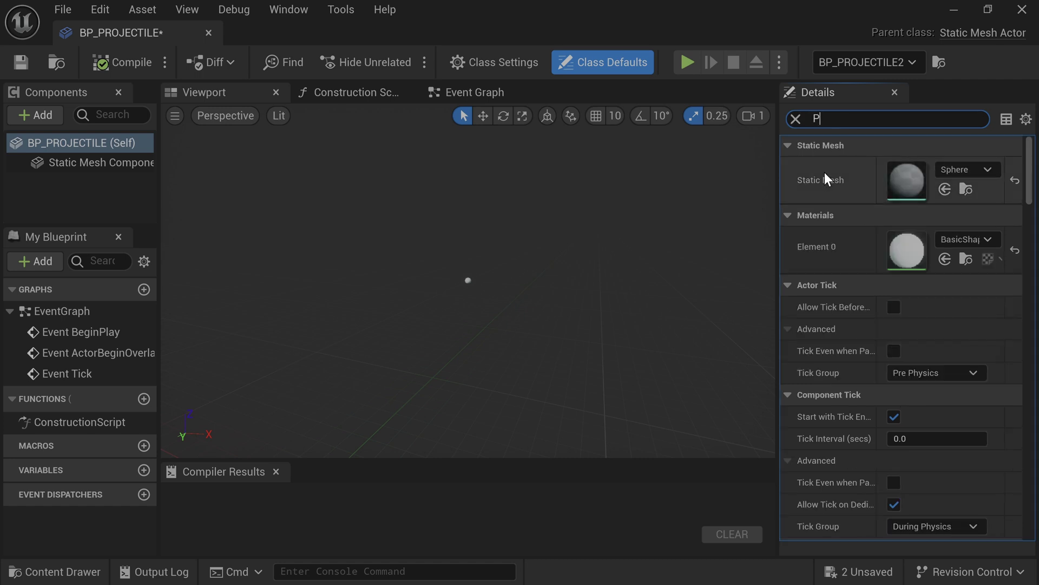
pyautogui.write('HY')
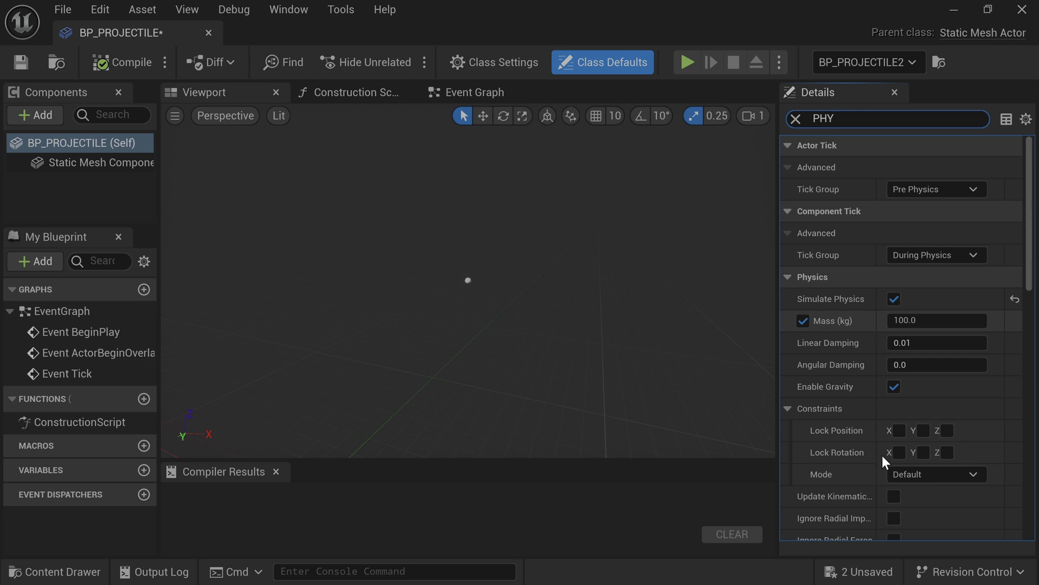
pyautogui.click(845, 572)
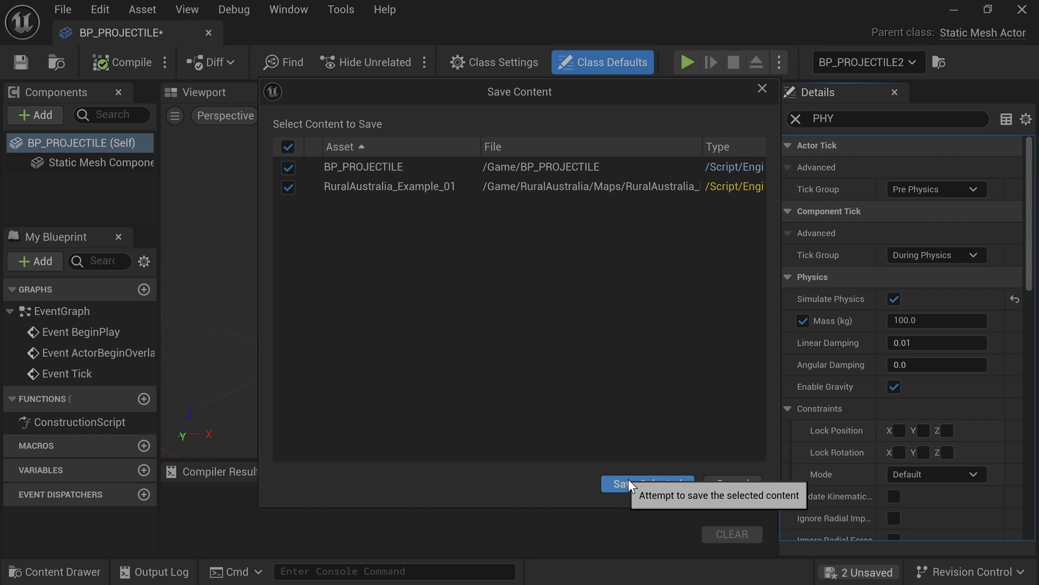
pyautogui.click(628, 481)
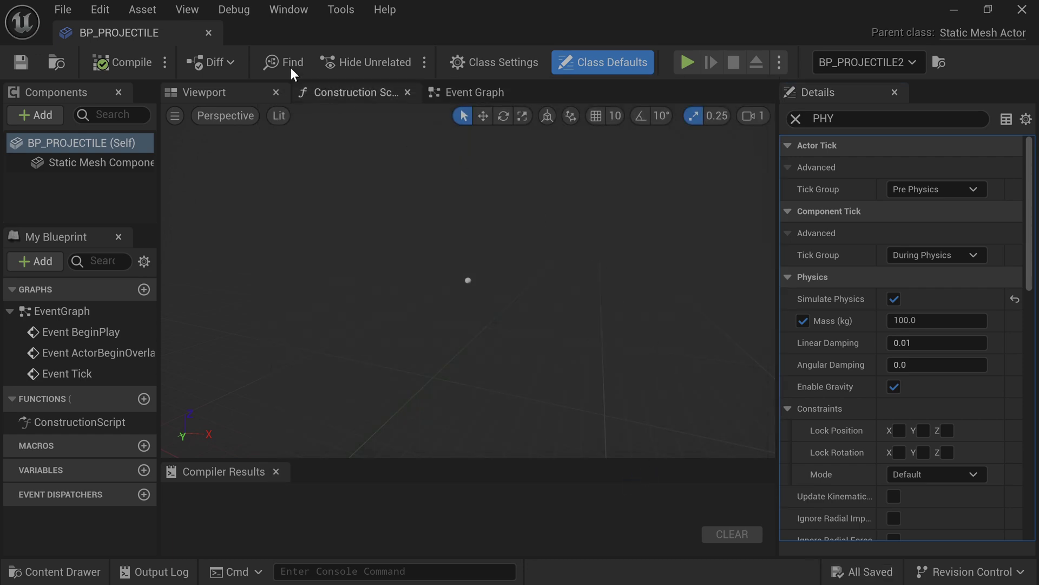
# Step: Close BP_PROJECTILE and the Details panel, then open the Level Blueprint Event Graph zoomed out
pyautogui.click(209, 32)
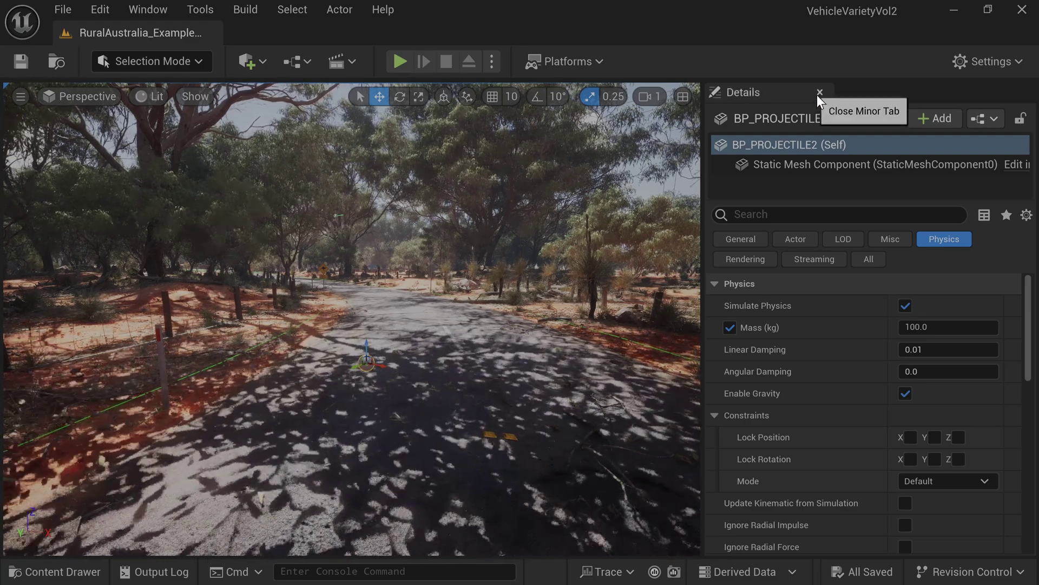
pyautogui.click(818, 94)
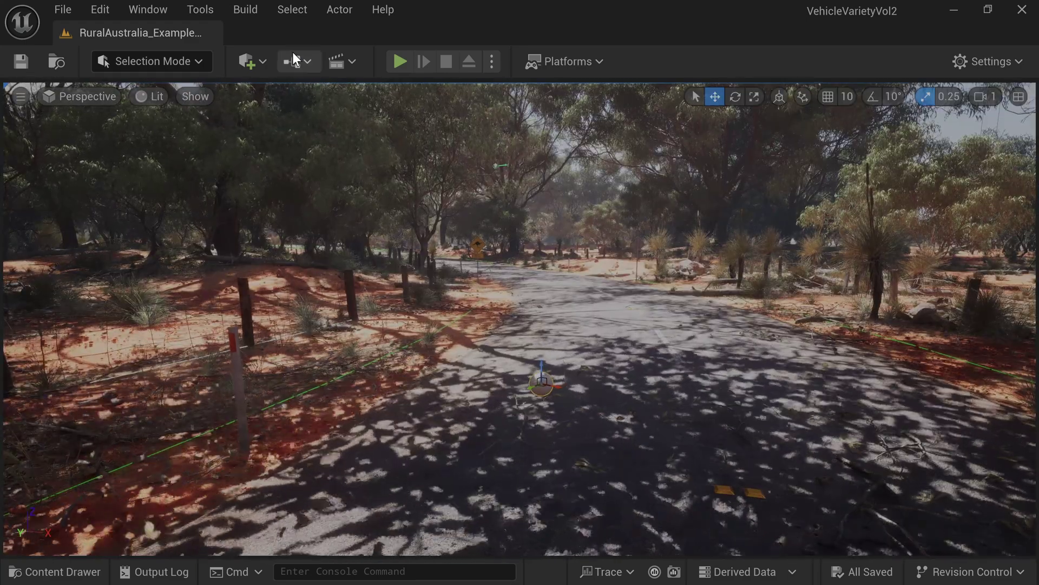
pyautogui.click(295, 62)
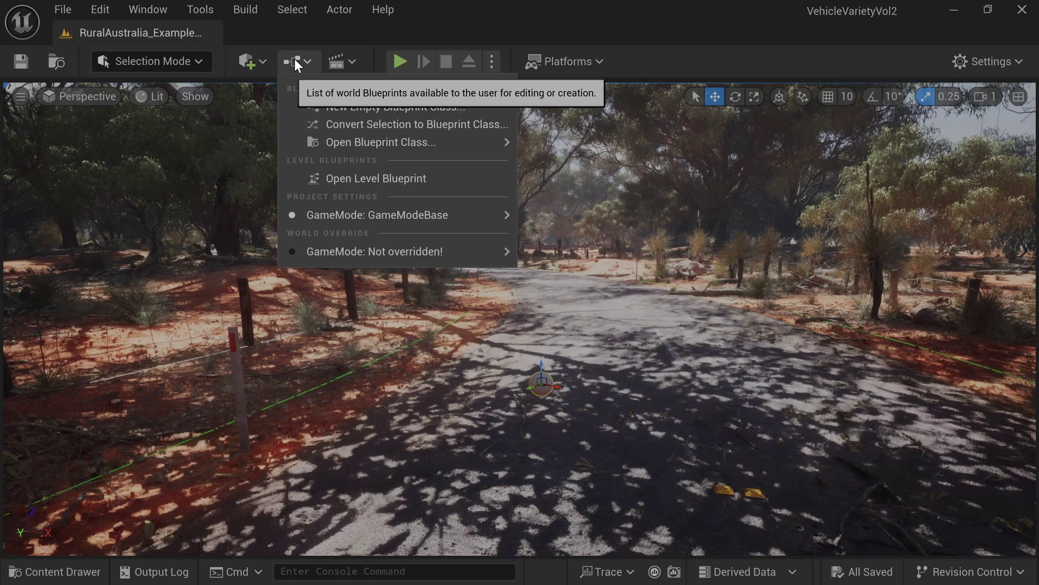
pyautogui.click(382, 179)
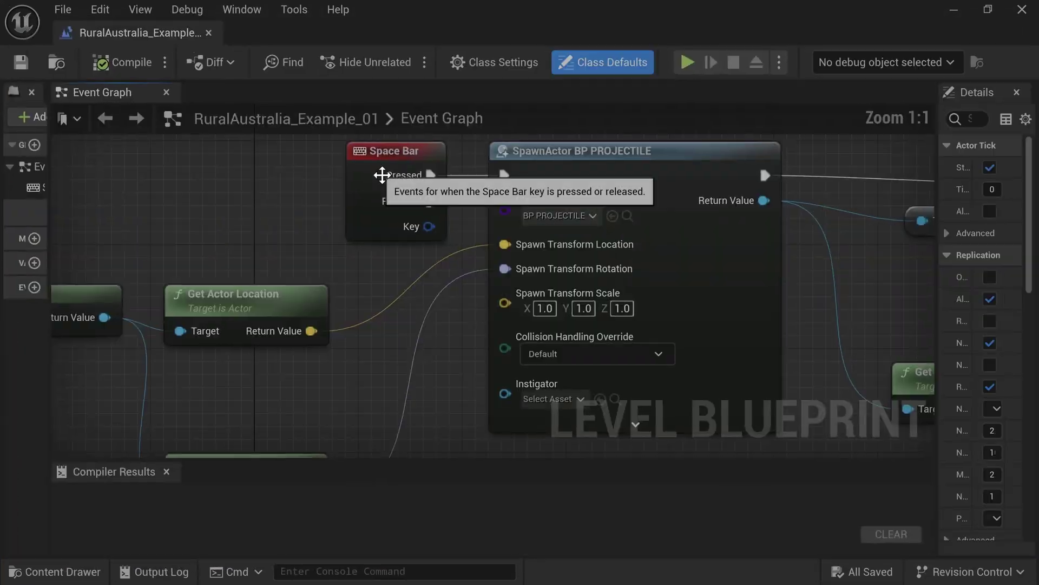
pyautogui.scroll(-4, 387, 223)
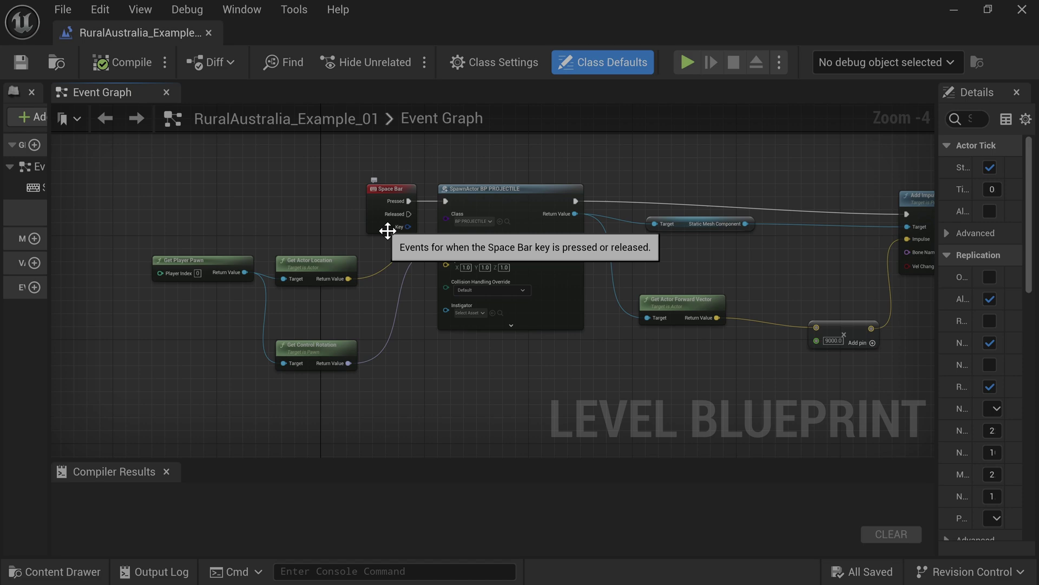
pyautogui.scroll(-1, 388, 231)
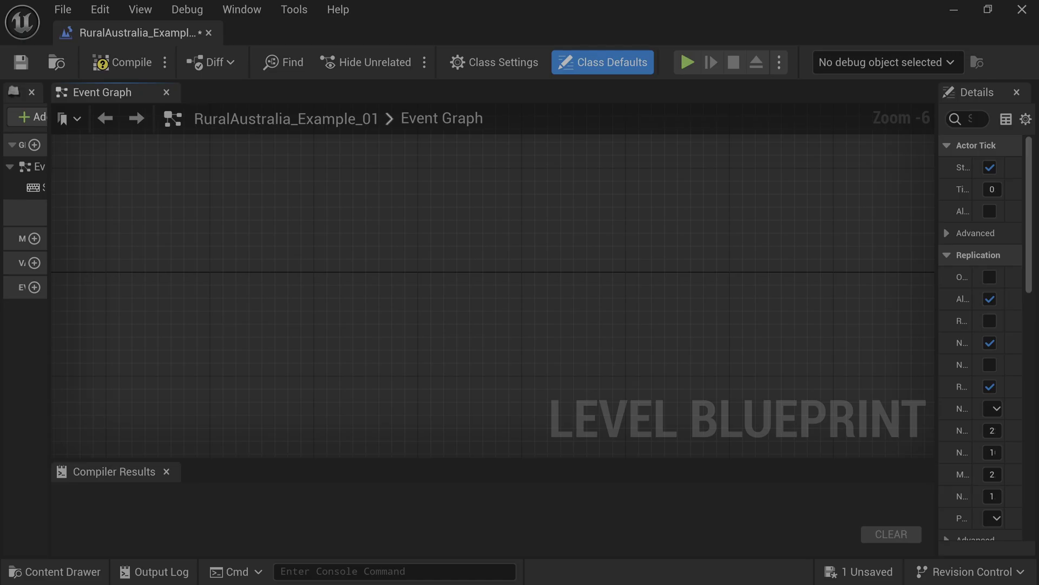
# Step: Add a Get Player Pawn node to the Level Blueprint's Event Graph
pyautogui.moveTo(349, 264); pyautogui.dragTo(348, 270, button='right')
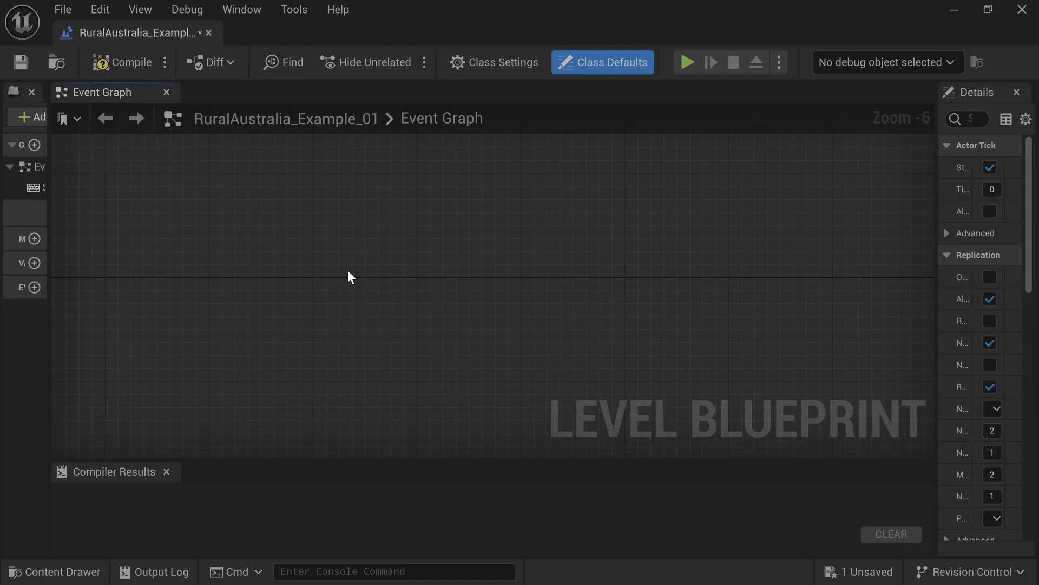
pyautogui.rightClick(349, 274)
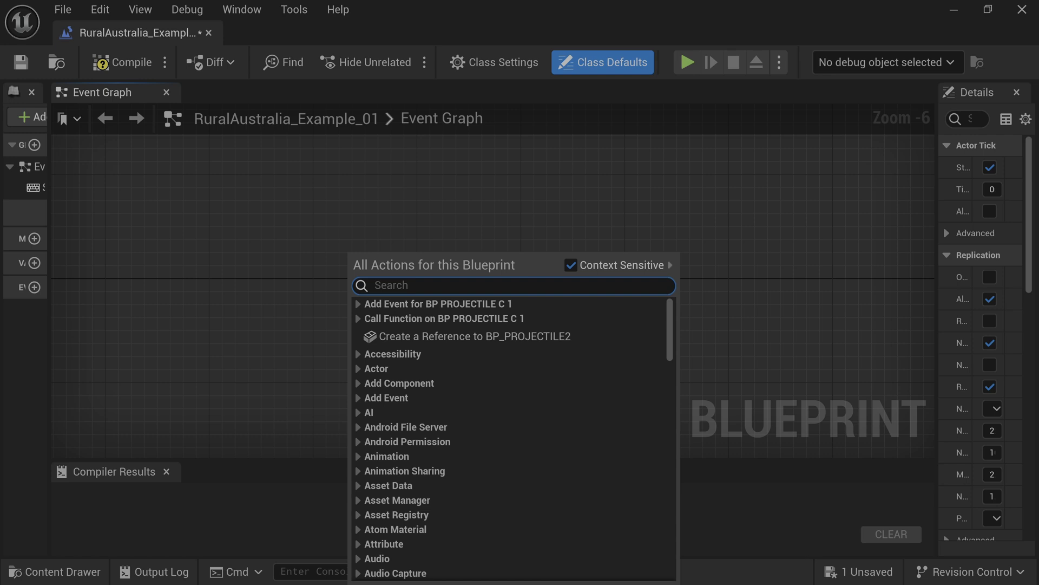
pyautogui.write('paw')
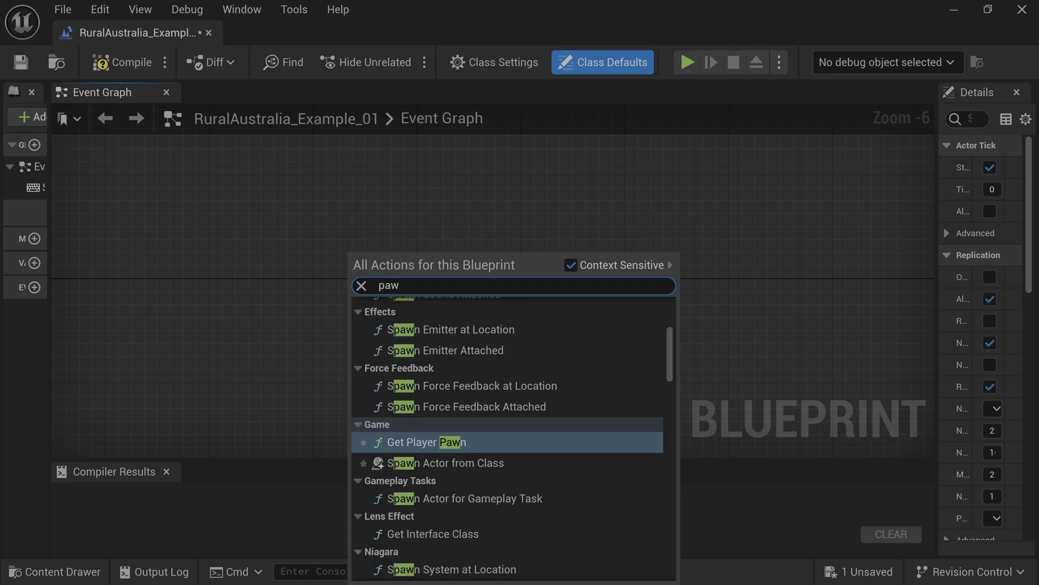
pyautogui.write('n')
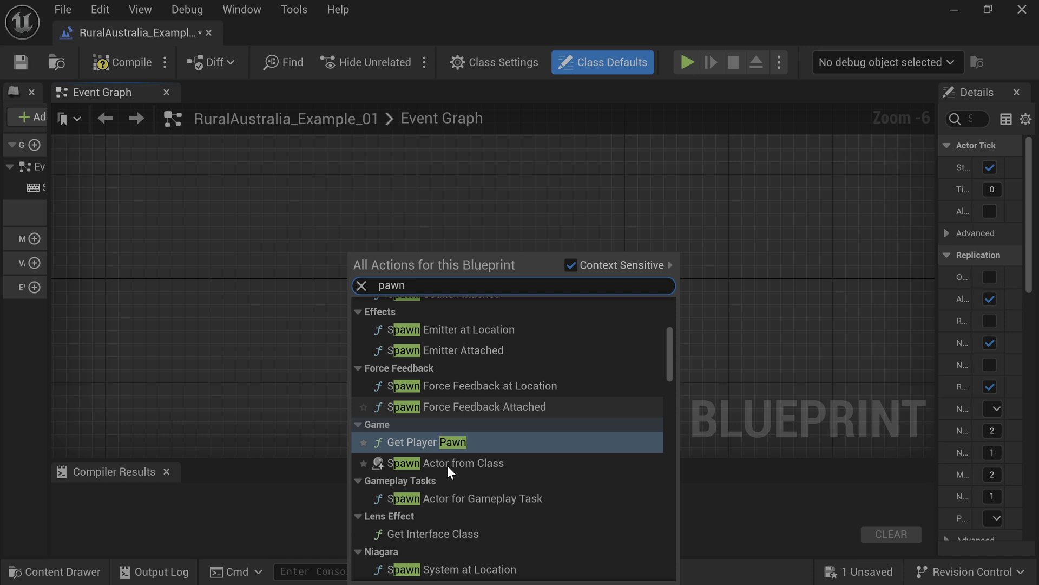
pyautogui.click(436, 441)
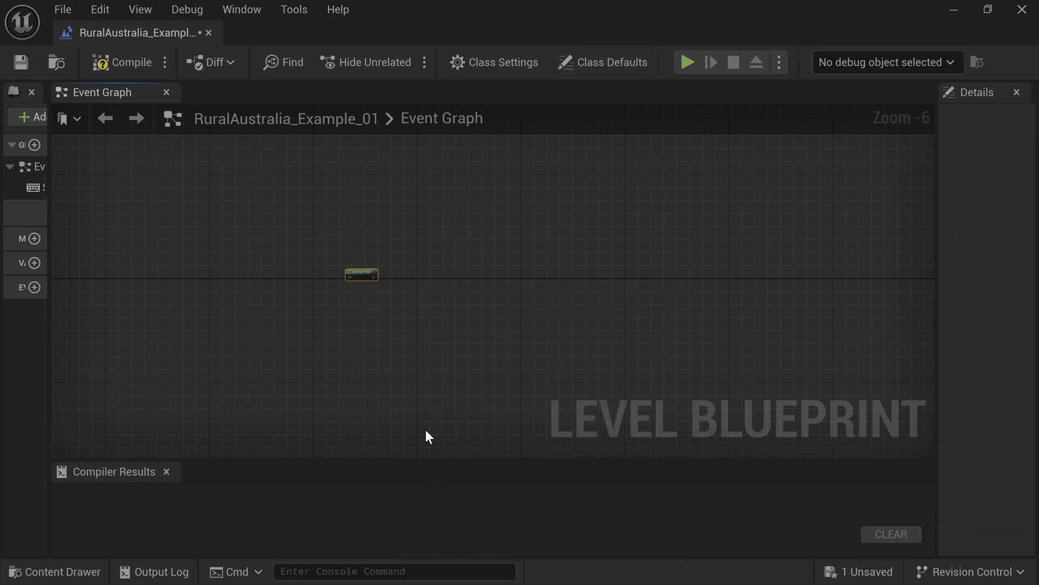
# Step: Attach a Get Actor Location node to Get Player Pawn's Return Value
pyautogui.scroll(4, 195, 271)
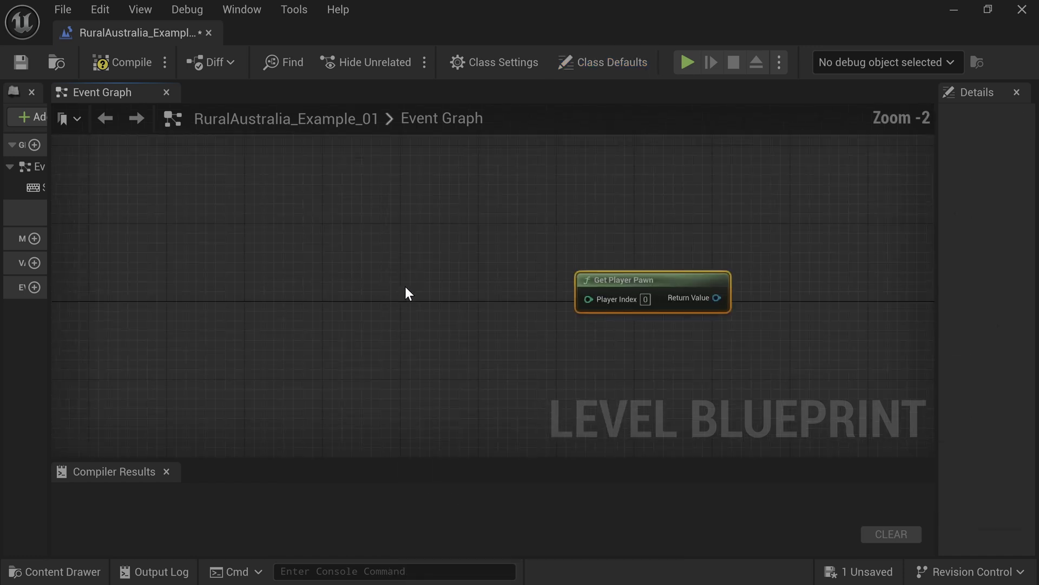
pyautogui.moveTo(447, 303); pyautogui.dragTo(401, 306)
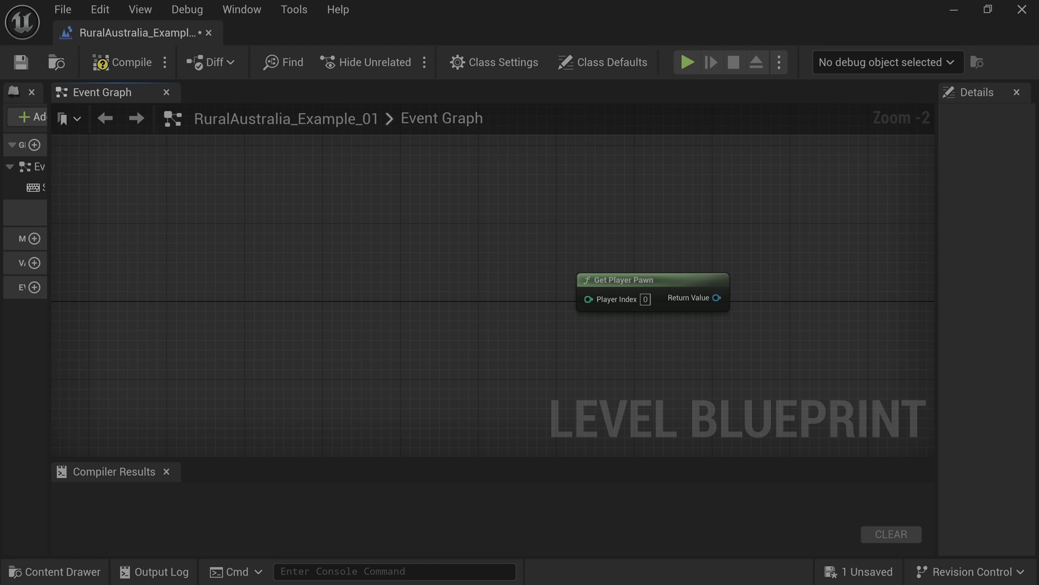
pyautogui.moveTo(505, 289); pyautogui.dragTo(226, 253, button='right')
pyautogui.scroll(1, 348, 308)
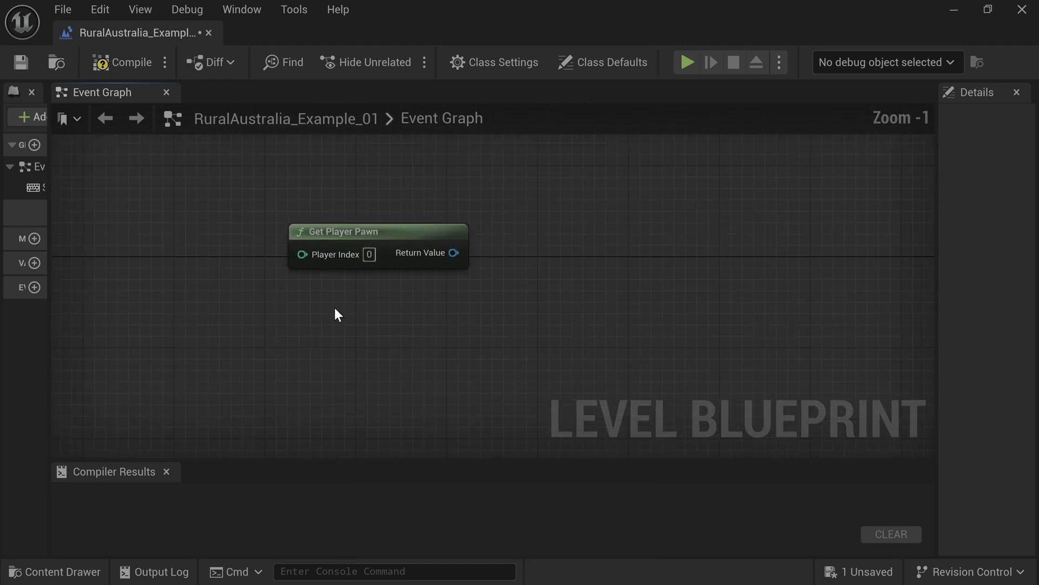
pyautogui.scroll(1, 255, 227)
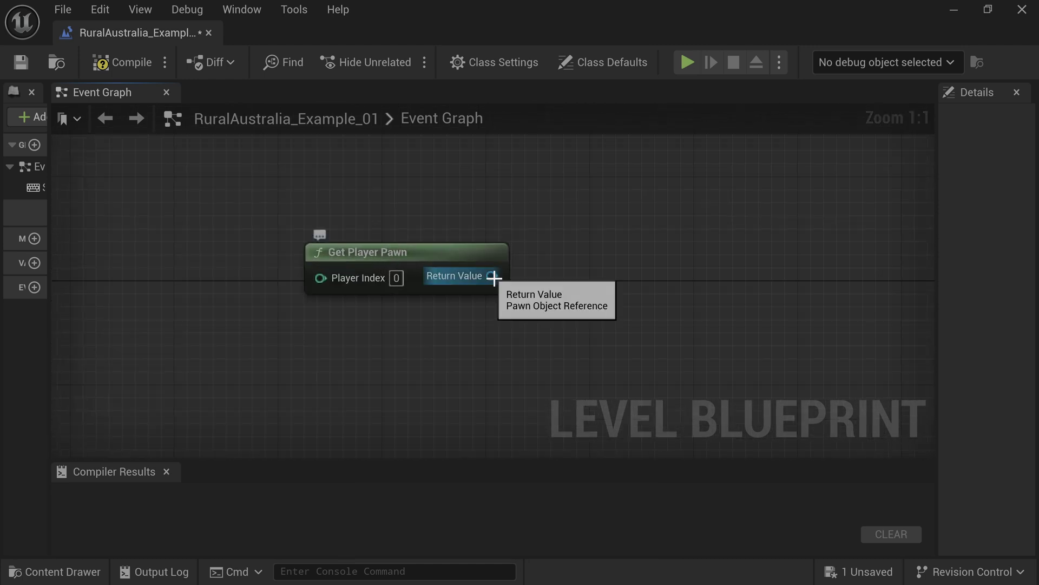
pyautogui.moveTo(491, 276); pyautogui.dragTo(587, 255)
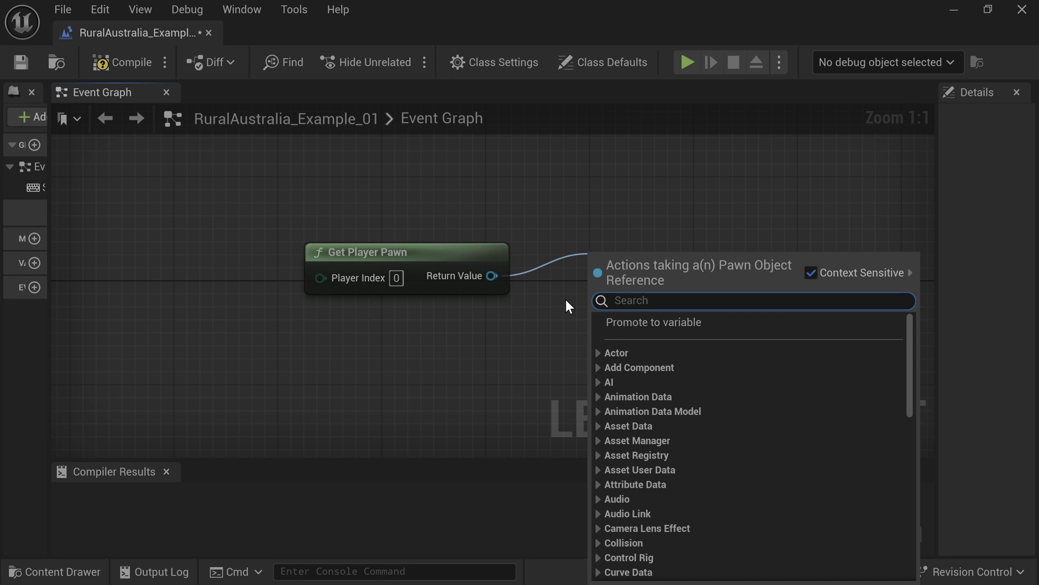
pyautogui.write('actor')
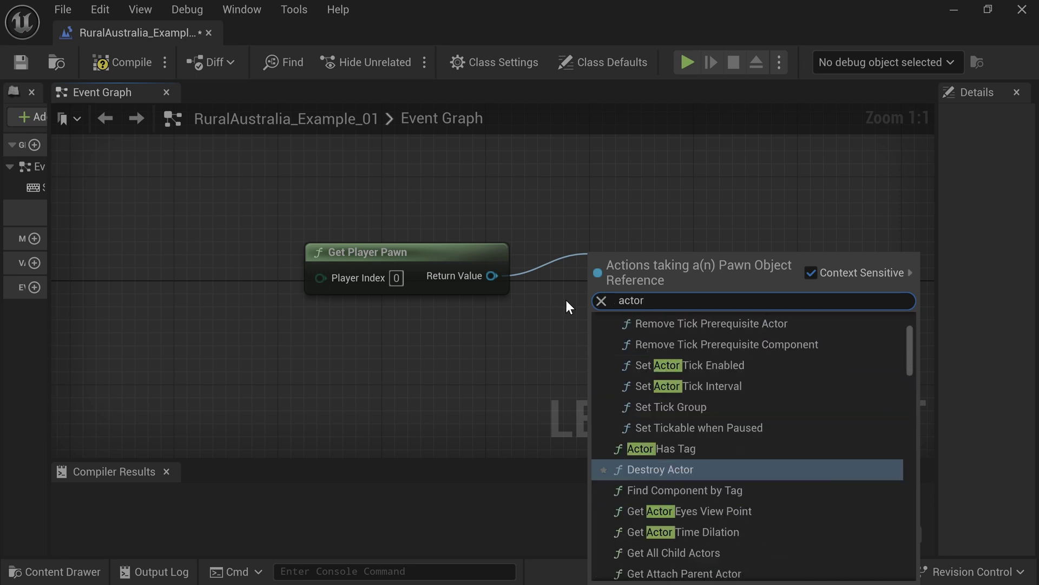
pyautogui.write(' lo')
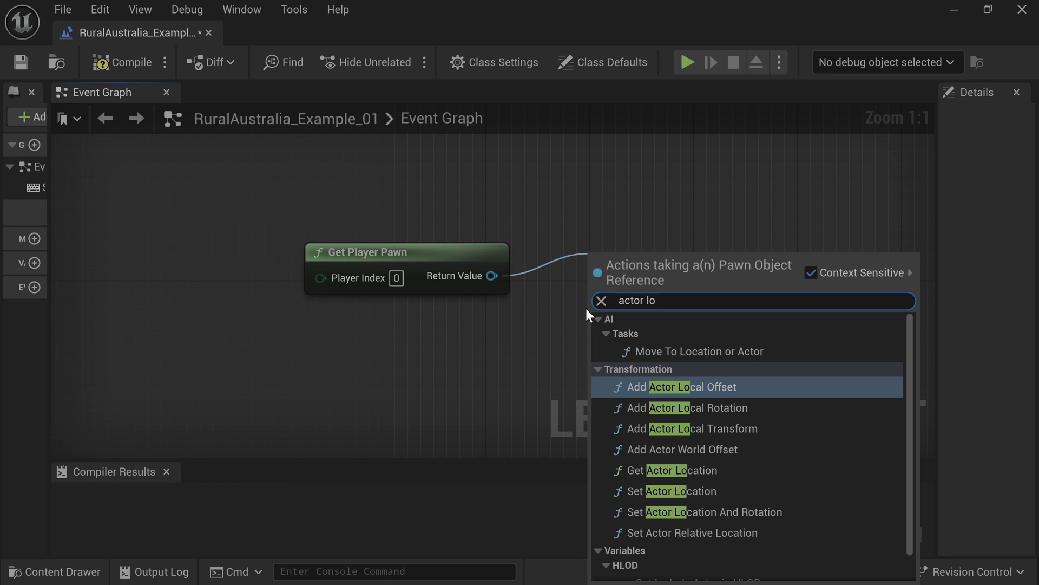
pyautogui.click(666, 469)
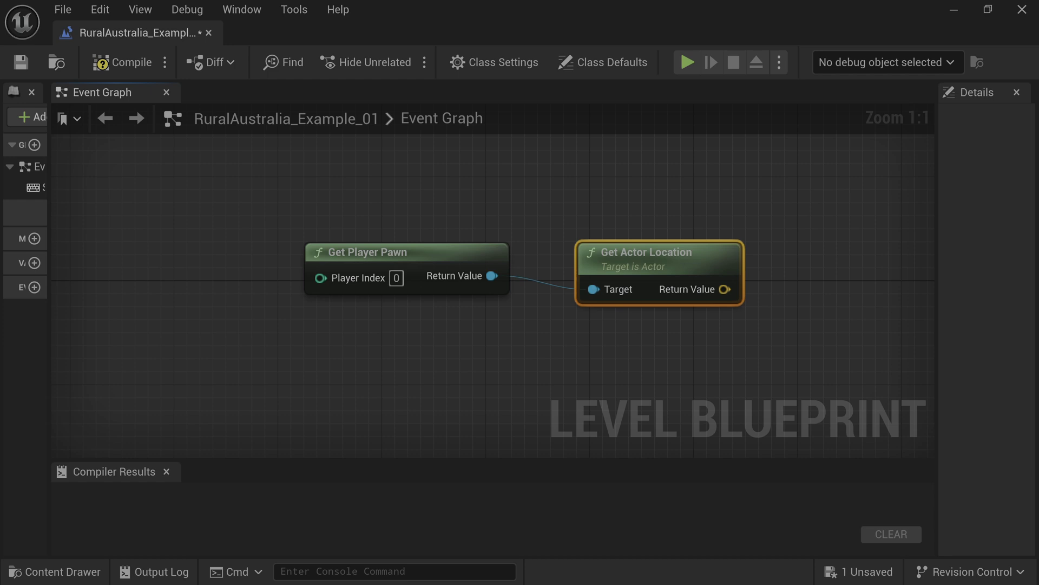
pyautogui.scroll(-2, 492, 295)
# Step: Add a Space Bar key event whose Pressed output drives a Spawn Actor from Class node
pyautogui.rightClick(415, 280)
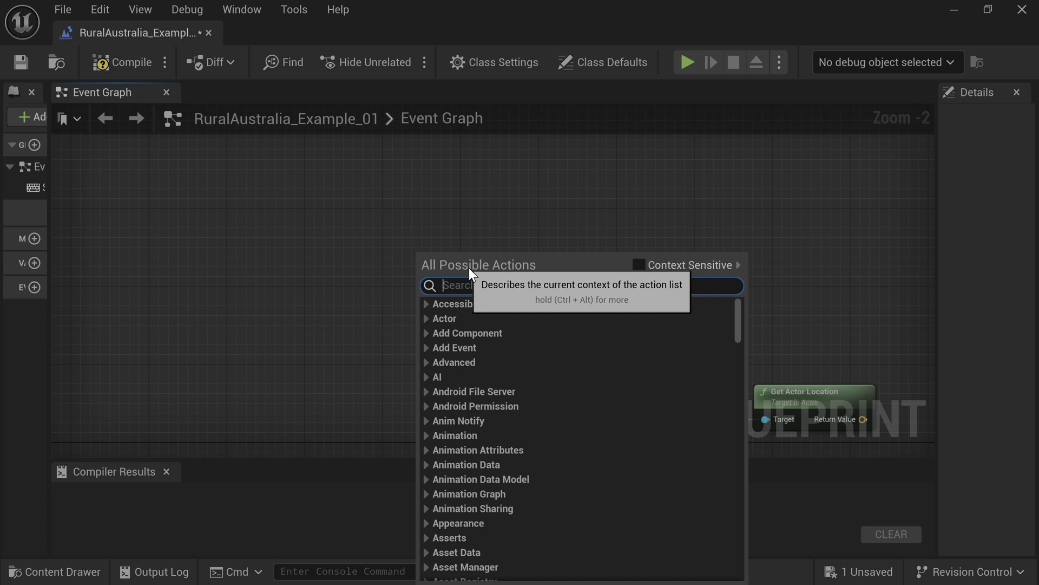
pyautogui.write('spa')
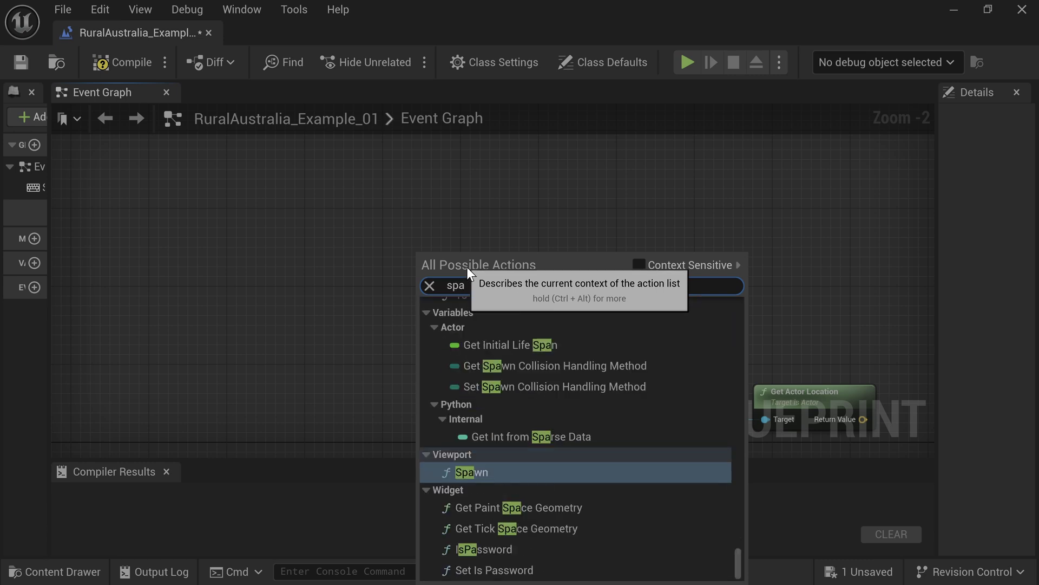
pyautogui.write('ce bar')
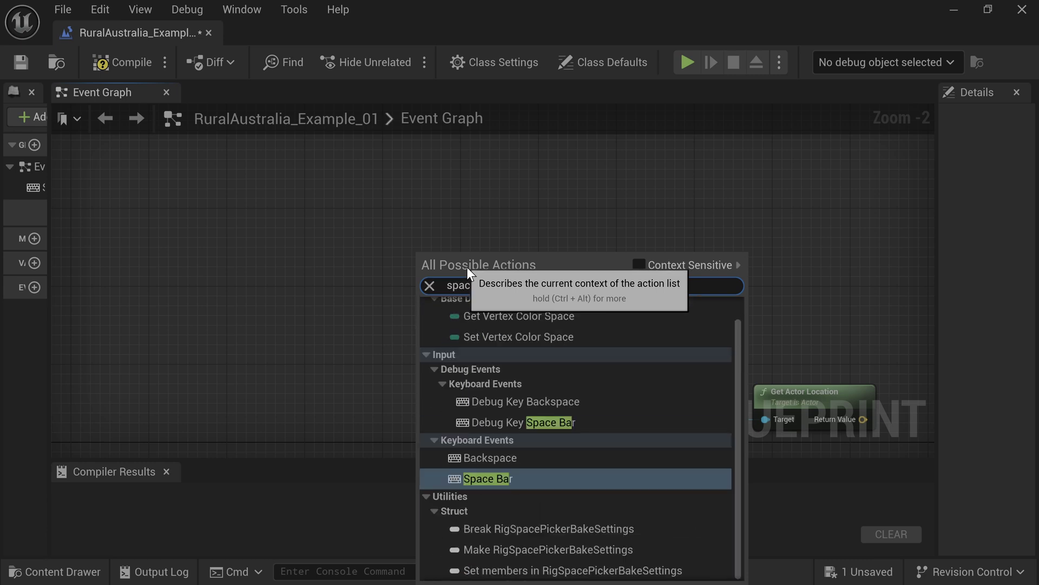
pyautogui.click(505, 386)
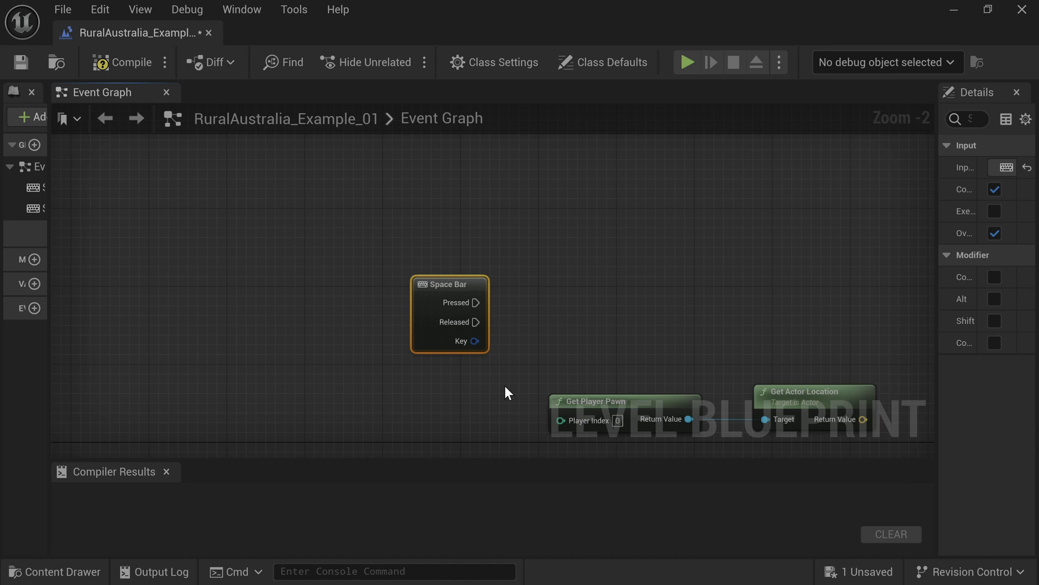
pyautogui.moveTo(476, 307); pyautogui.dragTo(559, 288)
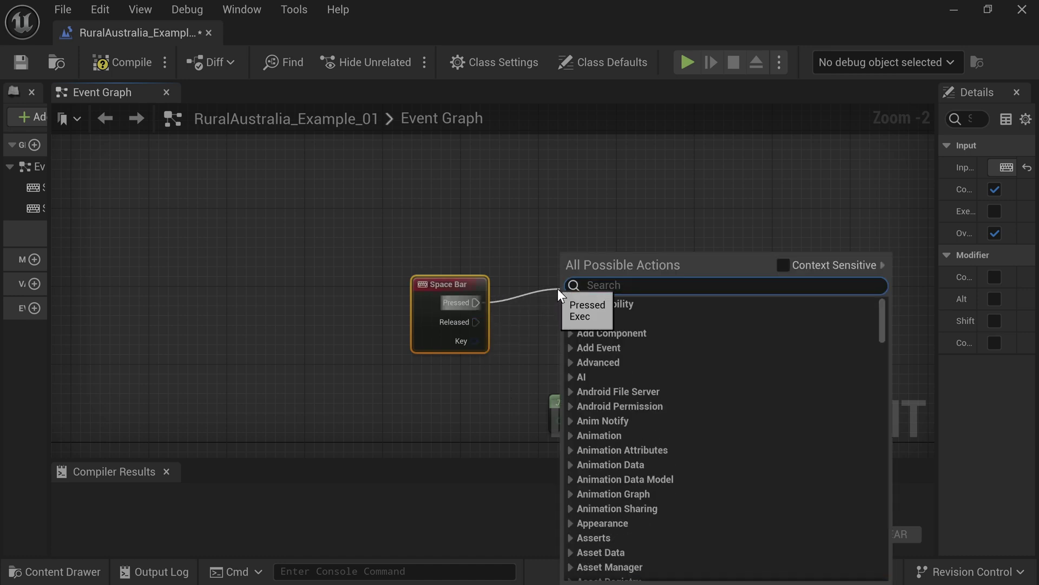
pyautogui.write('sp')
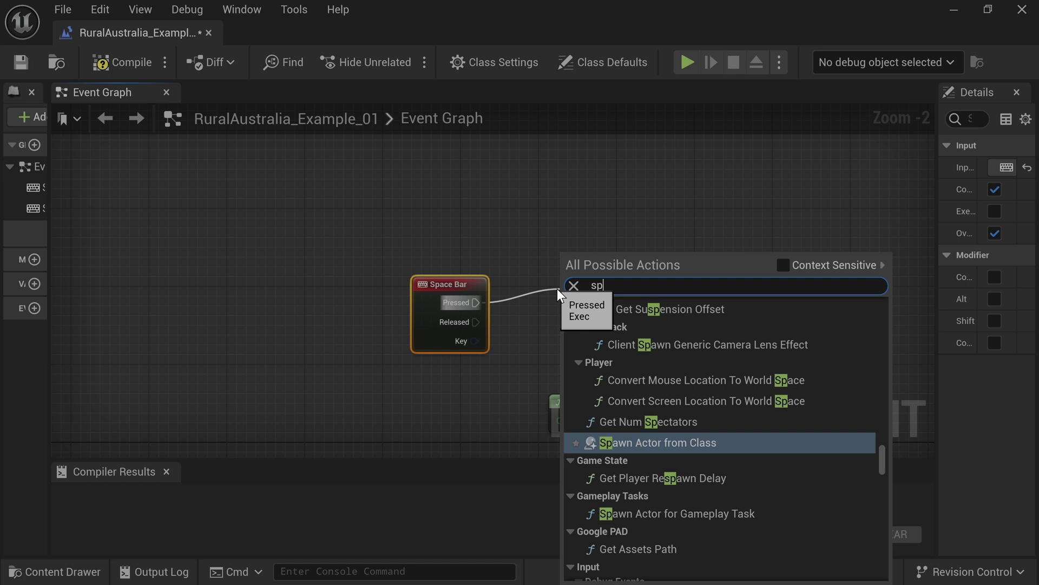
pyautogui.write('awn ')
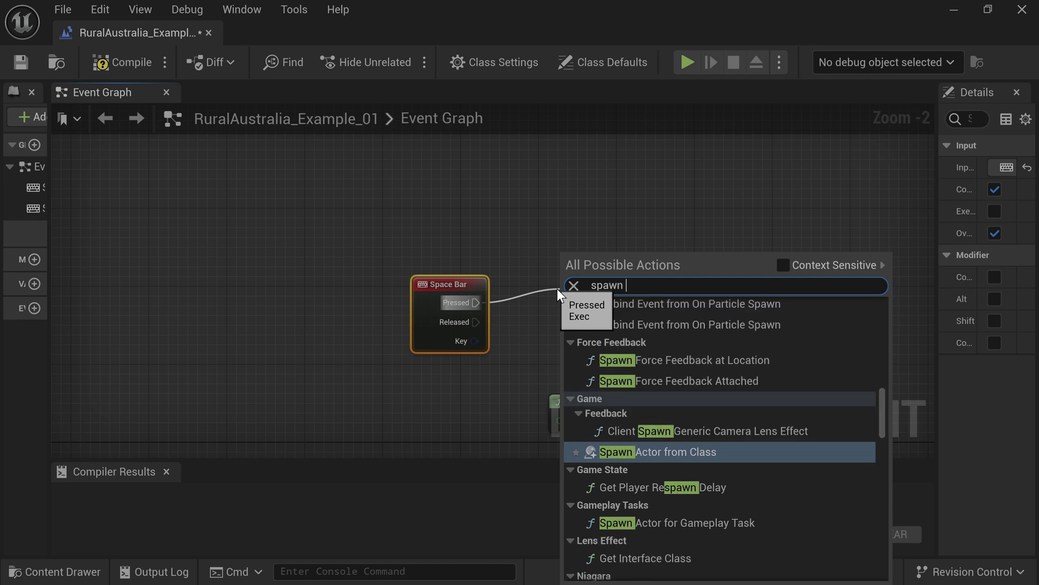
pyautogui.write('actor')
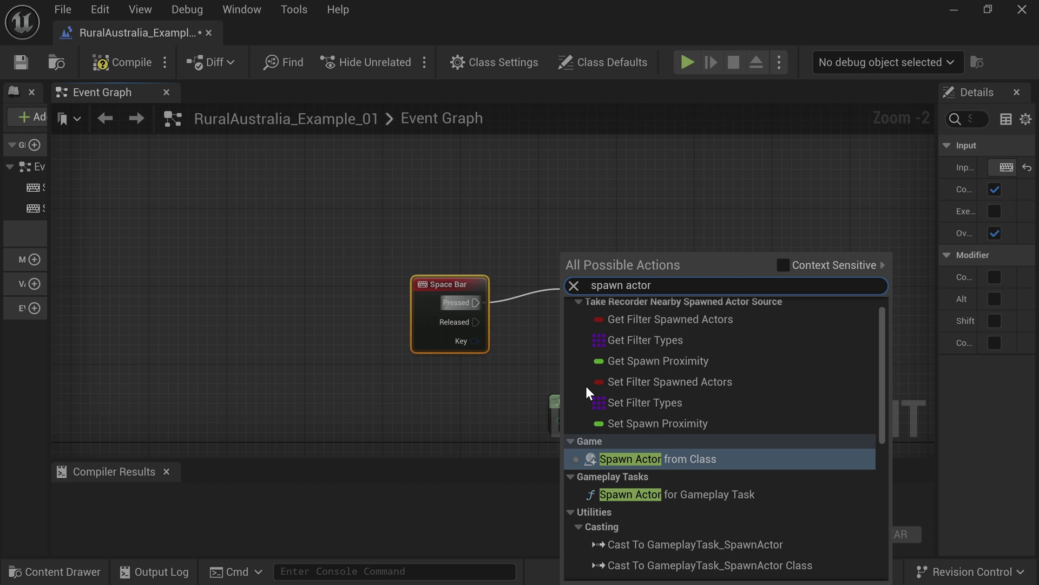
pyautogui.click(684, 460)
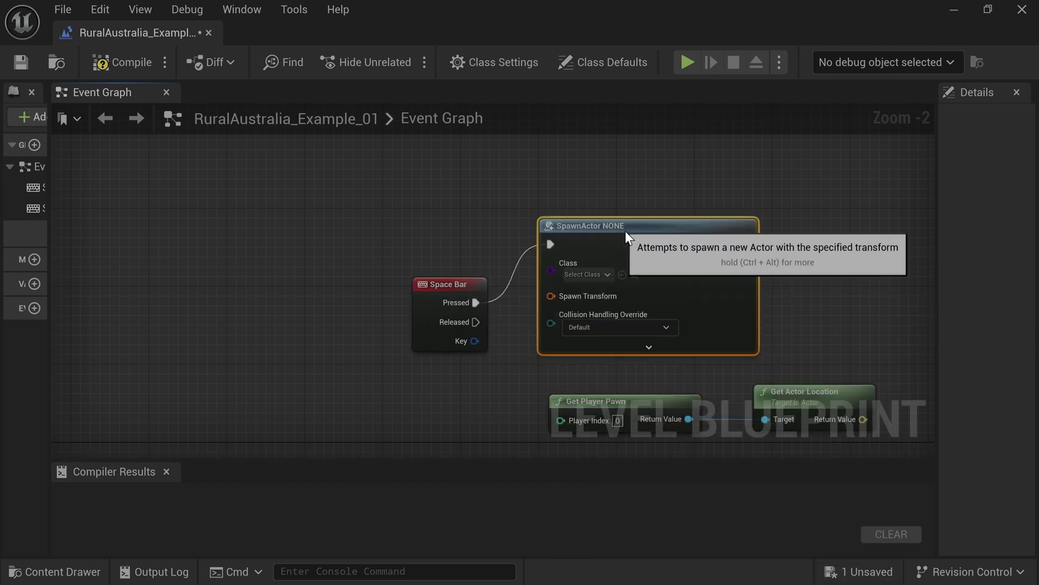
# Step: Set the spawn class to BP_PROJECTILE and tidy the two nodes up and left
pyautogui.click(609, 272)
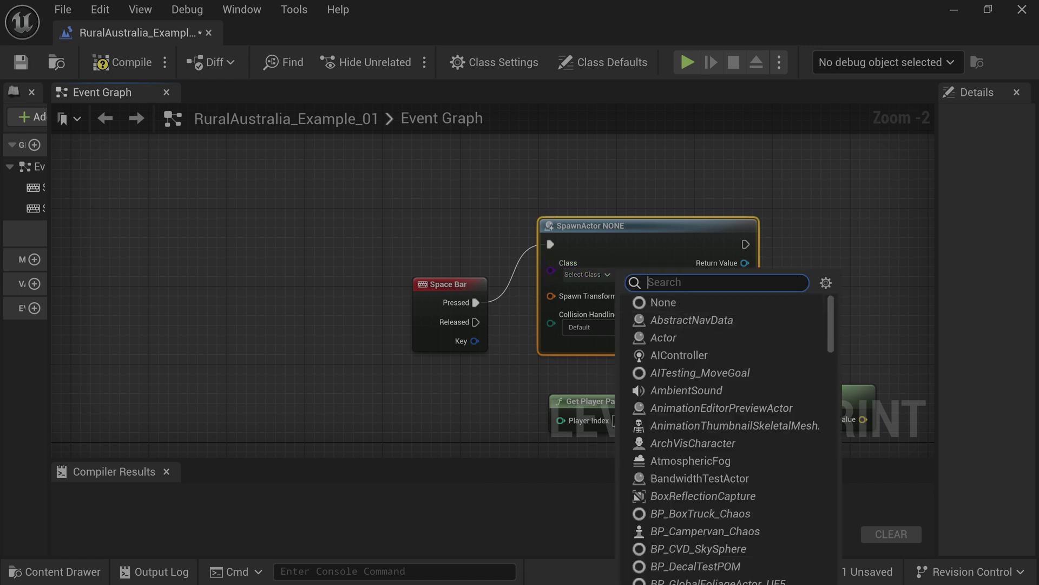
pyautogui.write('p')
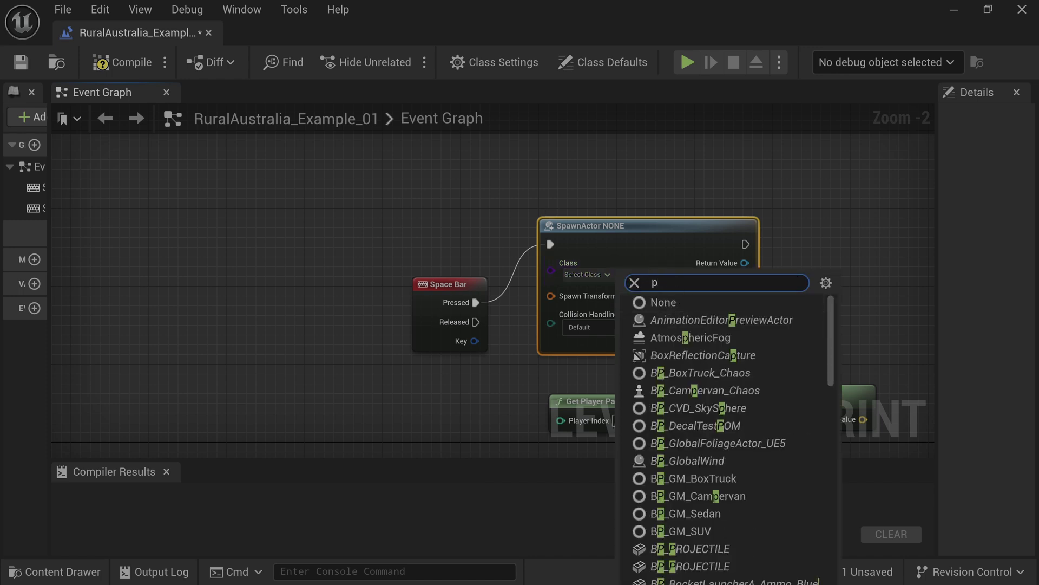
pyautogui.write('roje')
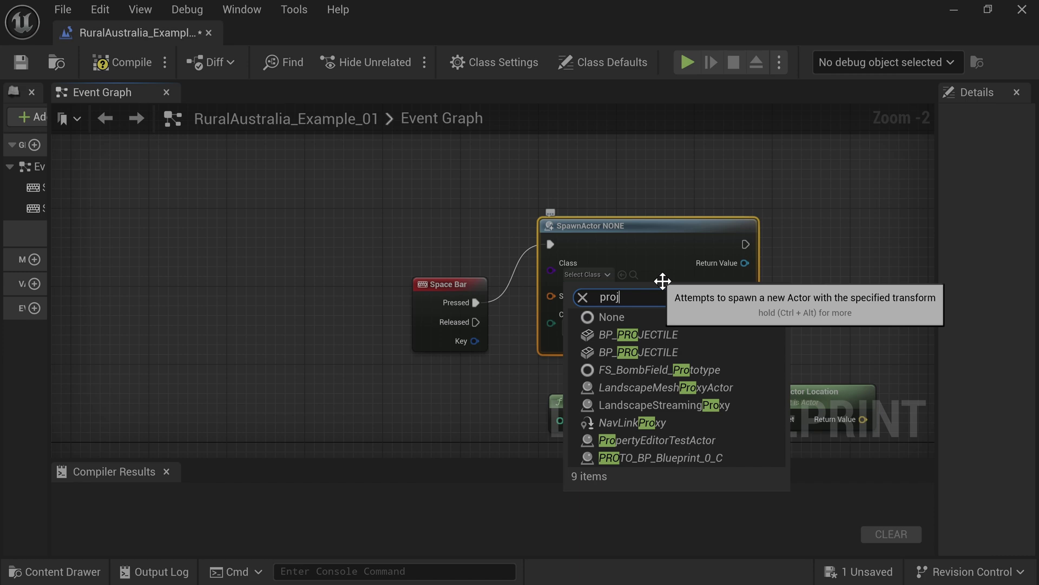
pyautogui.click(658, 335)
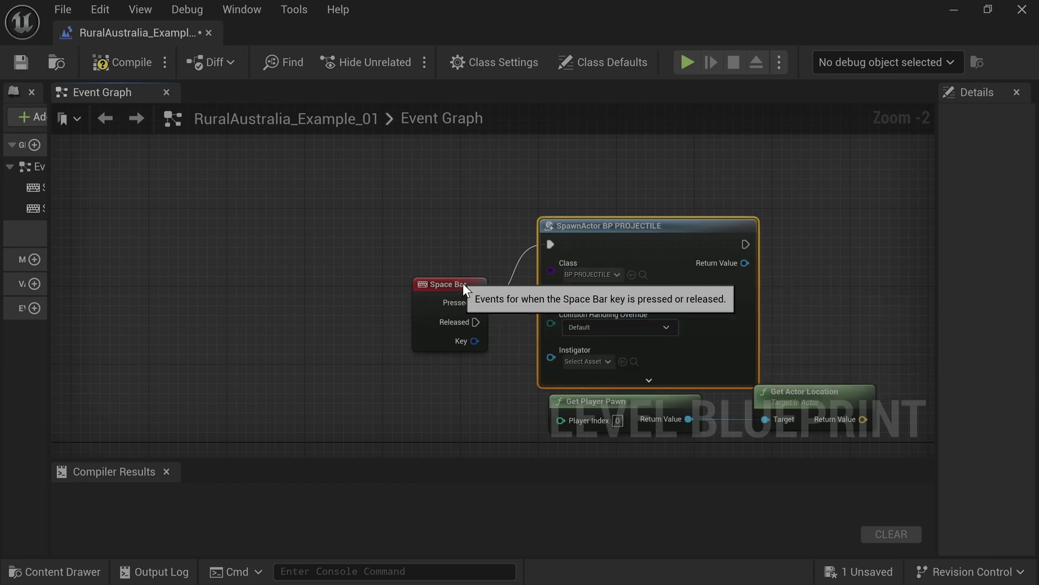
pyautogui.moveTo(463, 283); pyautogui.dragTo(453, 212)
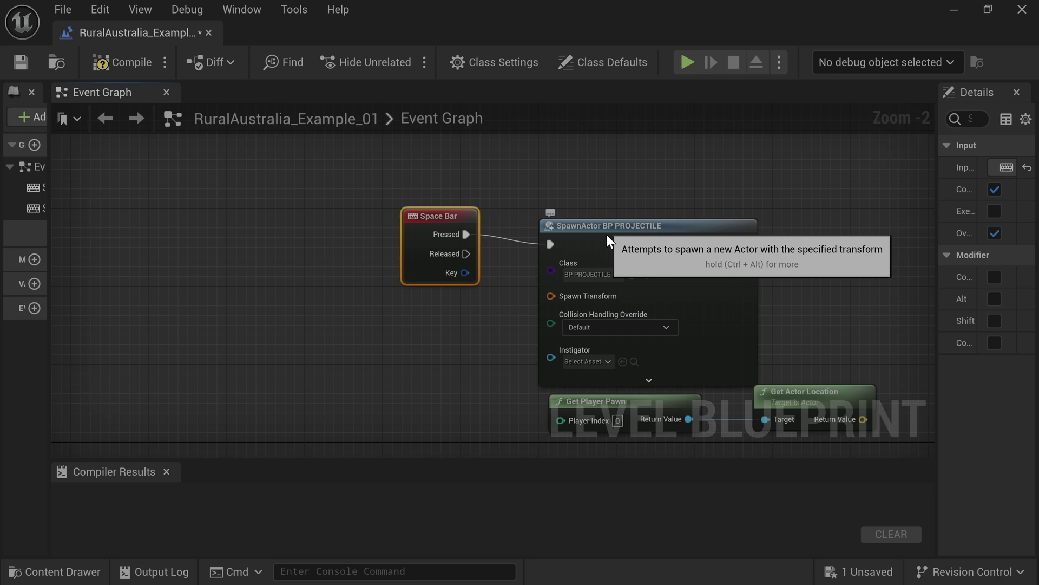
pyautogui.moveTo(622, 232); pyautogui.dragTo(591, 203)
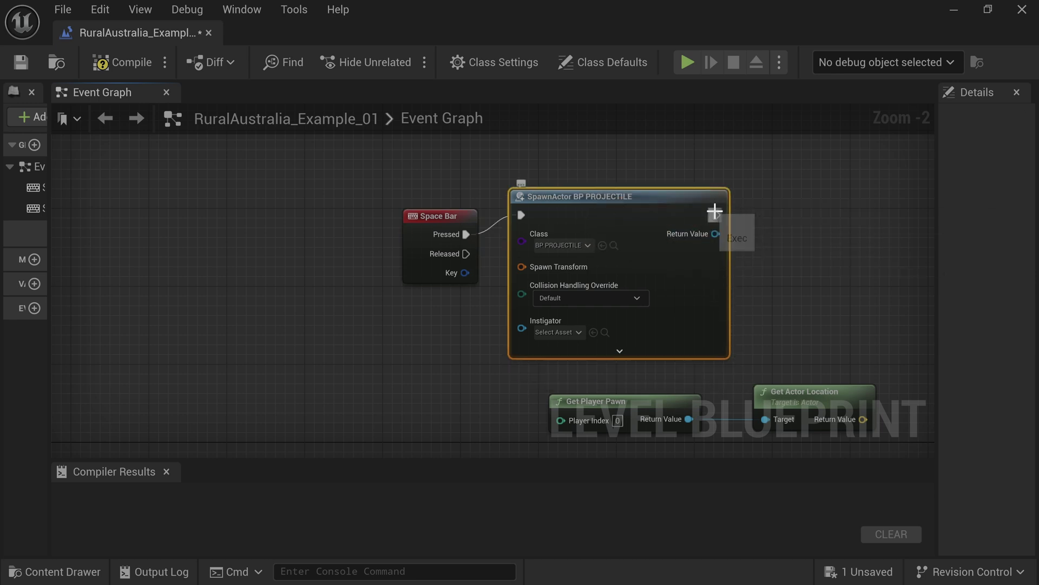
# Step: Add an Add Impulse node after the SpawnActor node
pyautogui.moveTo(715, 215); pyautogui.dragTo(827, 210)
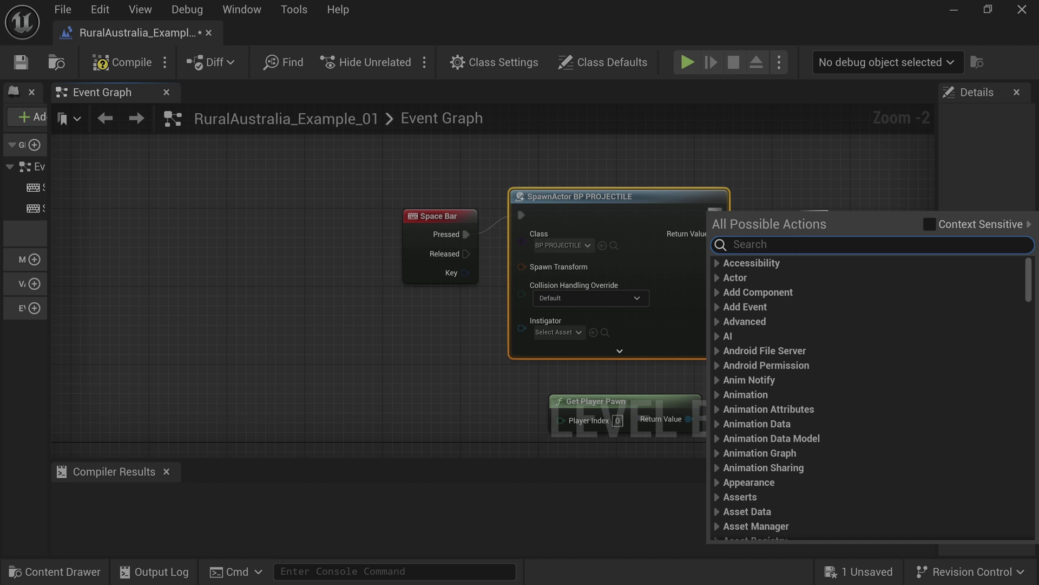
pyautogui.write('imp')
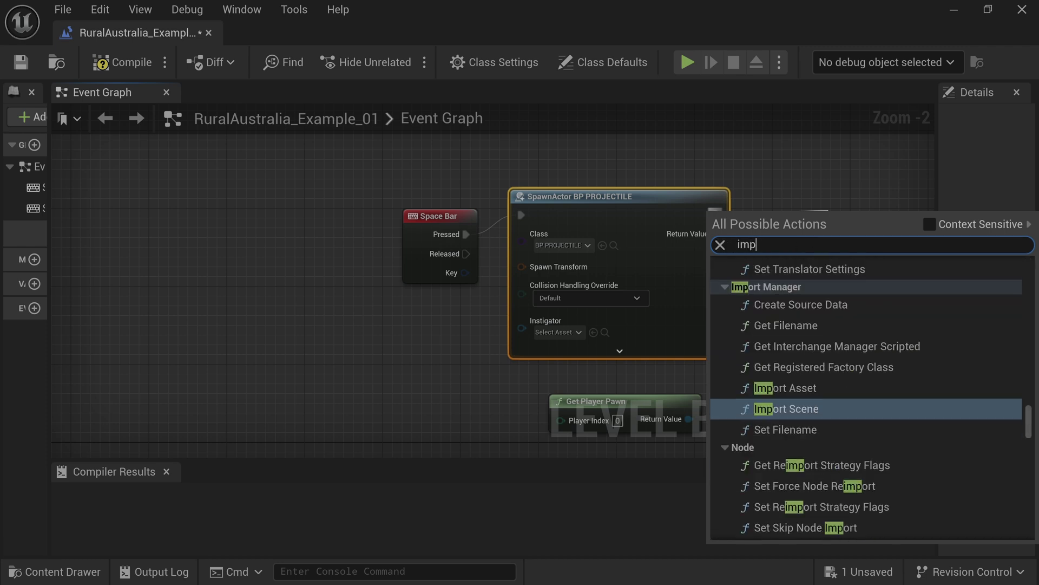
pyautogui.write('ulse')
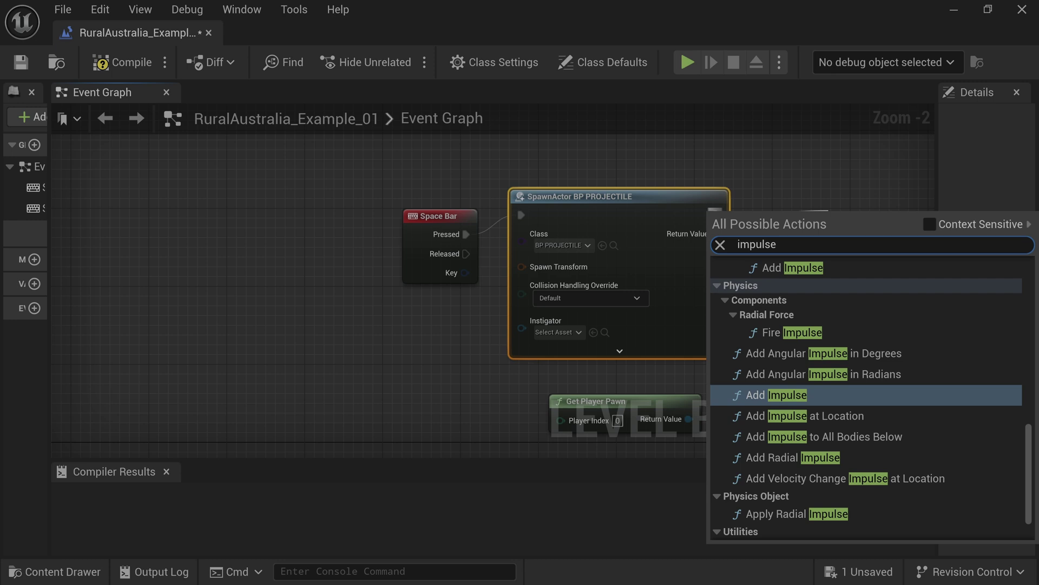
pyautogui.click(778, 395)
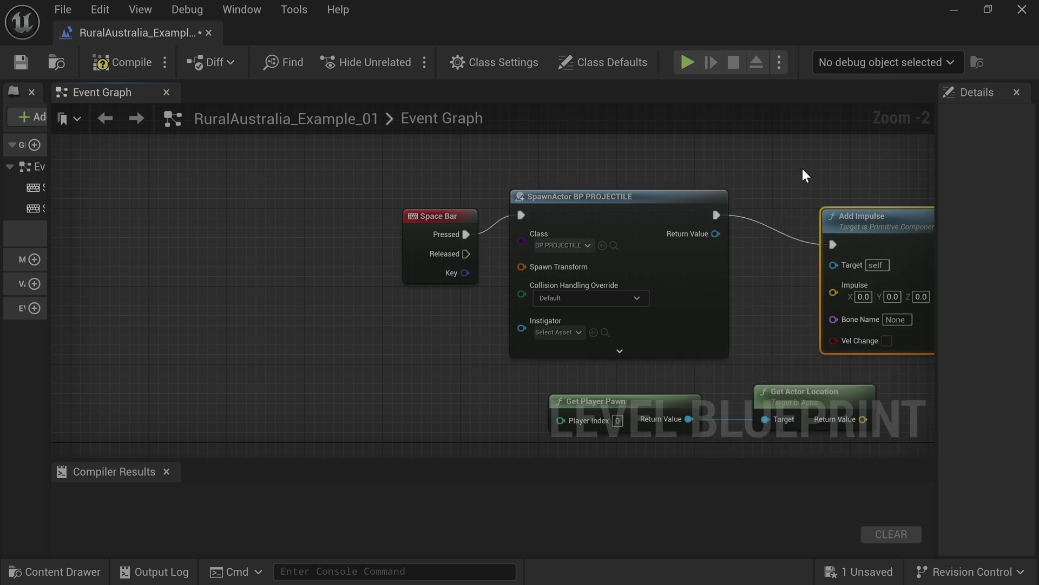
pyautogui.moveTo(885, 215); pyautogui.dragTo(846, 190)
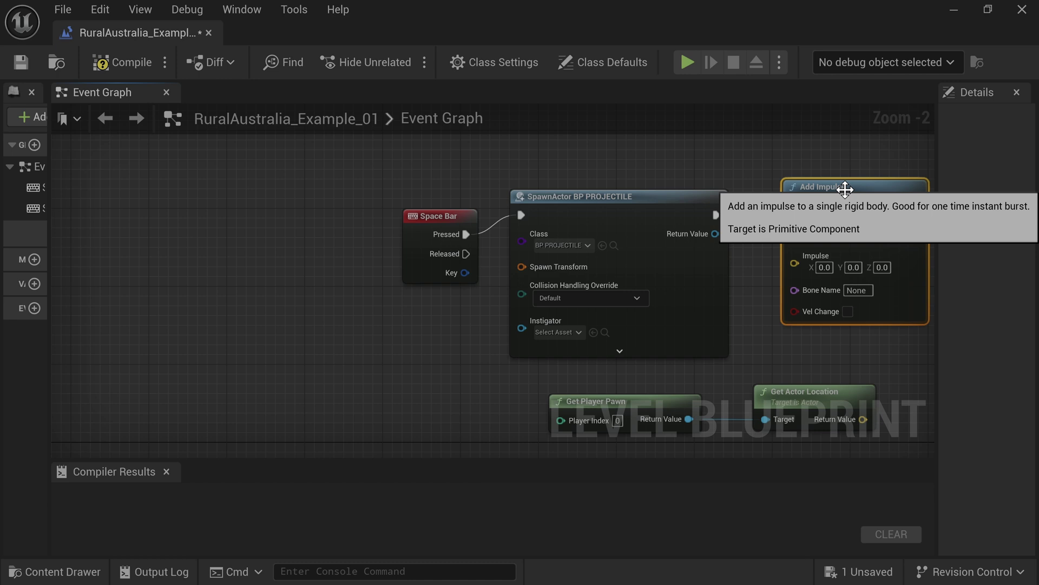
pyautogui.moveTo(712, 179); pyautogui.dragTo(542, 201, button='right')
pyautogui.scroll(2, 556, 214)
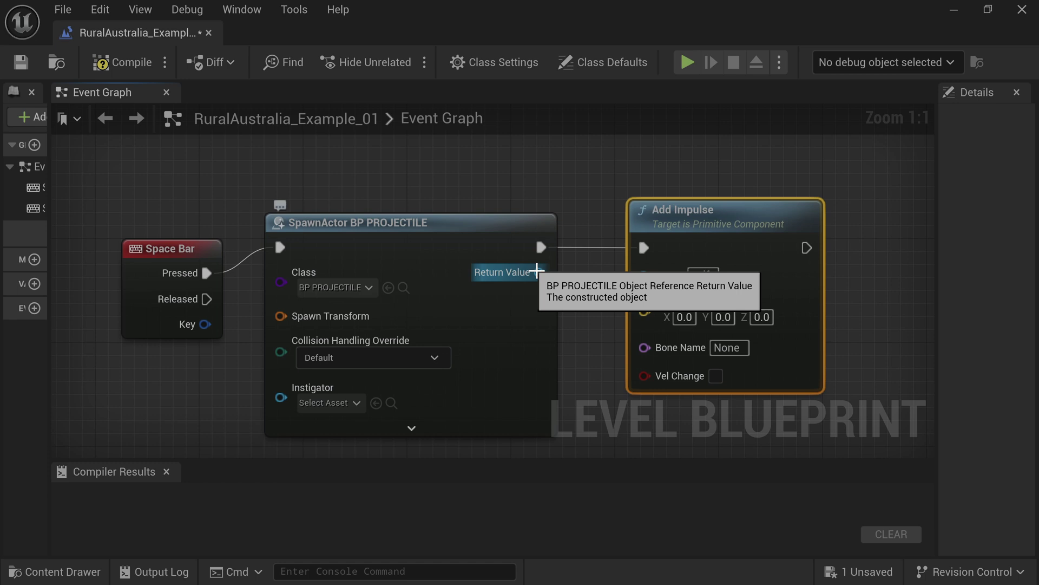
# Step: Wire the spawned projectile's Static Mesh Component into Add Impulse's Target and arrange the nodes
pyautogui.moveTo(539, 271); pyautogui.dragTo(644, 273)
pyautogui.moveTo(732, 213); pyautogui.dragTo(836, 199)
pyautogui.moveTo(647, 215); pyautogui.dragTo(680, 296)
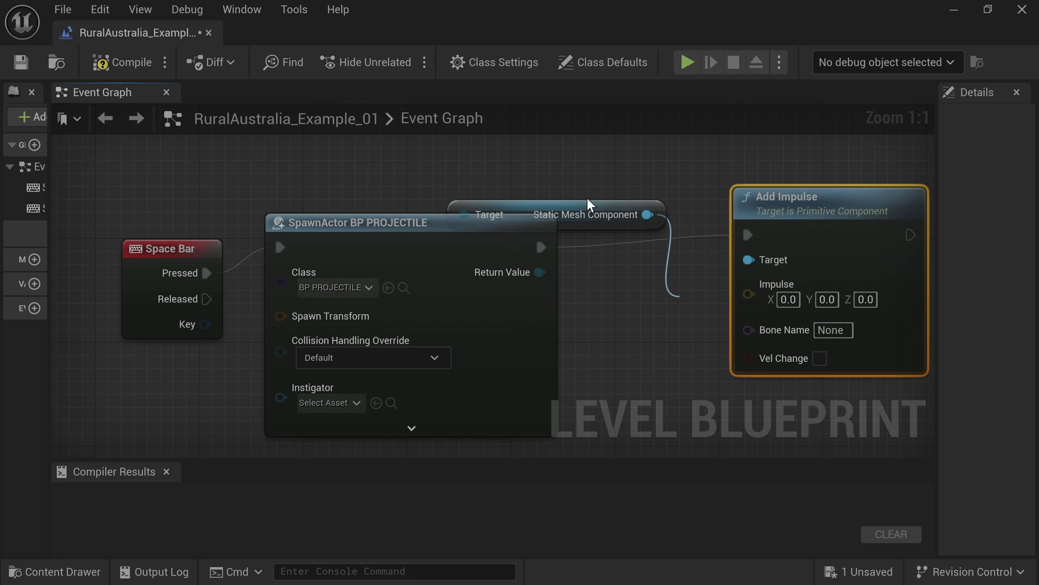
pyautogui.moveTo(586, 212); pyautogui.dragTo(651, 304)
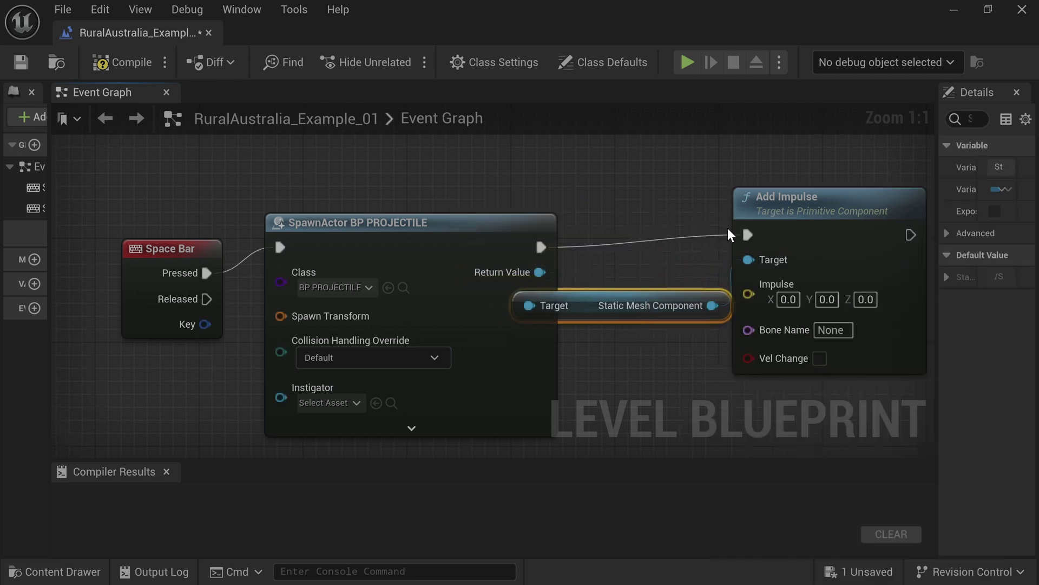
pyautogui.moveTo(797, 212); pyautogui.dragTo(914, 207)
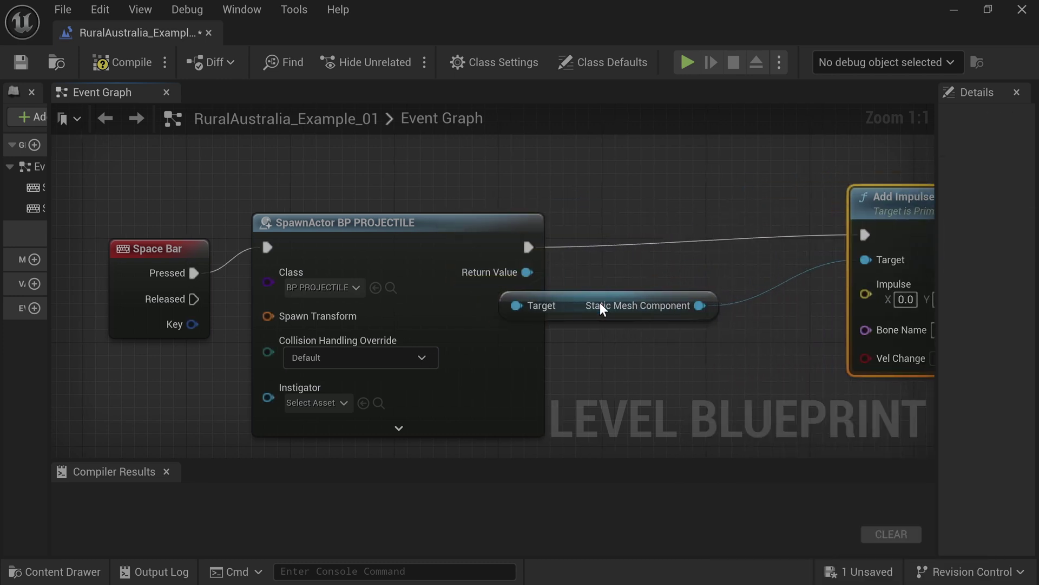
pyautogui.moveTo(601, 306); pyautogui.dragTo(691, 278)
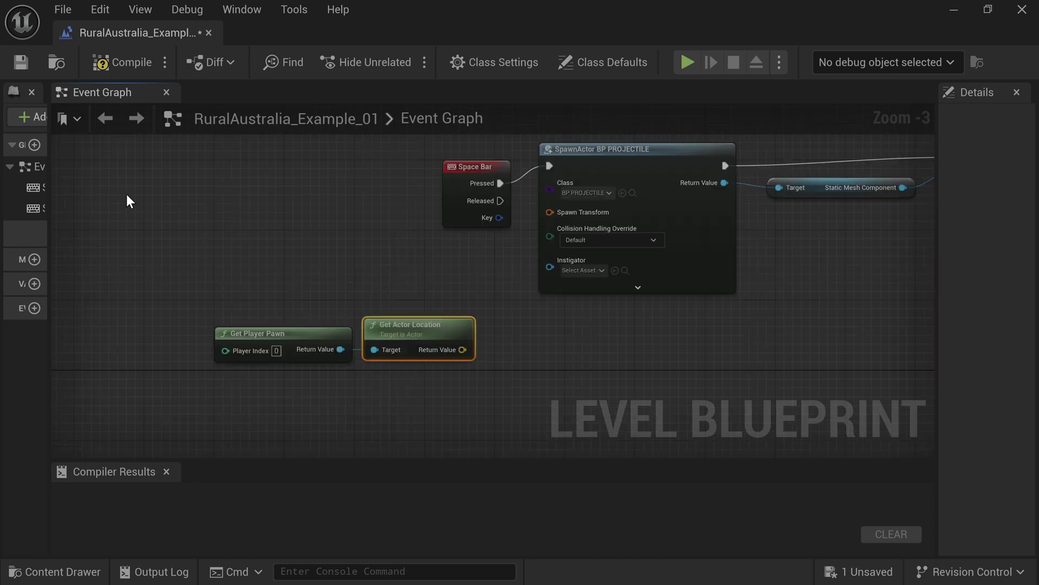
# Step: Split the Spawn Transform pin and wire Get Actor Location into Spawn Transform Location
pyautogui.rightClick(595, 214)
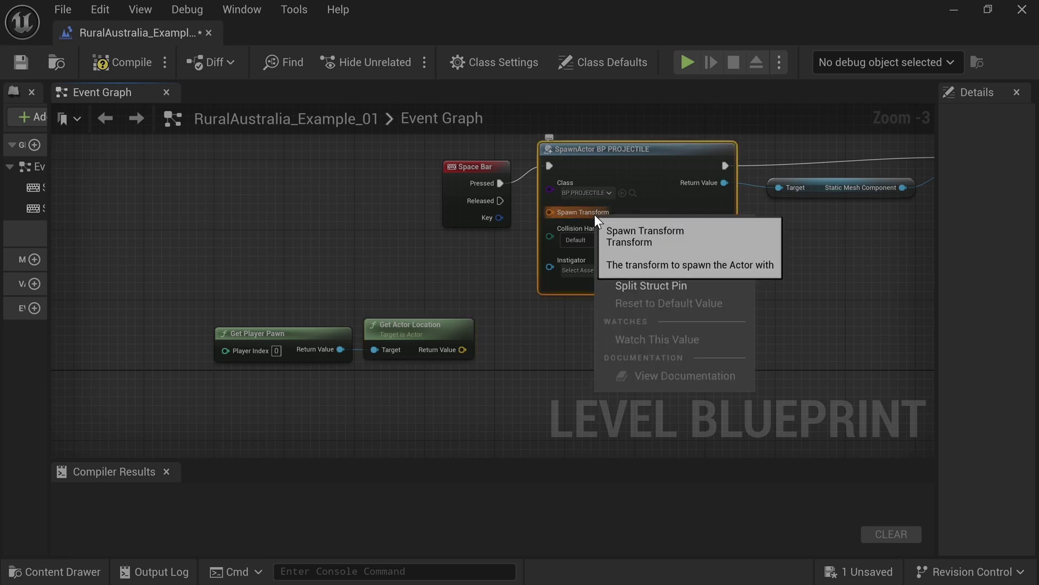
pyautogui.click(664, 291)
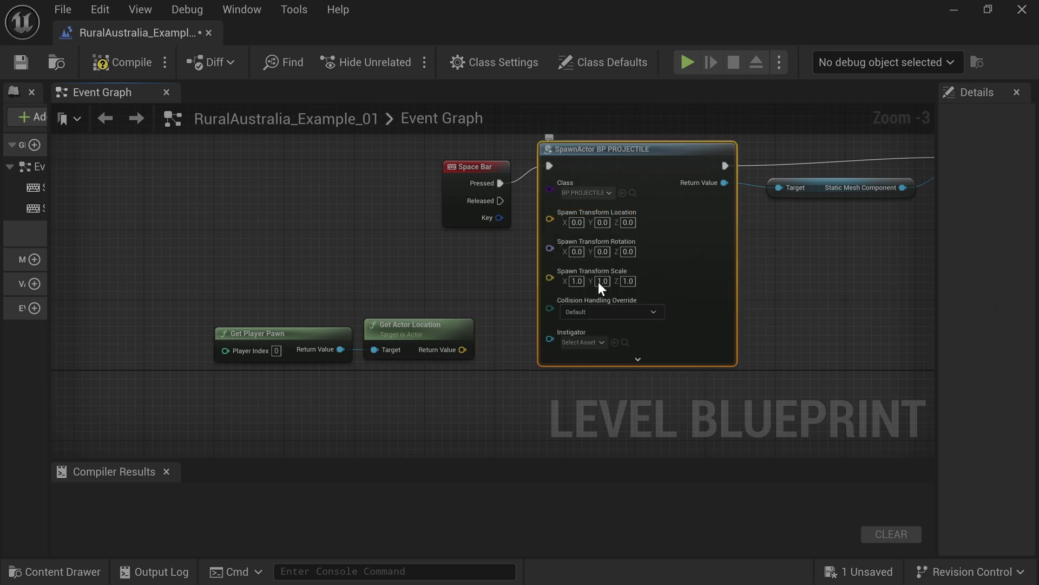
pyautogui.moveTo(463, 349); pyautogui.dragTo(547, 216)
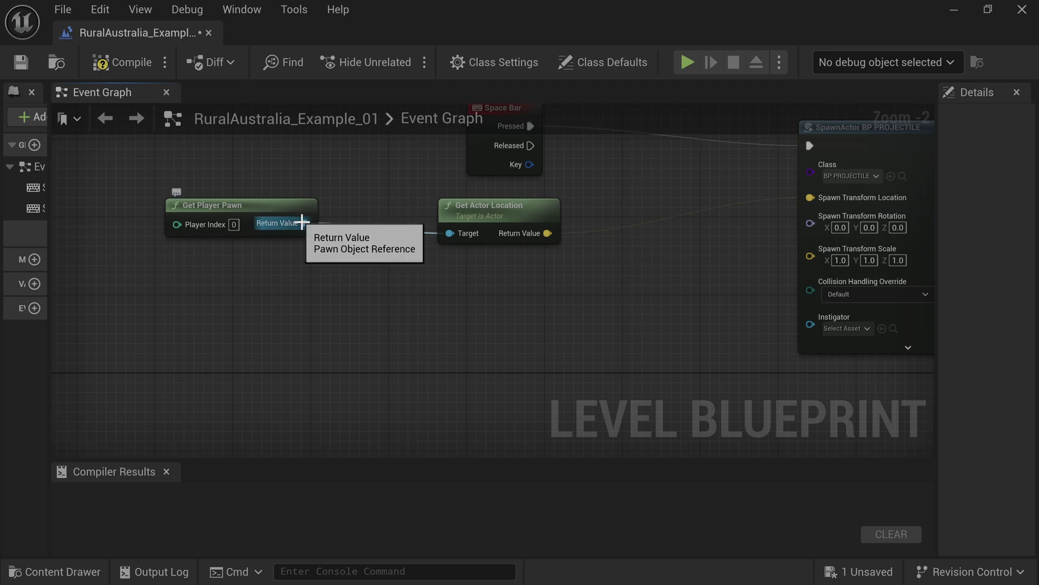
# Step: Add a Get Control Rotation node fed by Get Player Pawn's Return Value
pyautogui.keyDown('ctrl'); pyautogui.moveTo(305, 223); pyautogui.dragTo(409, 303); pyautogui.keyUp('ctrl')
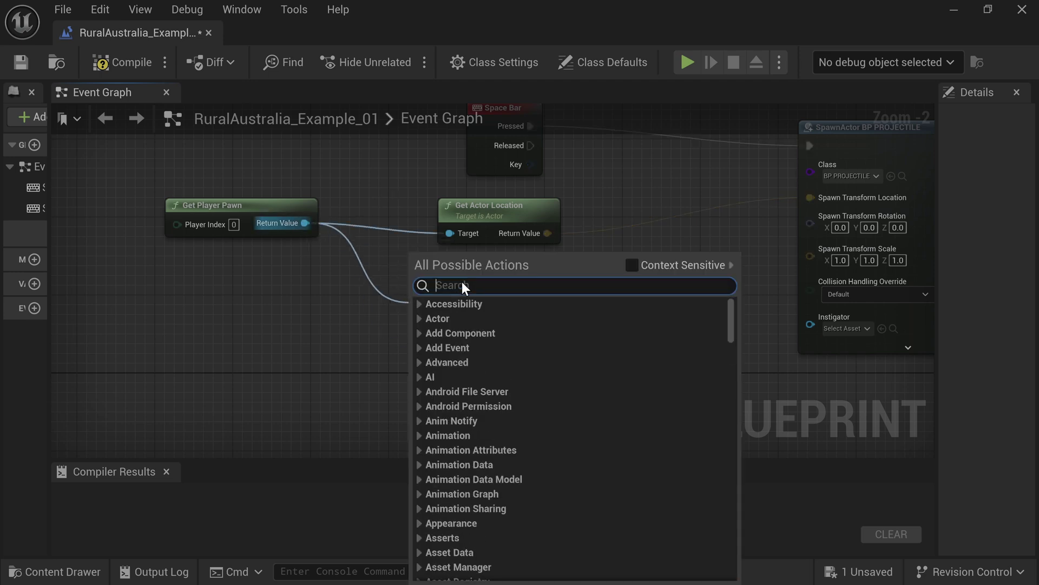
pyautogui.write('r')
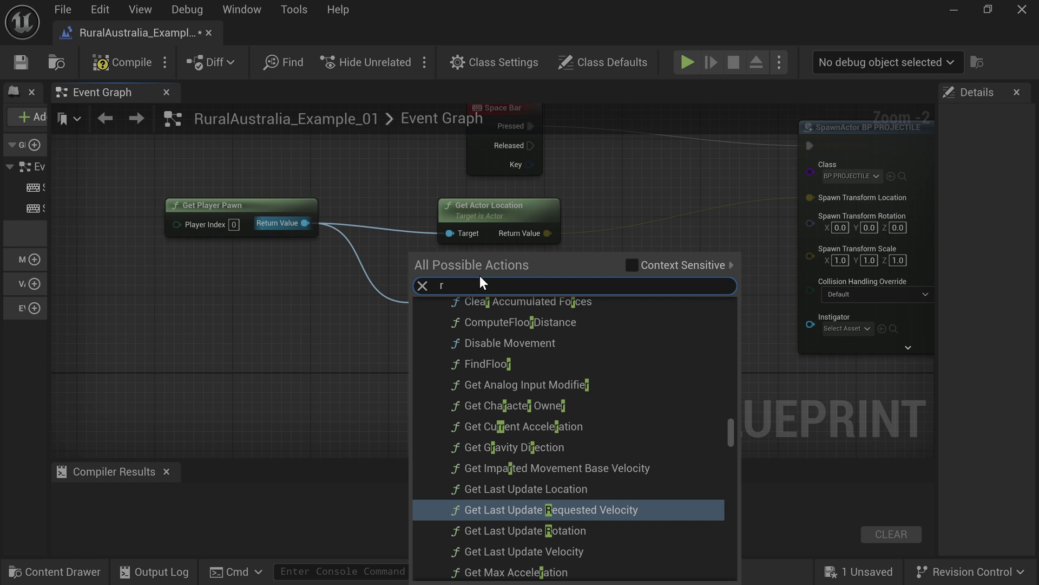
pyautogui.write('otat')
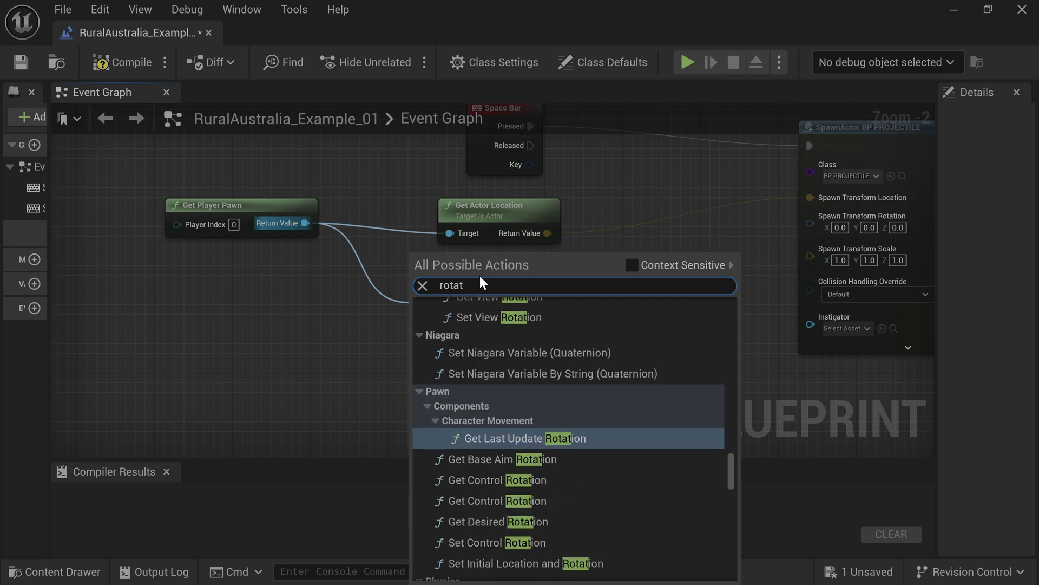
pyautogui.write('ion')
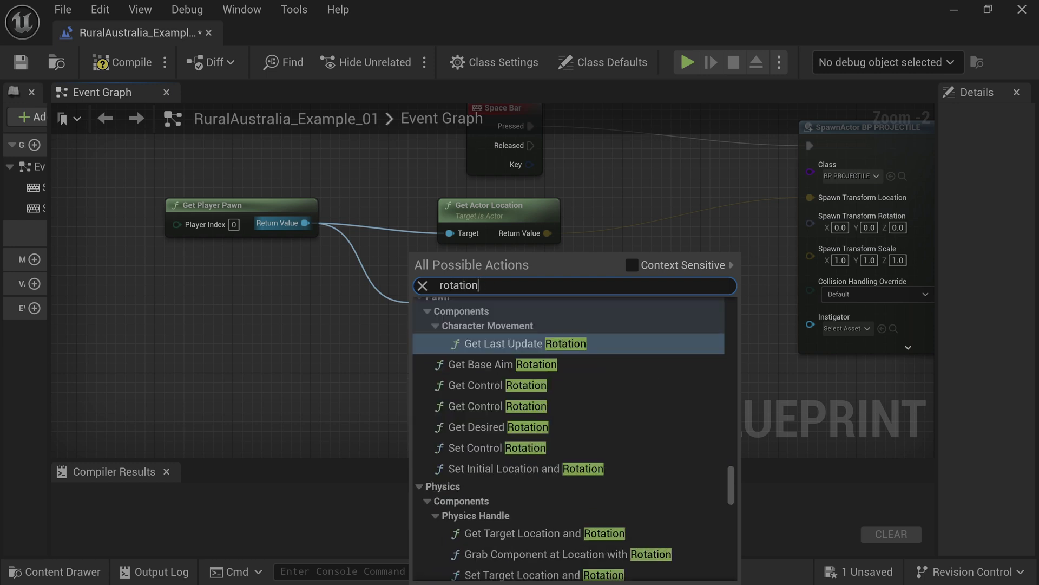
pyautogui.click(502, 383)
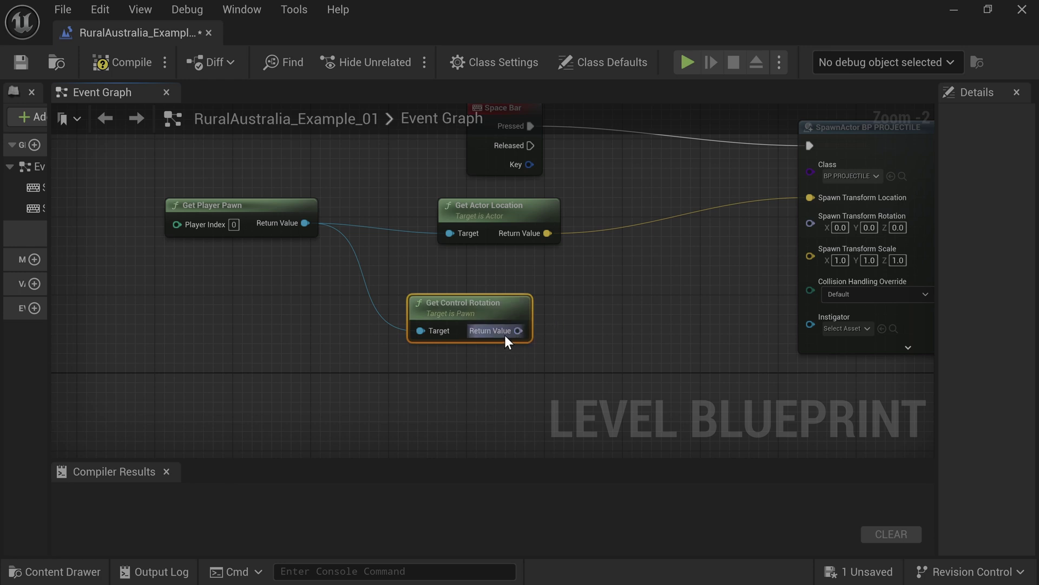
# Step: Wire control rotation into Spawn Transform Rotation and add Get Actor Forward Vector for the spawned projectile
pyautogui.moveTo(504, 336); pyautogui.dragTo(815, 218)
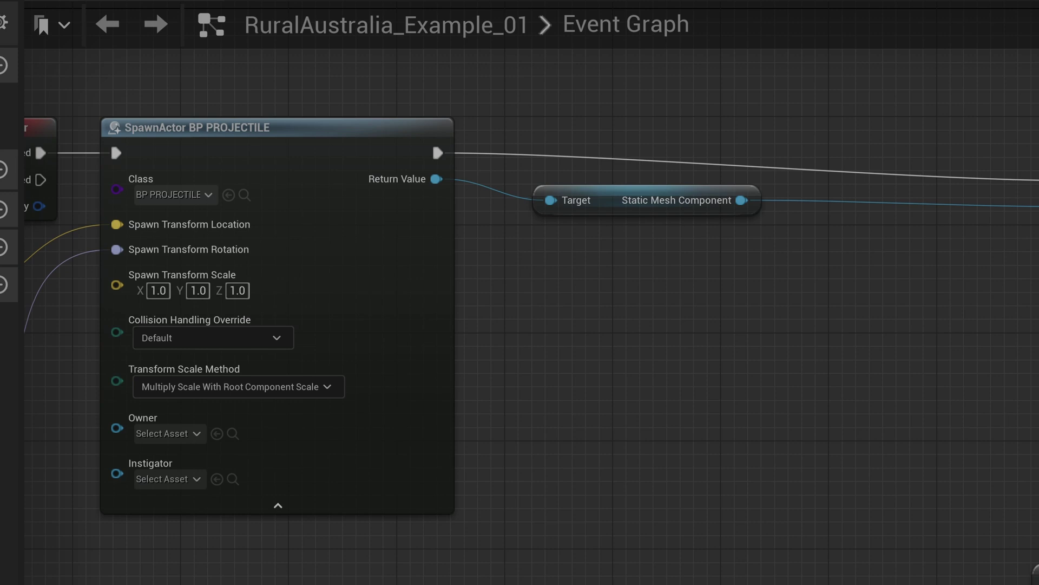
pyautogui.moveTo(436, 179); pyautogui.dragTo(643, 338)
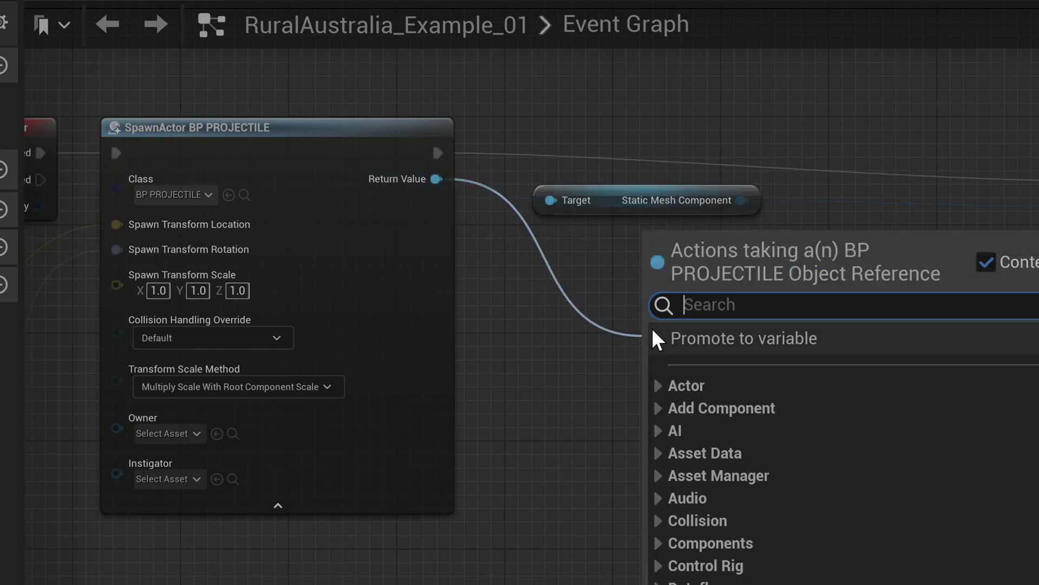
pyautogui.write('ge')
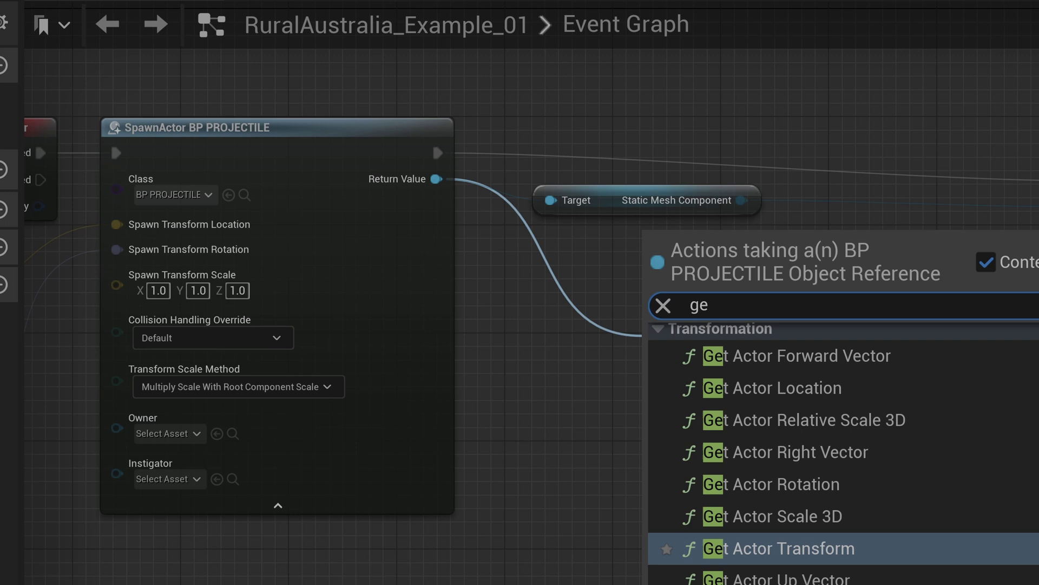
pyautogui.write('t fo')
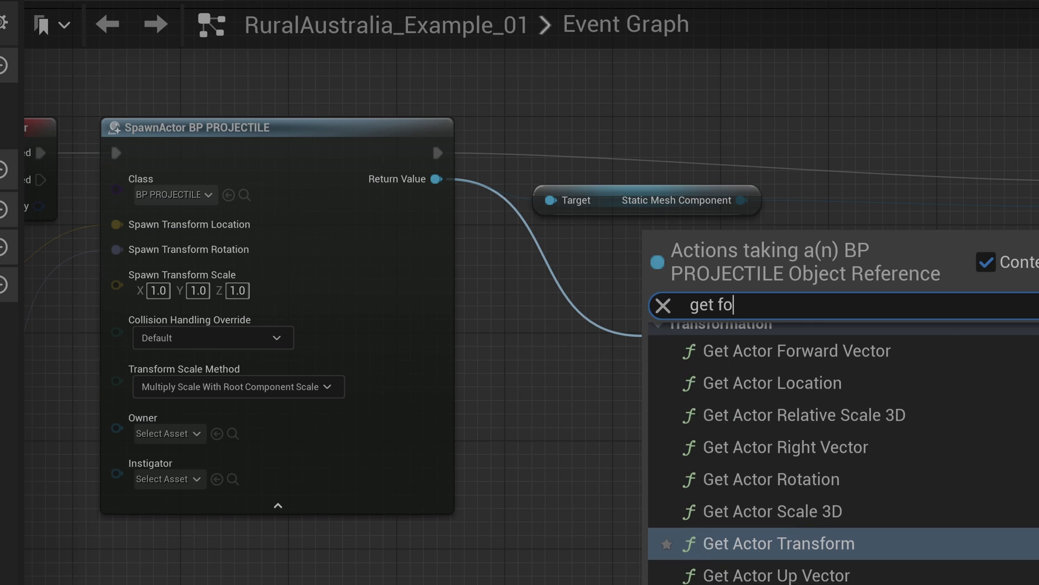
pyautogui.write('rw')
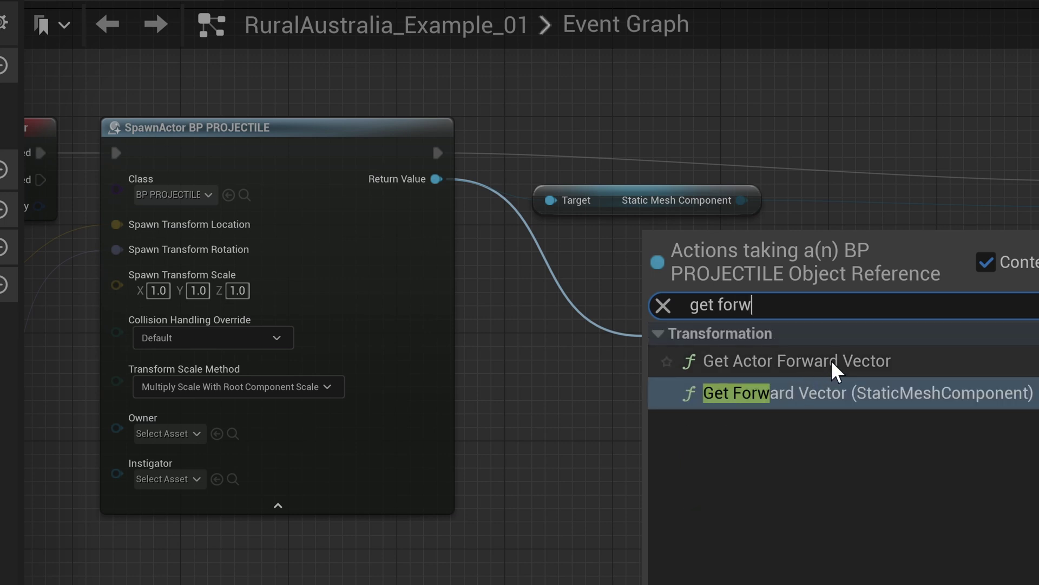
pyautogui.click(796, 360)
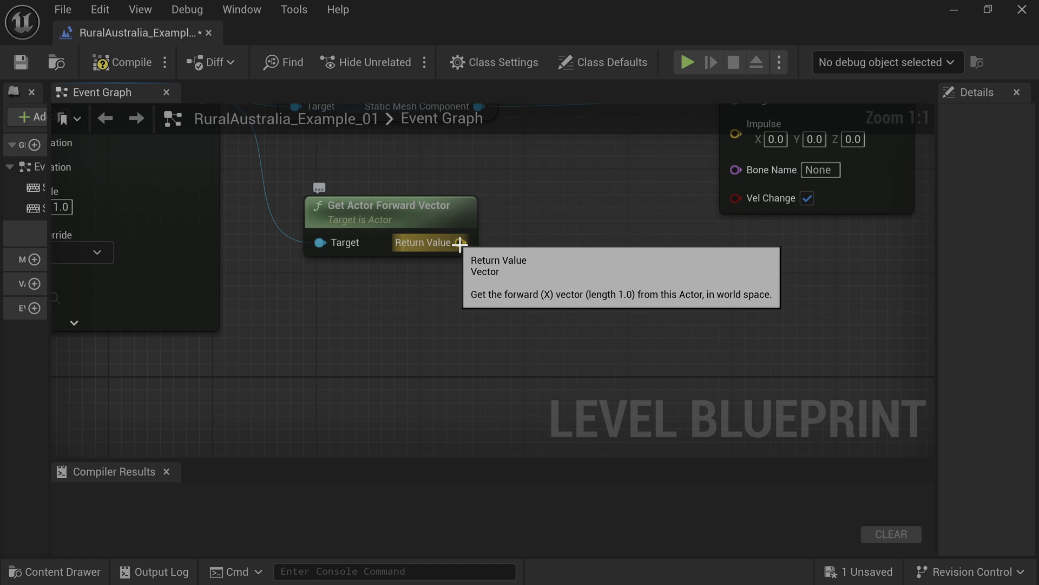
# Step: Add a vector Multiply node after the forward vector, wired into Add Impulse's Impulse
pyautogui.moveTo(459, 242); pyautogui.dragTo(546, 254)
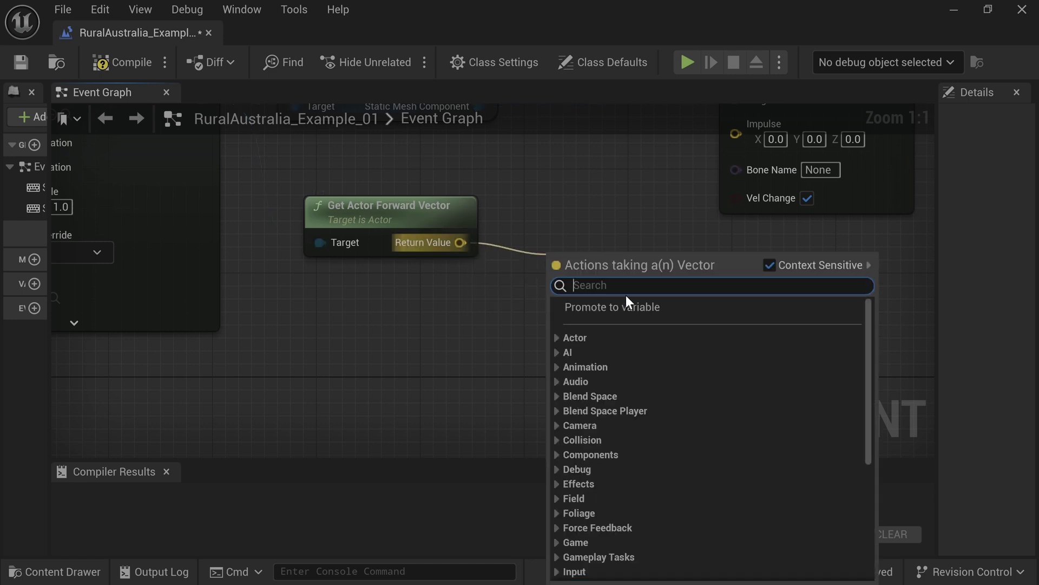
pyautogui.write('m')
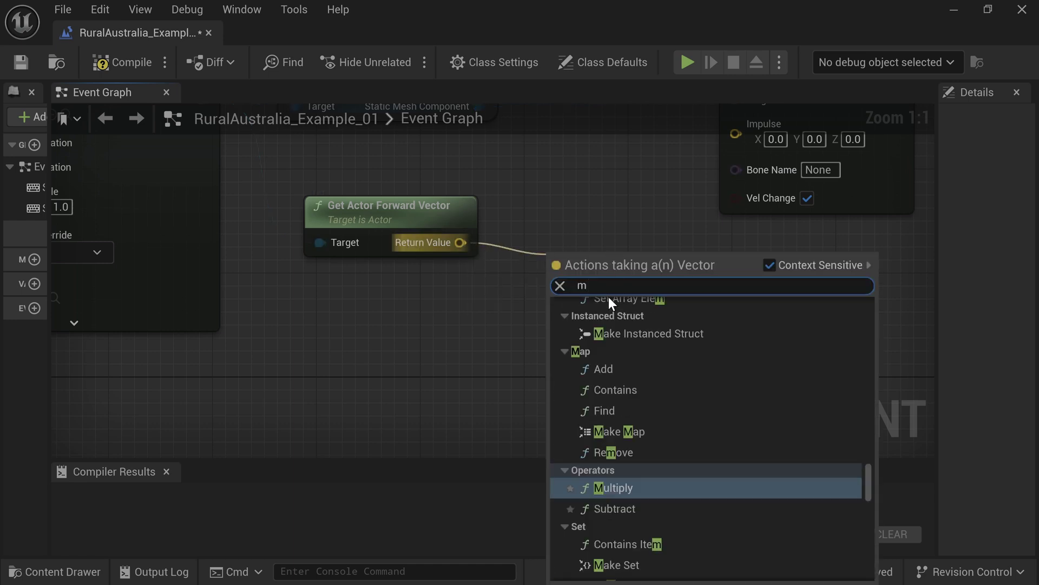
pyautogui.write('ult')
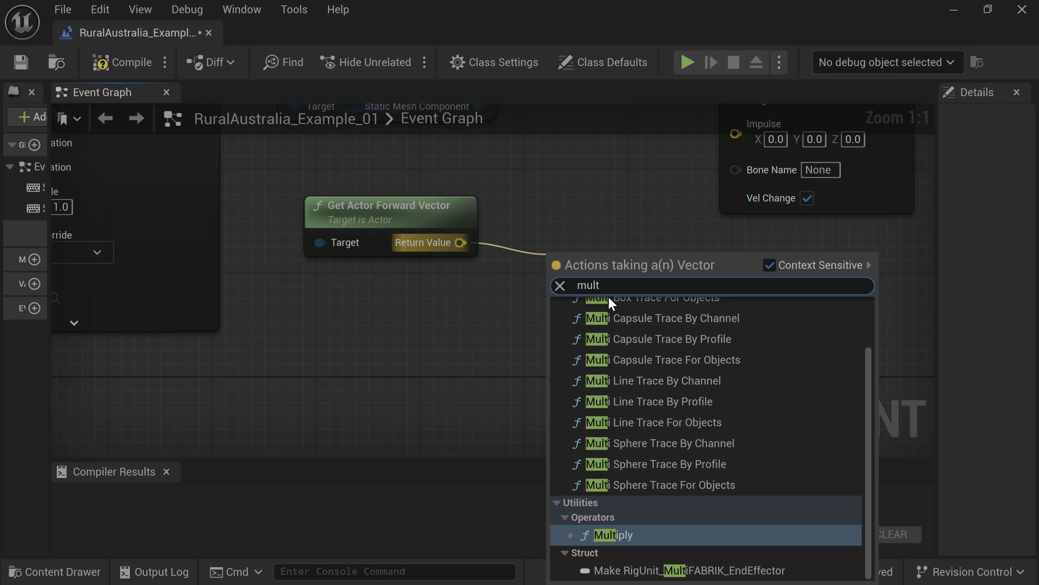
pyautogui.write('ipl')
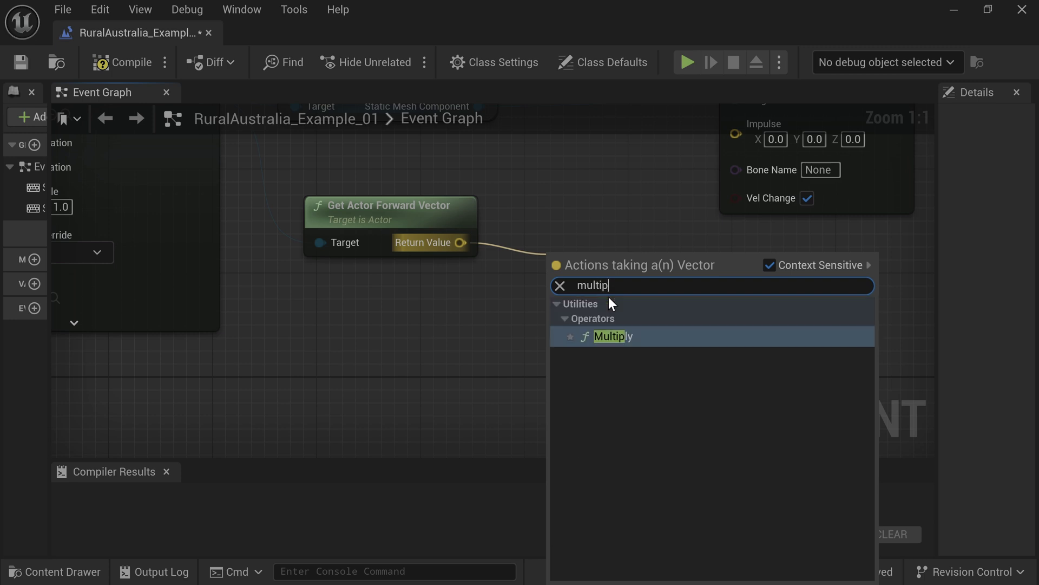
pyautogui.click(613, 336)
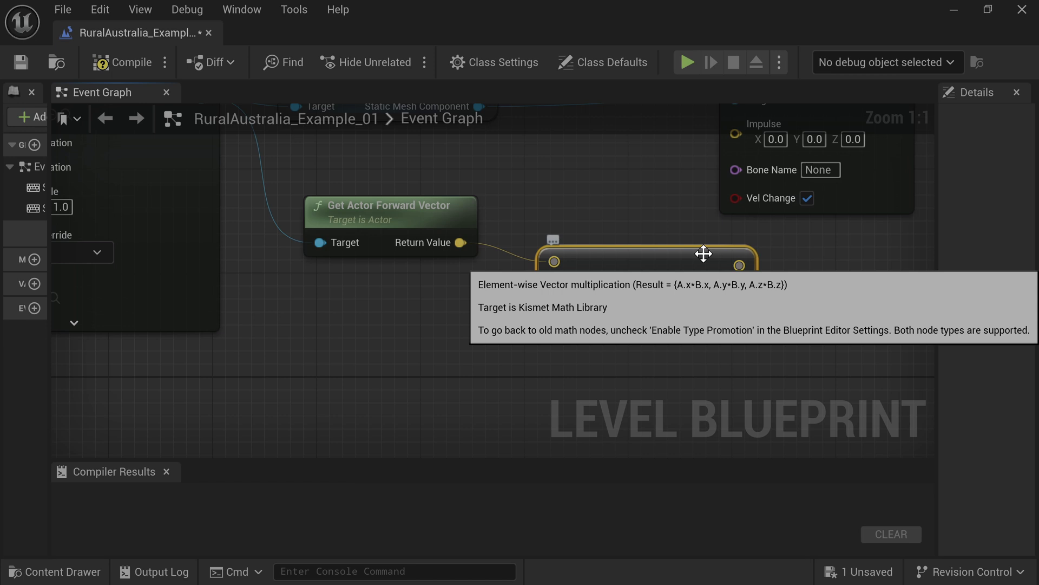
pyautogui.moveTo(670, 266); pyautogui.dragTo(594, 236)
pyautogui.moveTo(662, 240); pyautogui.dragTo(742, 141)
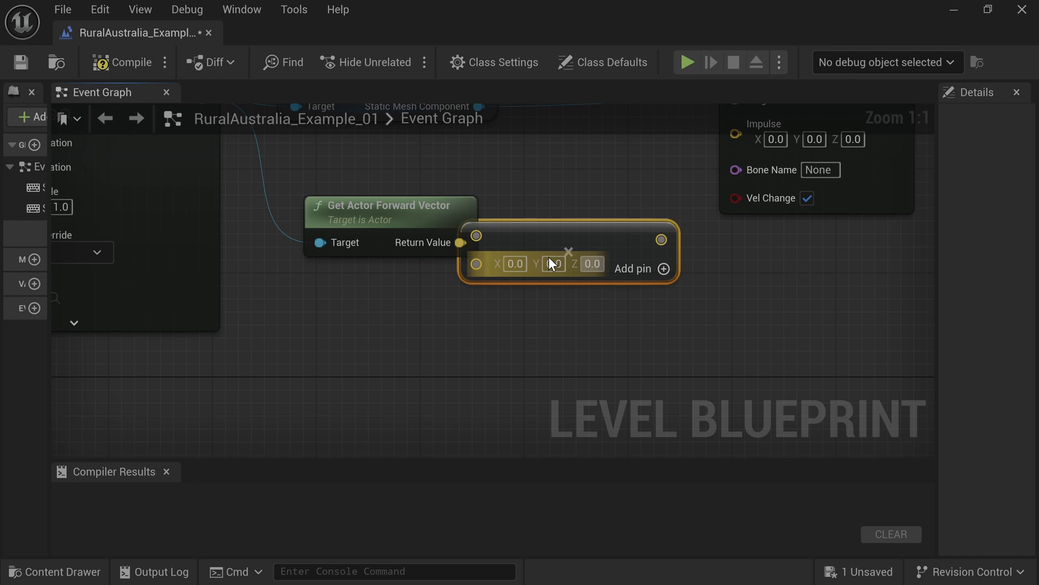
# Step: Convert Multiply's second input to a float of 9000 and reconnect its output to Impulse
pyautogui.rightClick(477, 264)
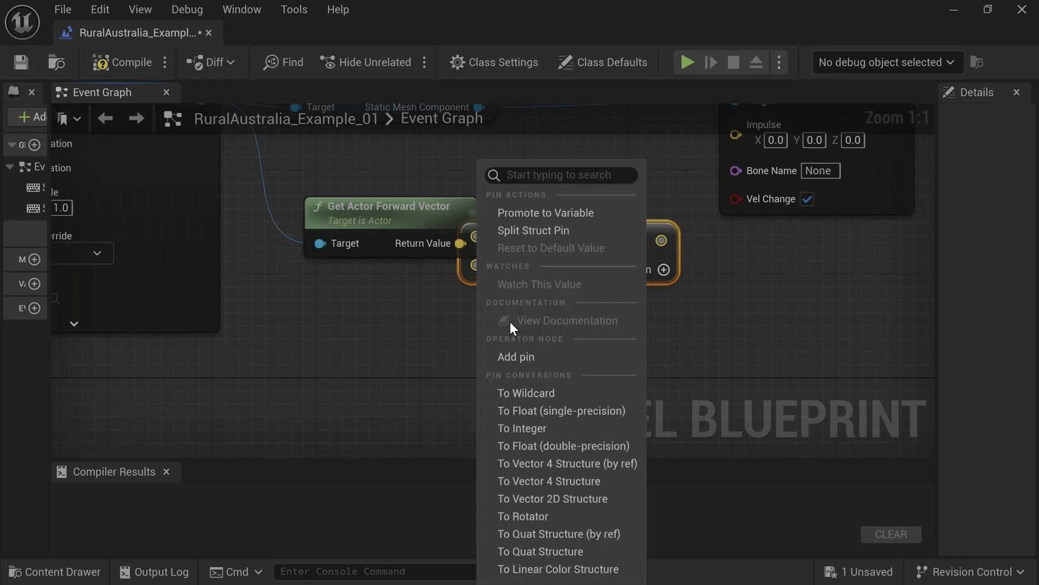
pyautogui.click(561, 411)
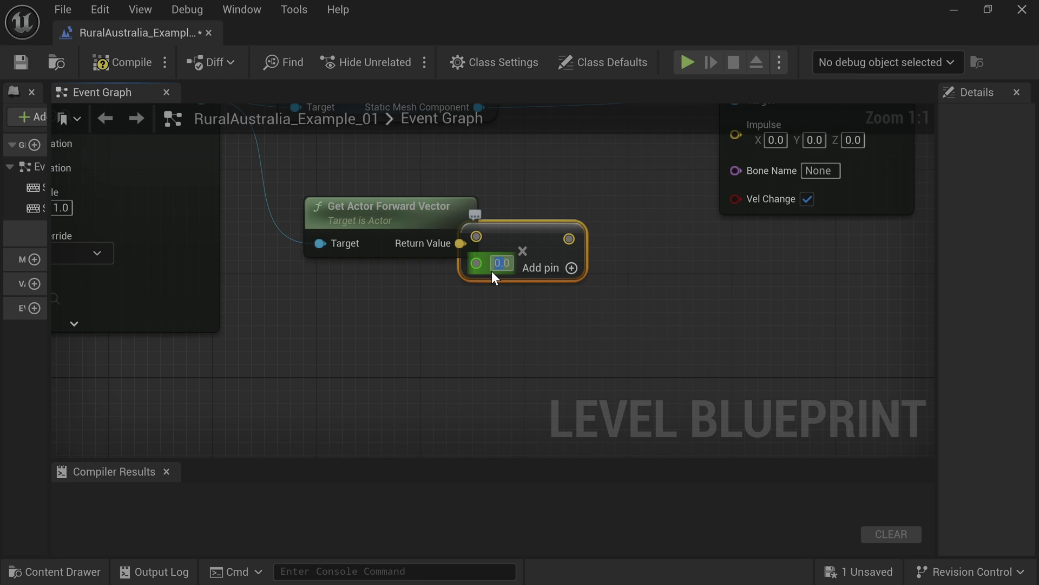
pyautogui.write('90')
pyautogui.press('Return')
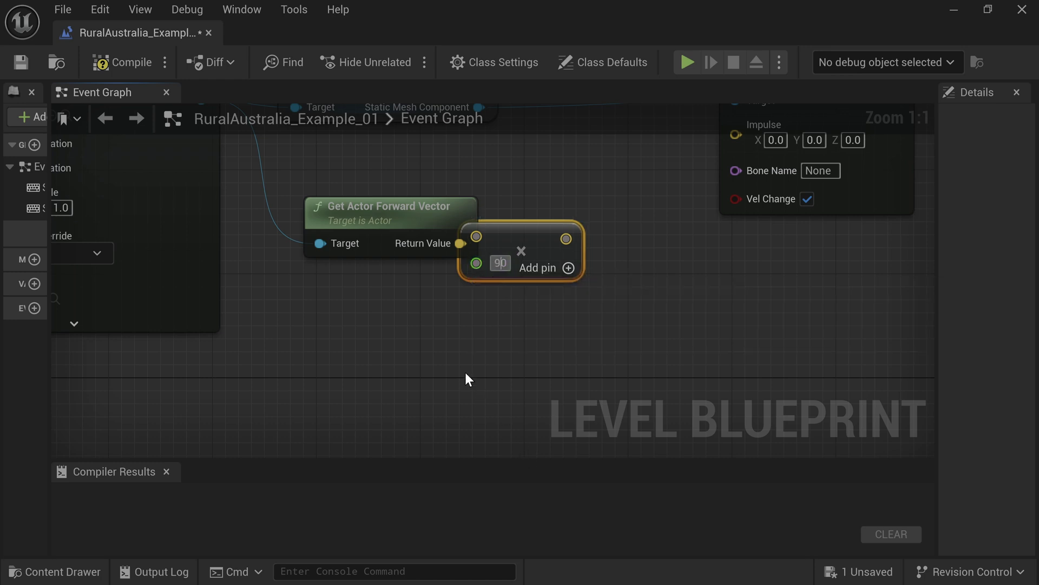
pyautogui.write('00')
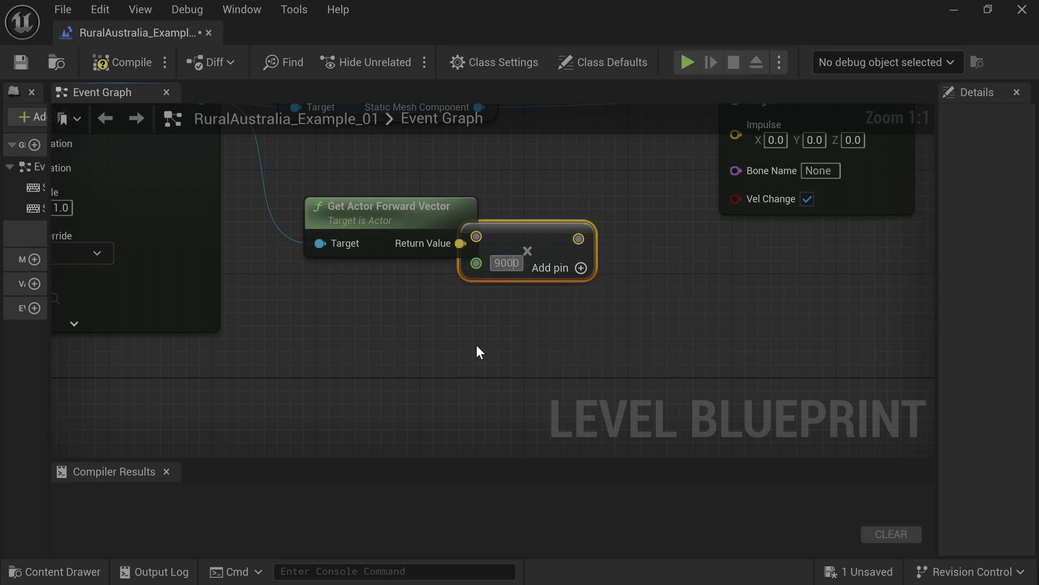
pyautogui.click(505, 323)
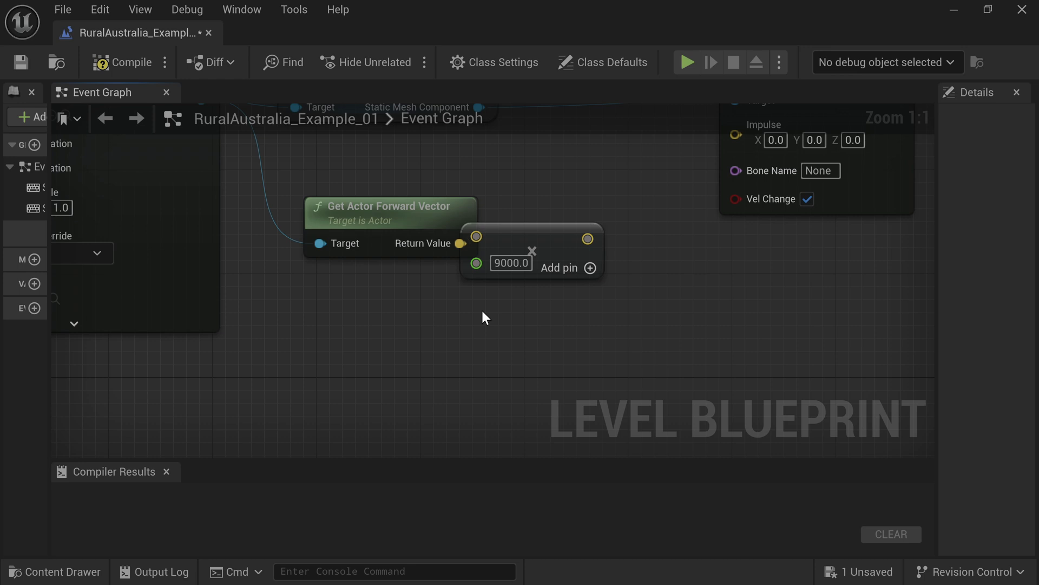
pyautogui.moveTo(557, 238); pyautogui.dragTo(730, 133)
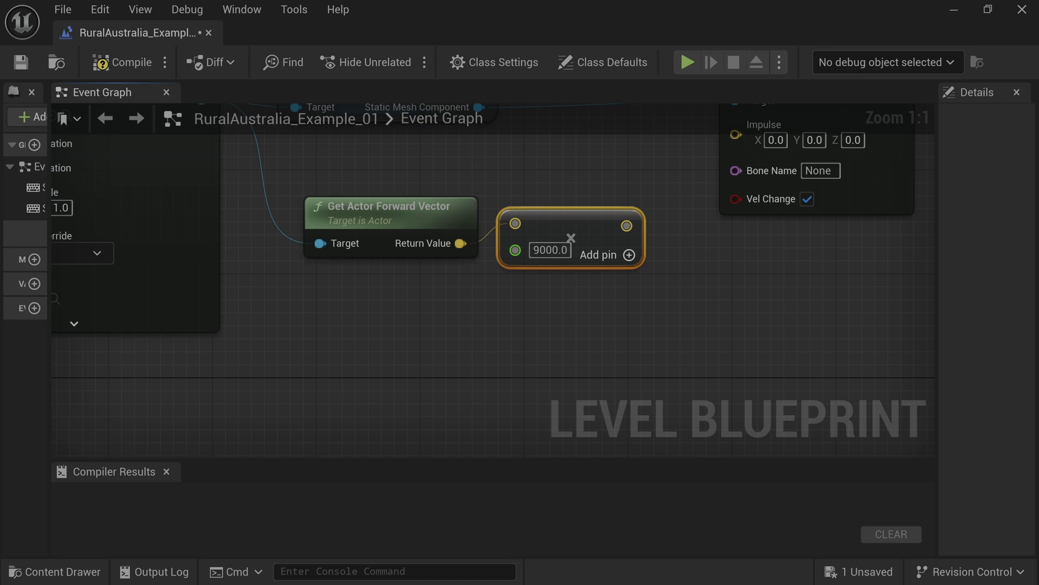
pyautogui.moveTo(698, 270); pyautogui.dragTo(676, 404, button='right')
pyautogui.moveTo(608, 357); pyautogui.dragTo(723, 267)
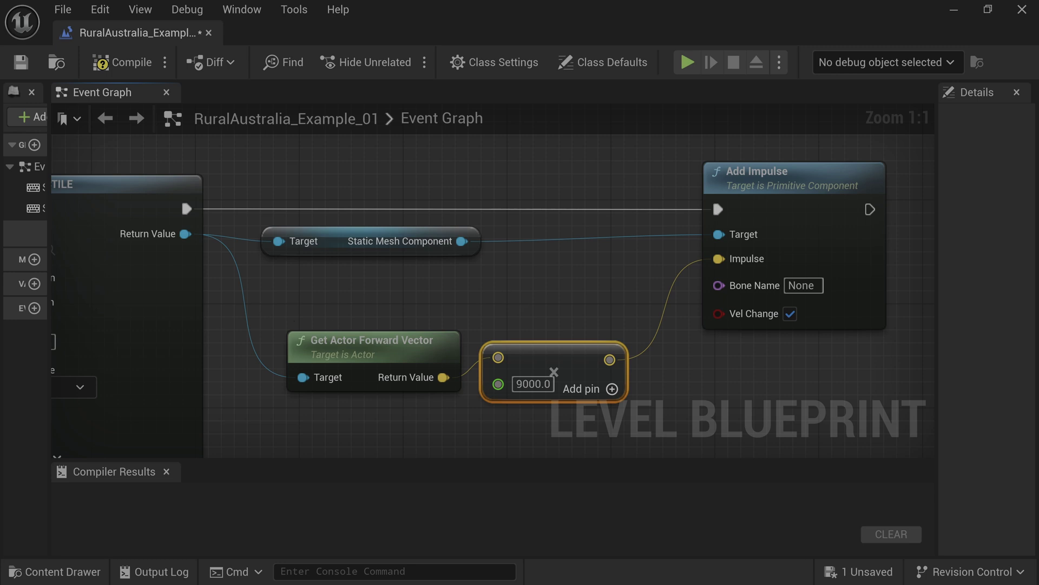
# Step: Zoom out of the Event Graph and compile the Level Blueprint
pyautogui.scroll(-4, 921, 276)
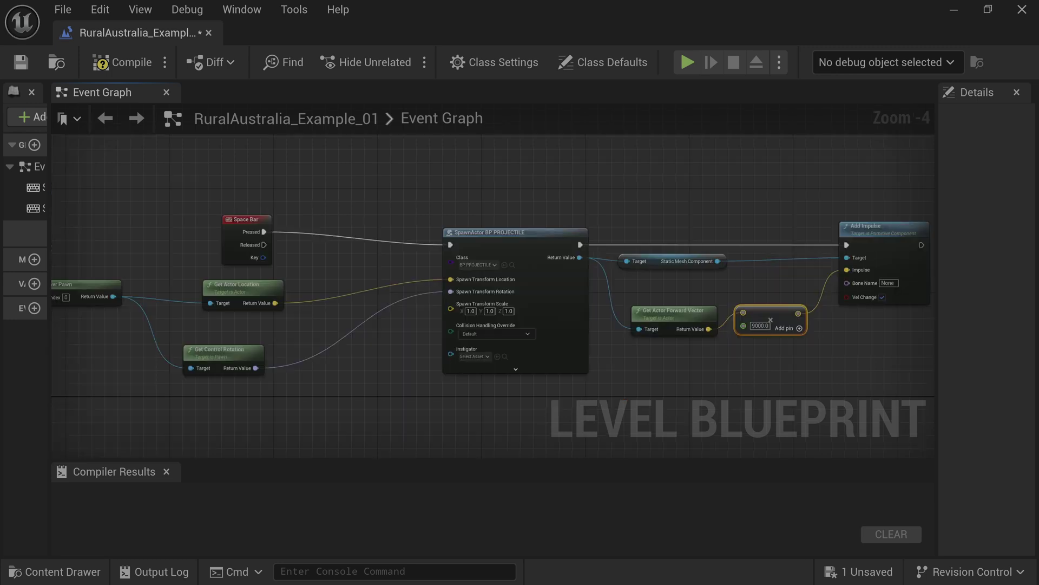
pyautogui.click(123, 60)
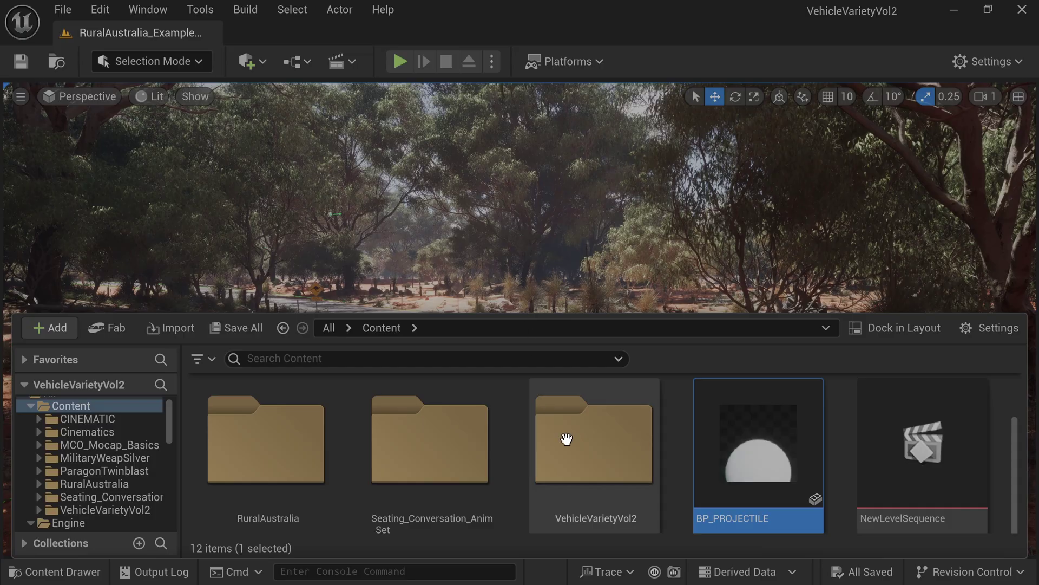
# Step: Drag SM_SUV_01a from VehicleVarietyVol2 > Meshes onto the road and move the view closer
pyautogui.doubleClick(568, 440)
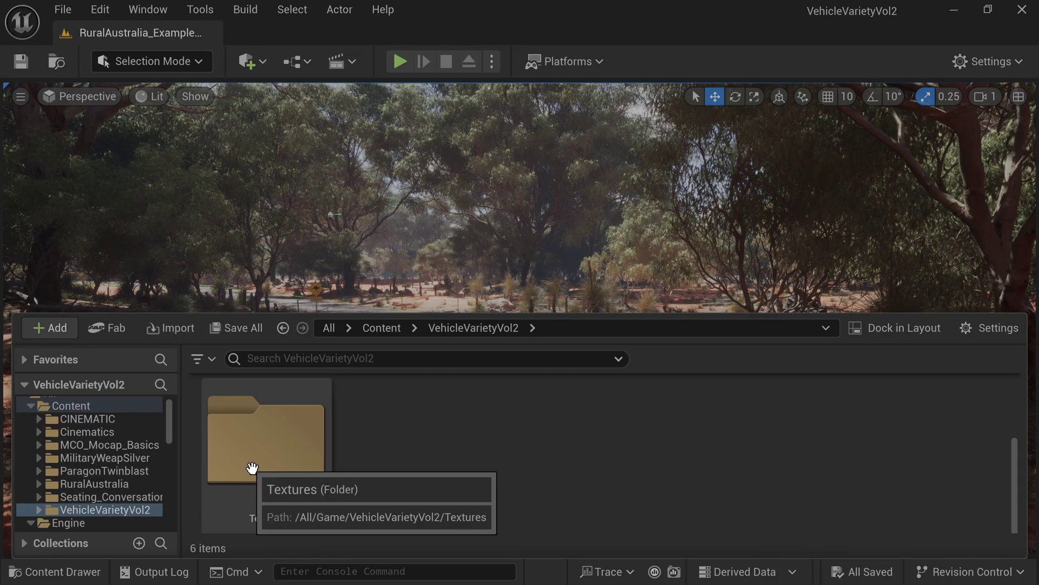
pyautogui.scroll(3, 362, 457)
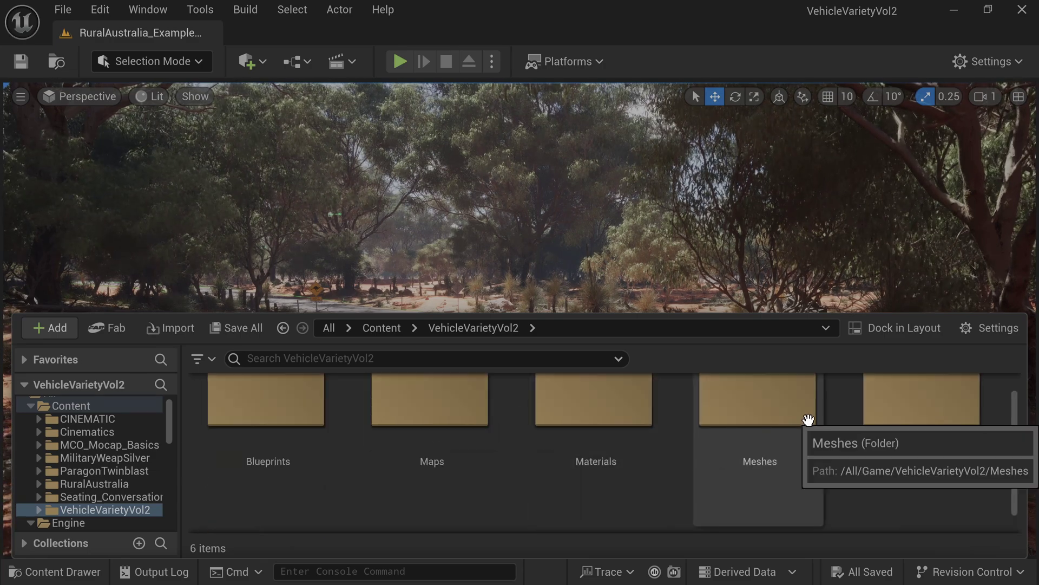
pyautogui.doubleClick(778, 414)
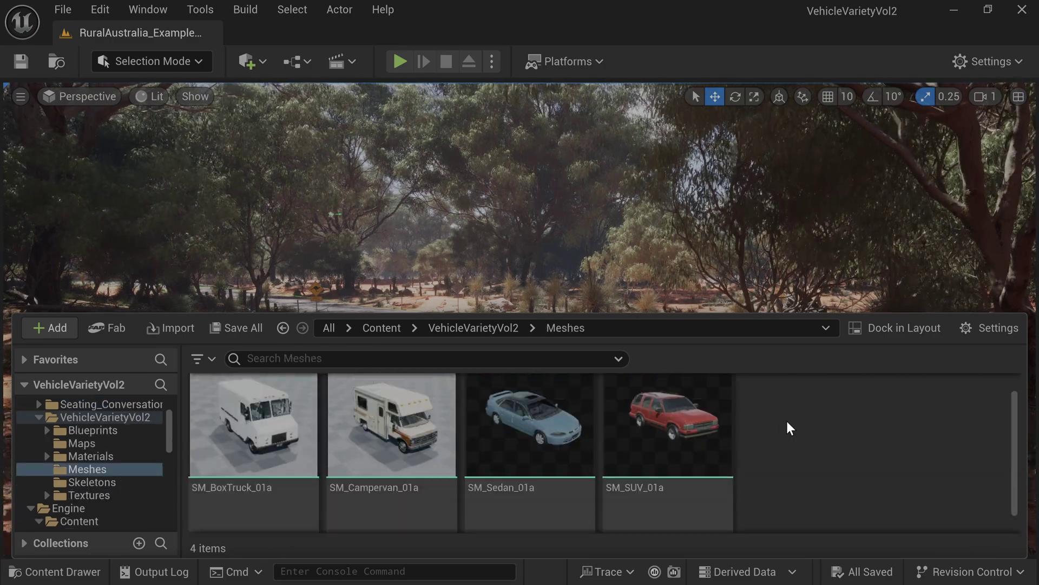
pyautogui.moveTo(682, 444)
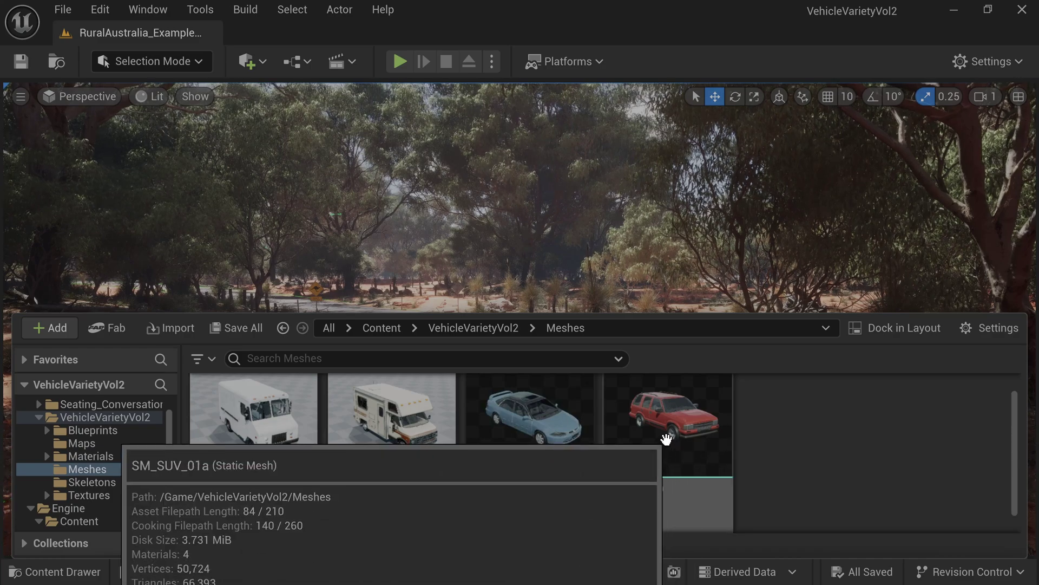
pyautogui.moveTo(666, 439); pyautogui.dragTo(464, 470)
pyautogui.scroll(-5, 389, 493)
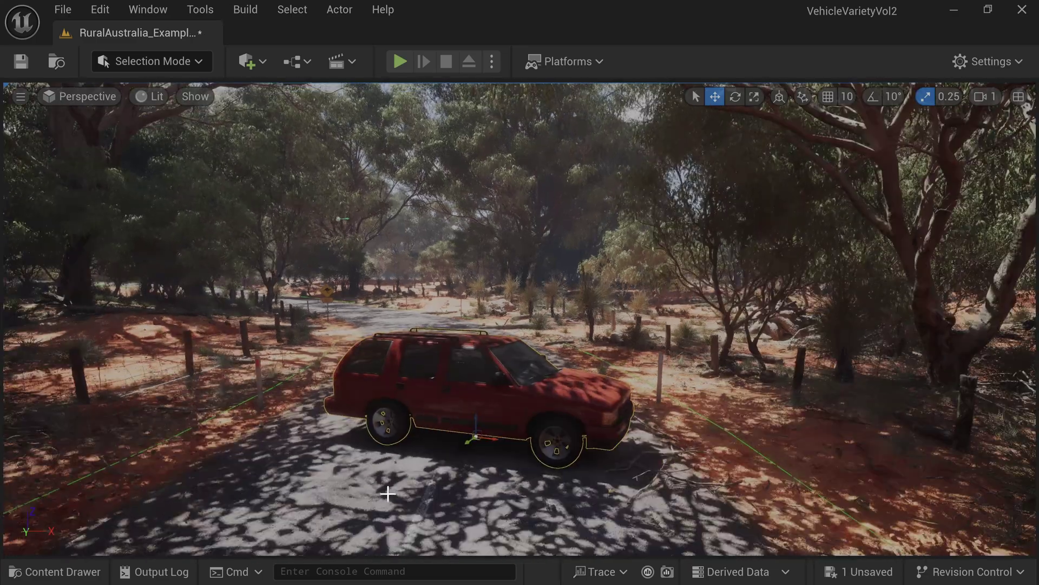
pyautogui.moveTo(422, 465); pyautogui.dragTo(424, 439, button='right')
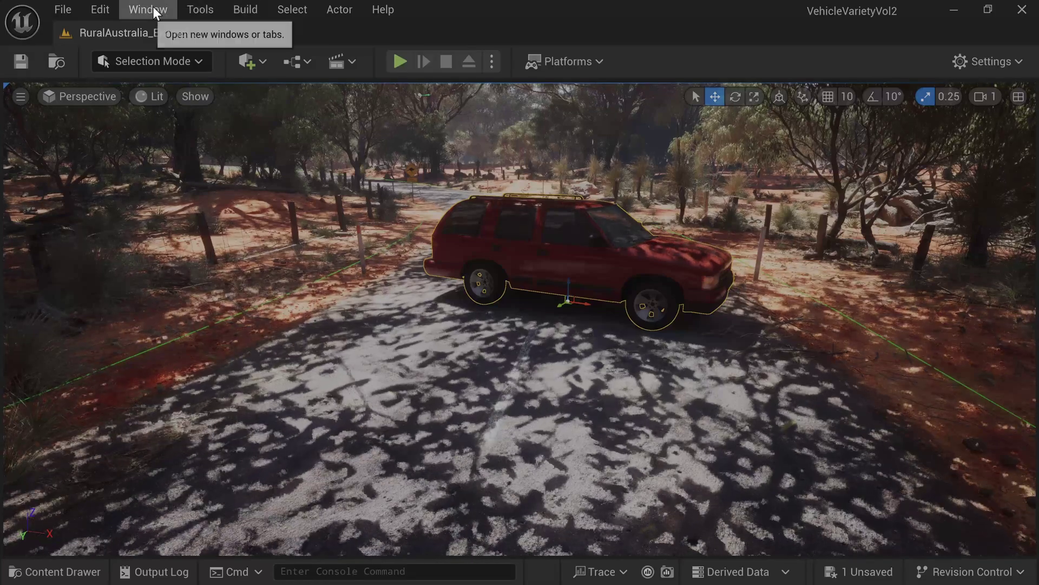
# Step: In a Details panel for the SUV, enable Simulate Physics and override its Mass
pyautogui.click(153, 7)
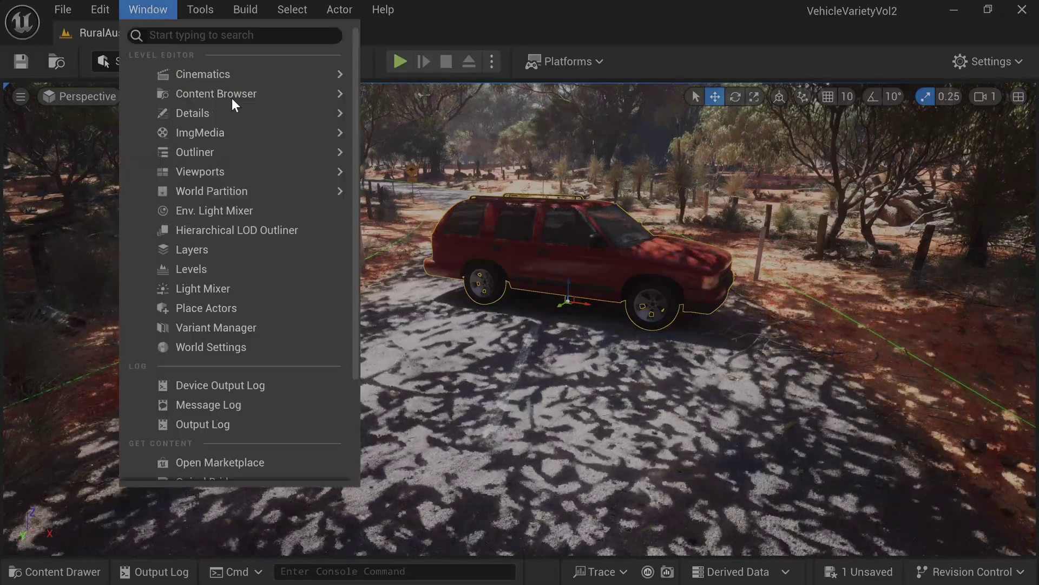
pyautogui.moveTo(240, 118)
pyautogui.click(408, 121)
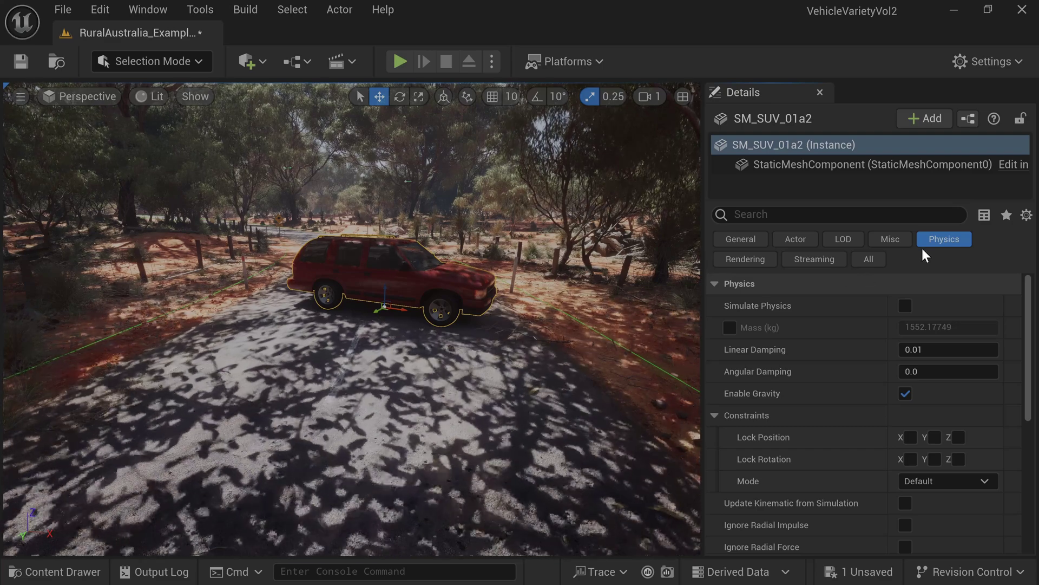
pyautogui.click(905, 306)
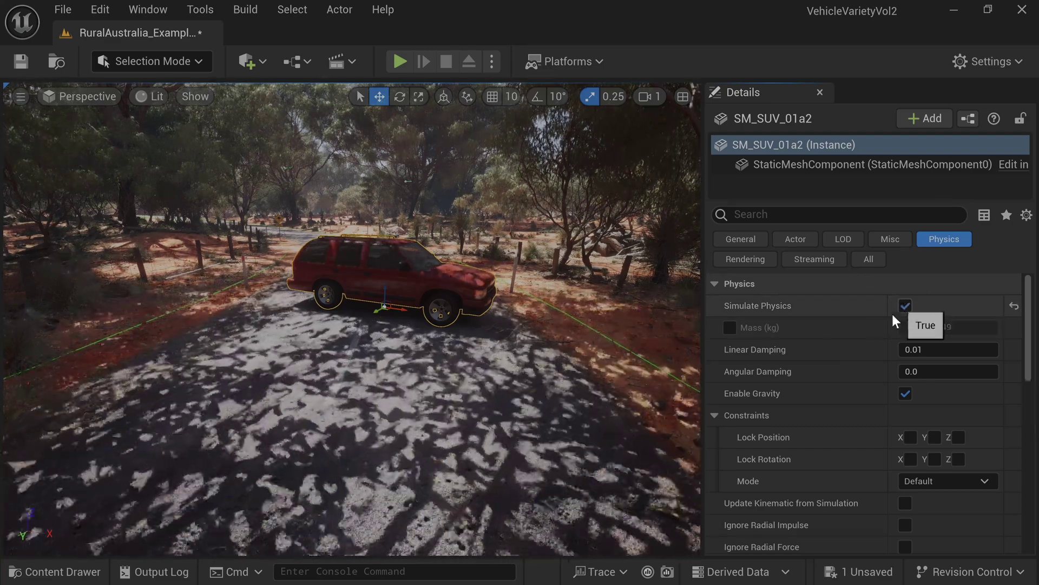
pyautogui.click(729, 328)
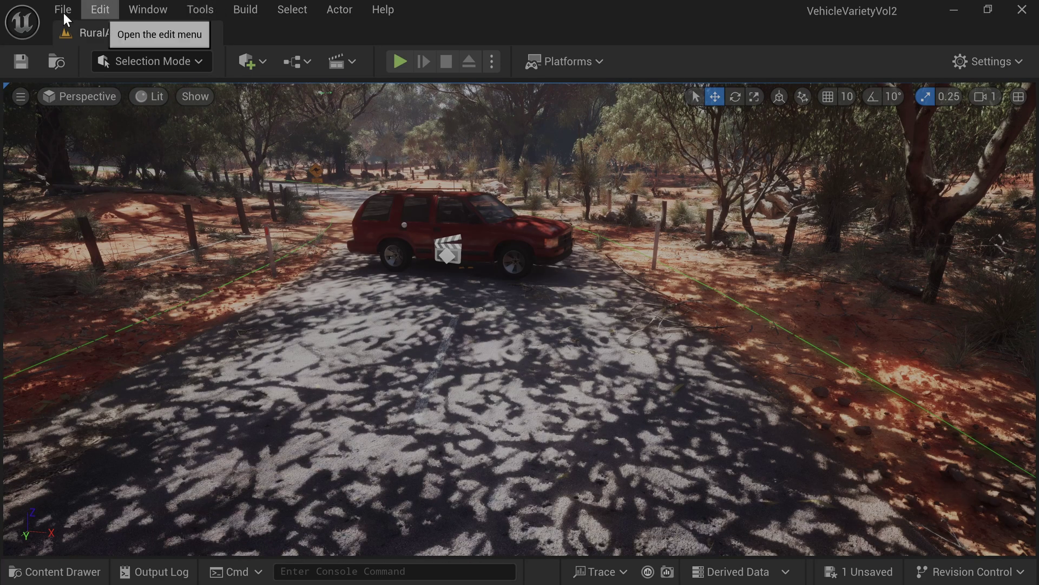
# Step: Open Take Recorder from Window > Cinematics
pyautogui.click(142, 9)
pyautogui.moveTo(196, 67)
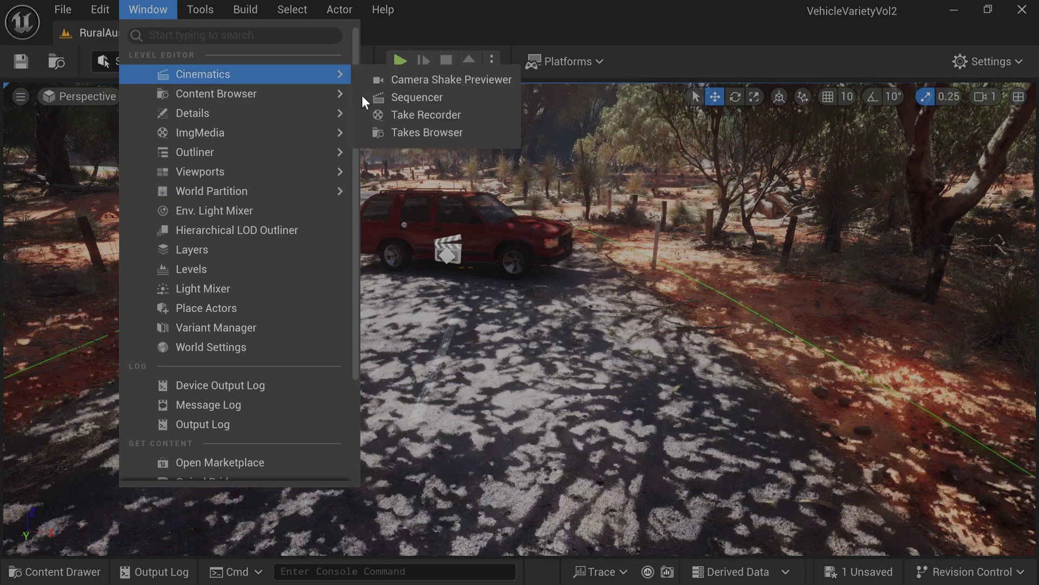
pyautogui.click(427, 116)
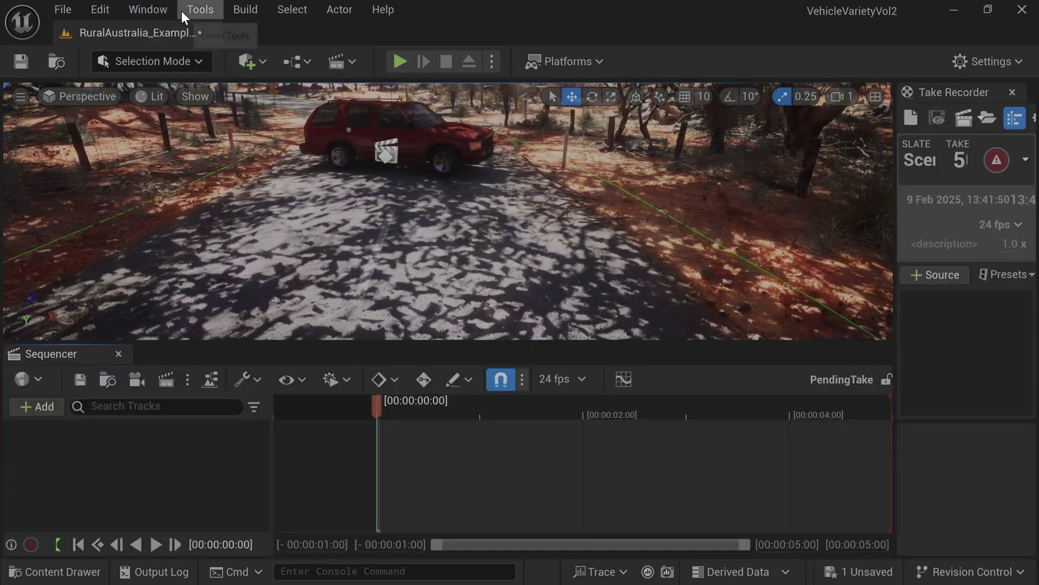
# Step: Add SM_SUV_01a from Outliner 1 as a Take Recorder source, then widen the panel
pyautogui.click(424, 143)
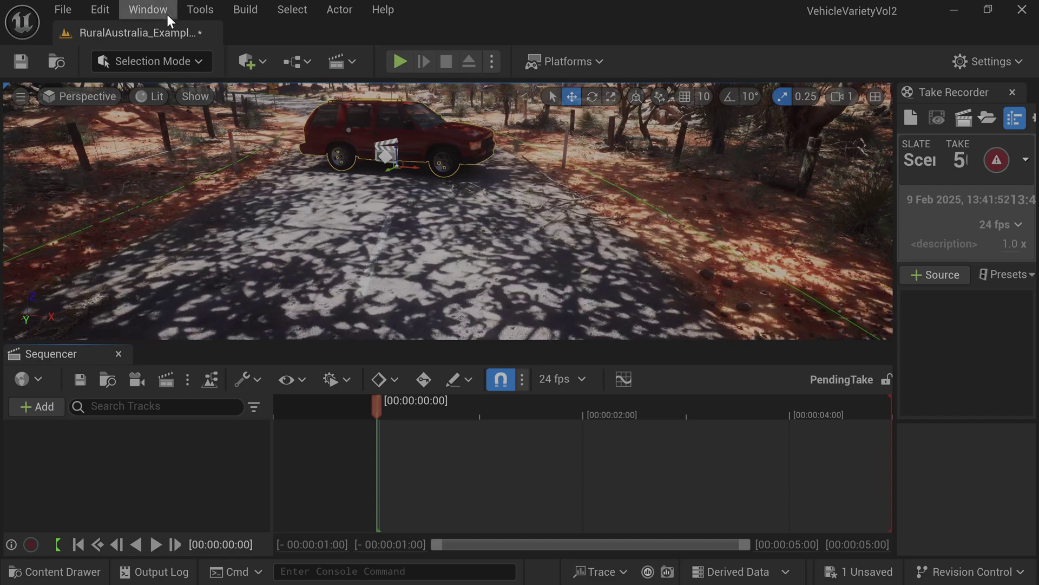
pyautogui.click(169, 18)
pyautogui.moveTo(219, 160)
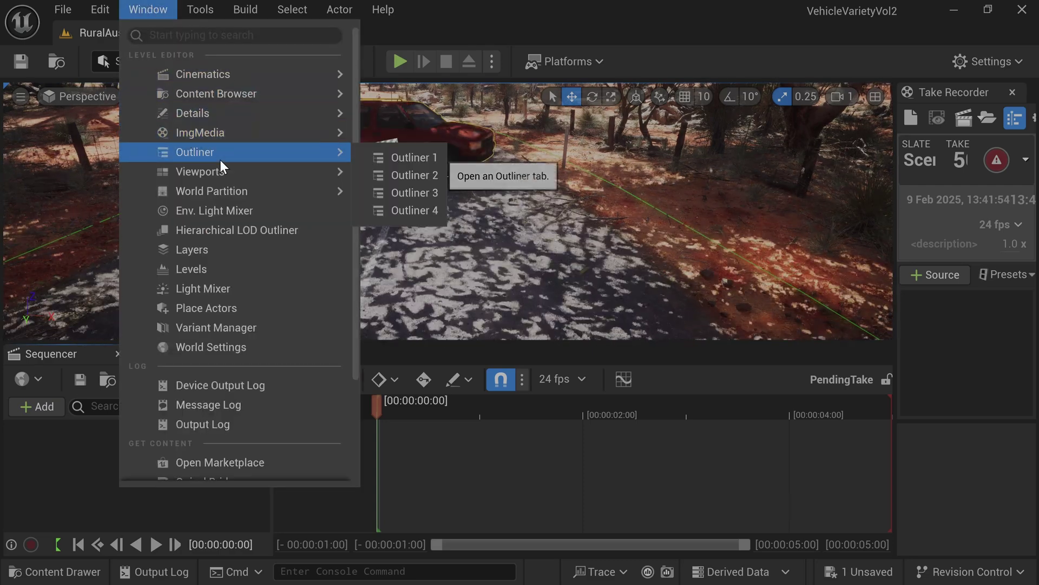
pyautogui.click(410, 157)
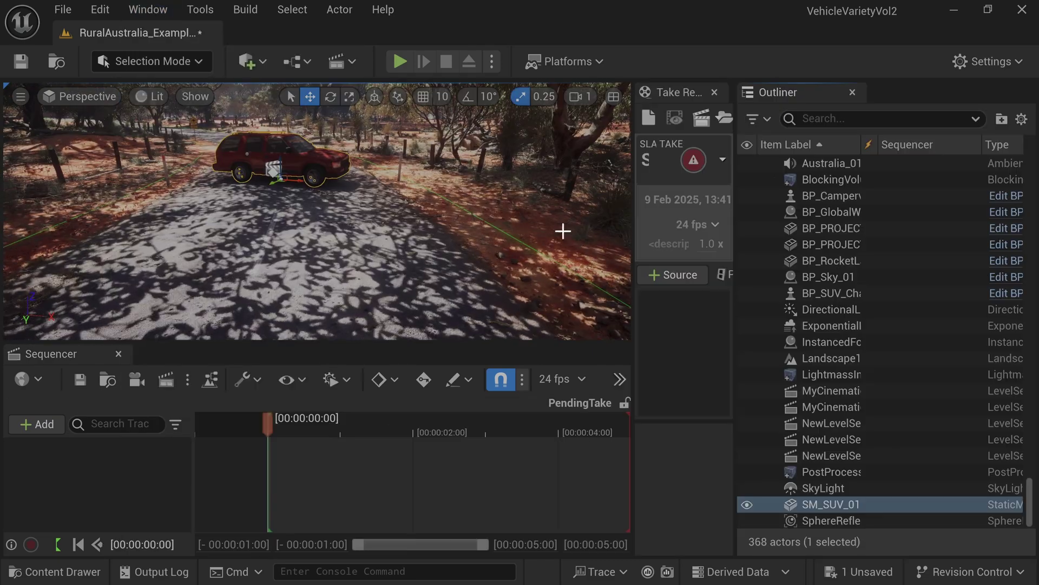
pyautogui.moveTo(918, 504); pyautogui.dragTo(690, 357)
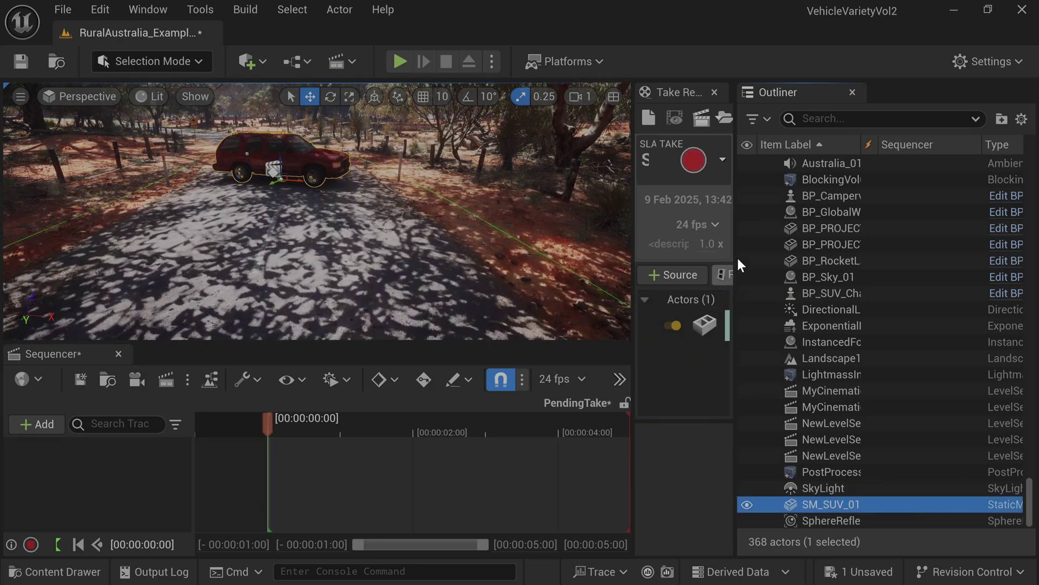
pyautogui.click(852, 91)
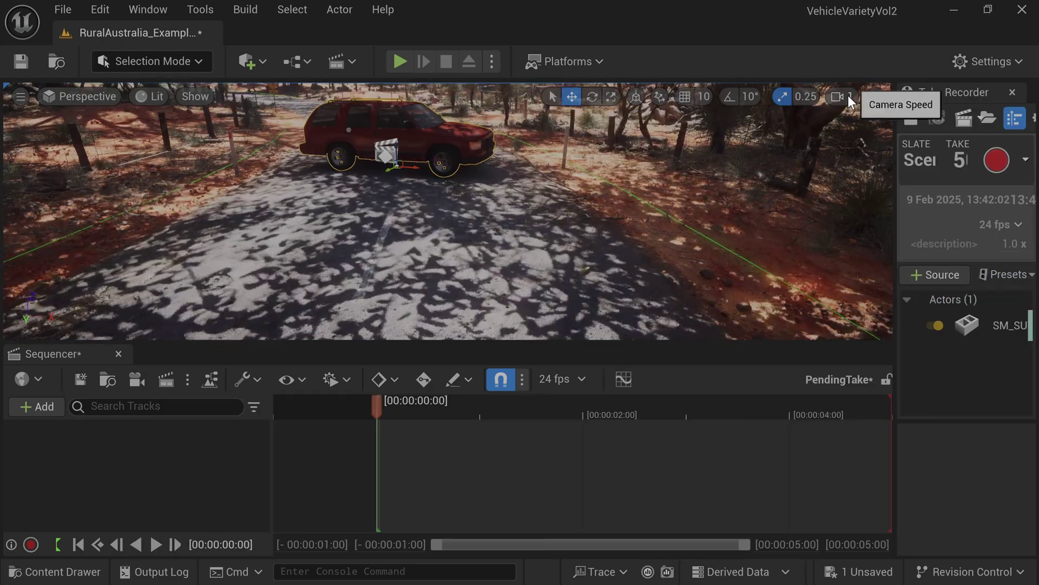
pyautogui.moveTo(894, 325); pyautogui.dragTo(803, 318)
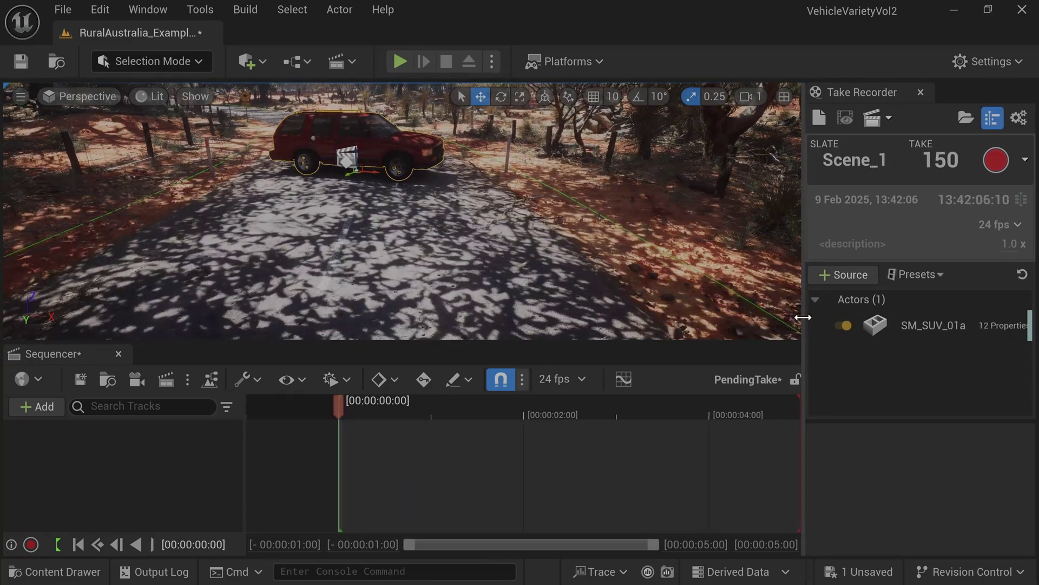
# Step: Set the take's frame rate to 30 fps and enlarge the level viewport
pyautogui.click(1018, 224)
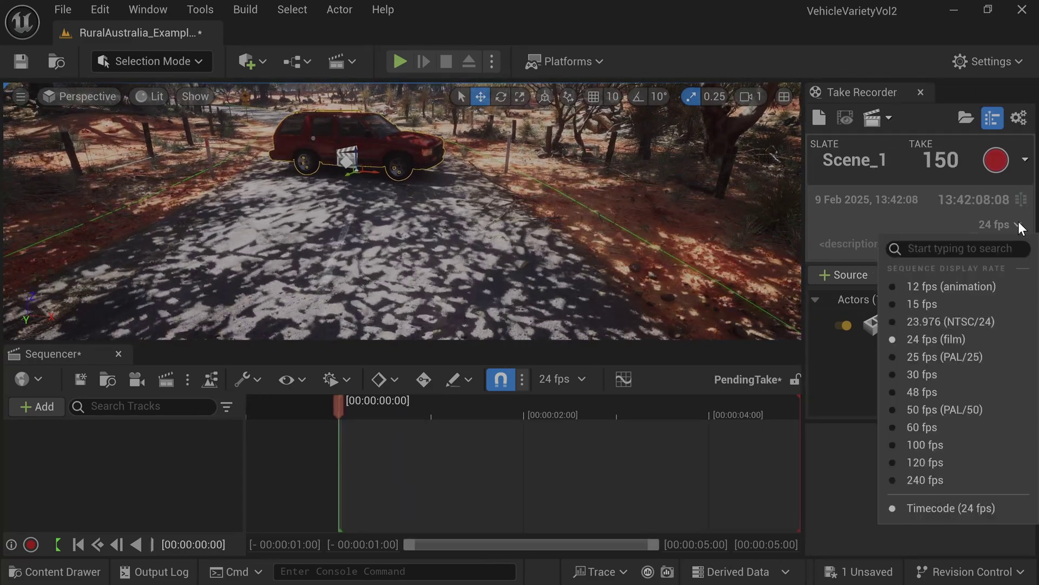
pyautogui.click(888, 374)
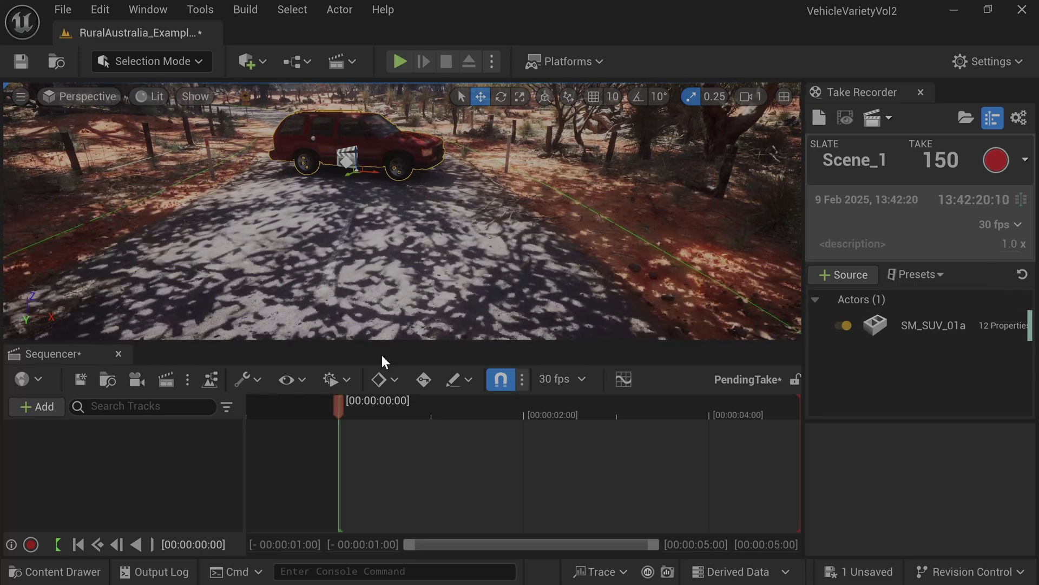
pyautogui.moveTo(372, 341); pyautogui.dragTo(368, 411)
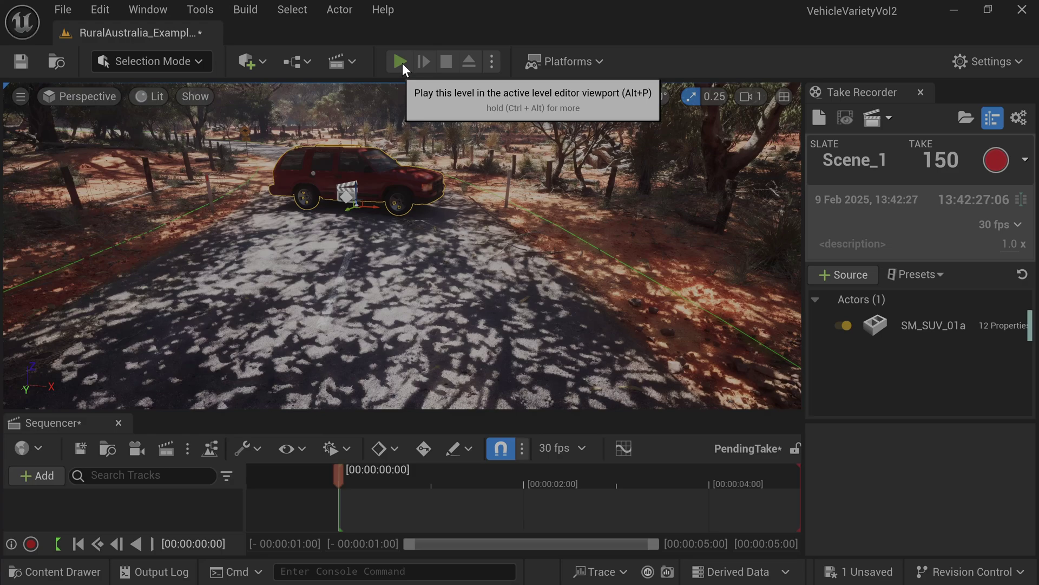
# Step: Play the level, record take 158 of the SUV driving, and stop with Esc
pyautogui.click(401, 62)
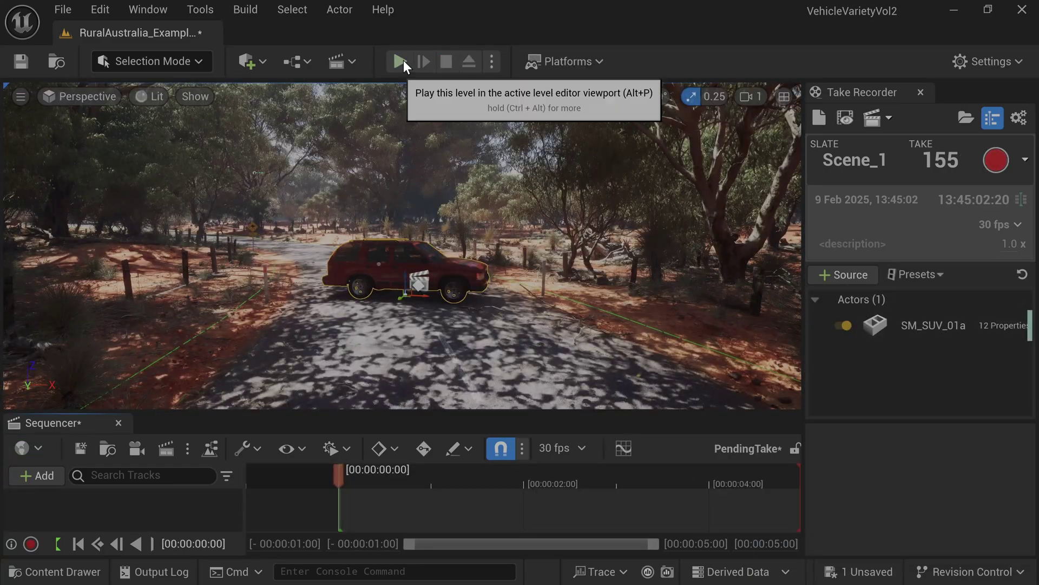
pyautogui.click(400, 62)
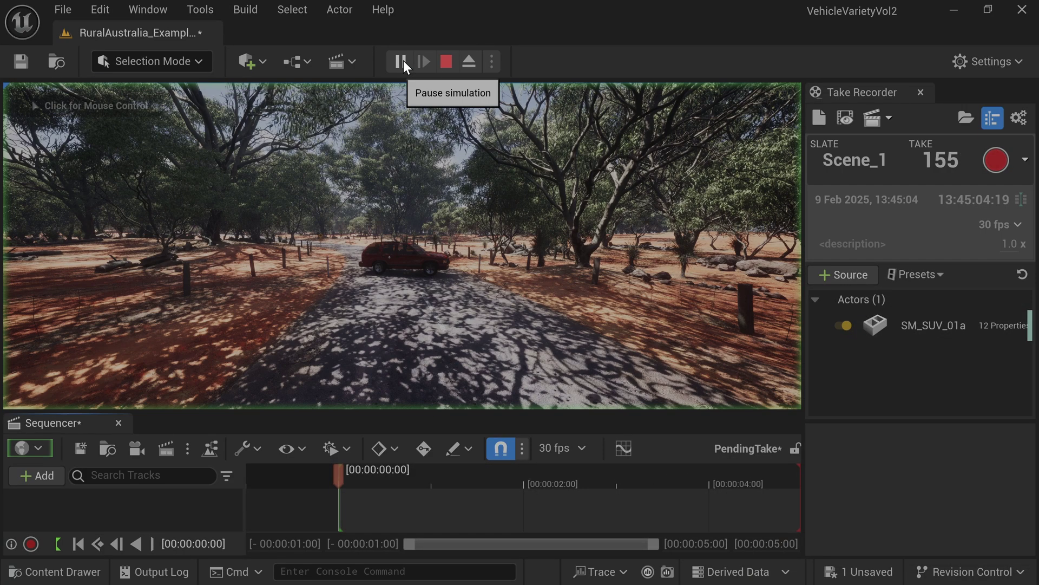
pyautogui.click(1003, 164)
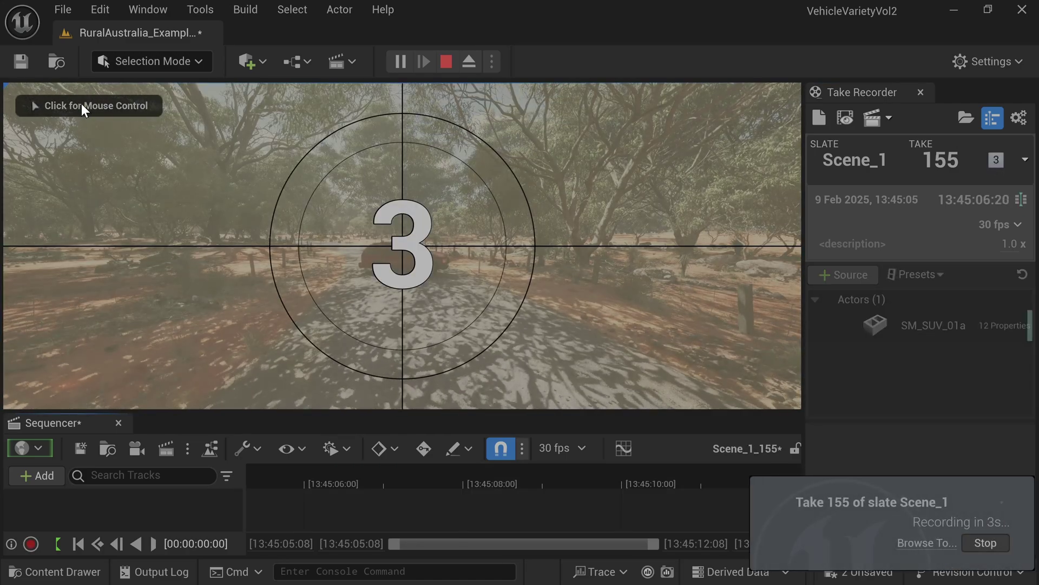
pyautogui.click(82, 102)
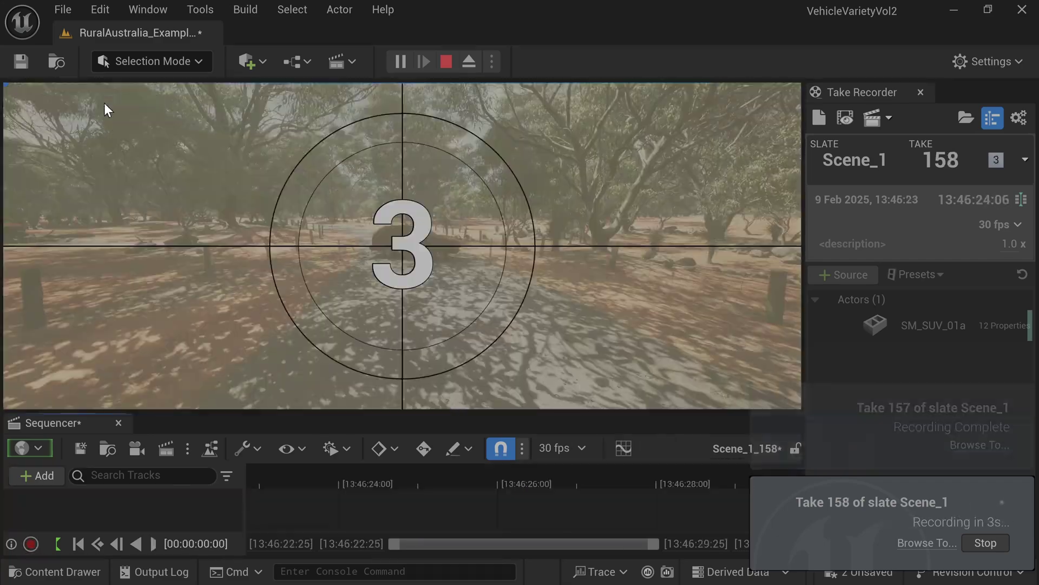
pyautogui.click(105, 104)
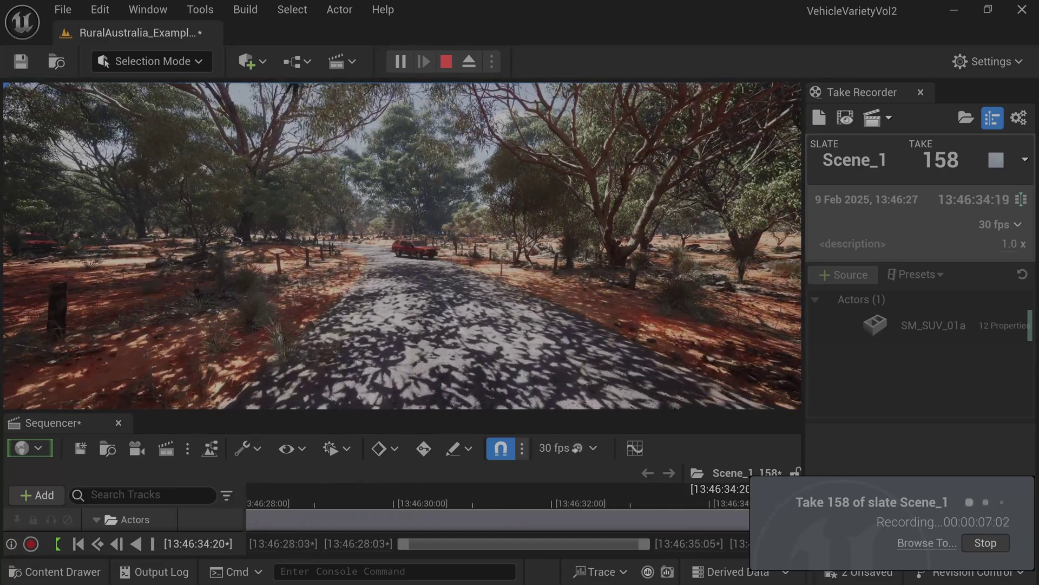
pyautogui.press('Escape')
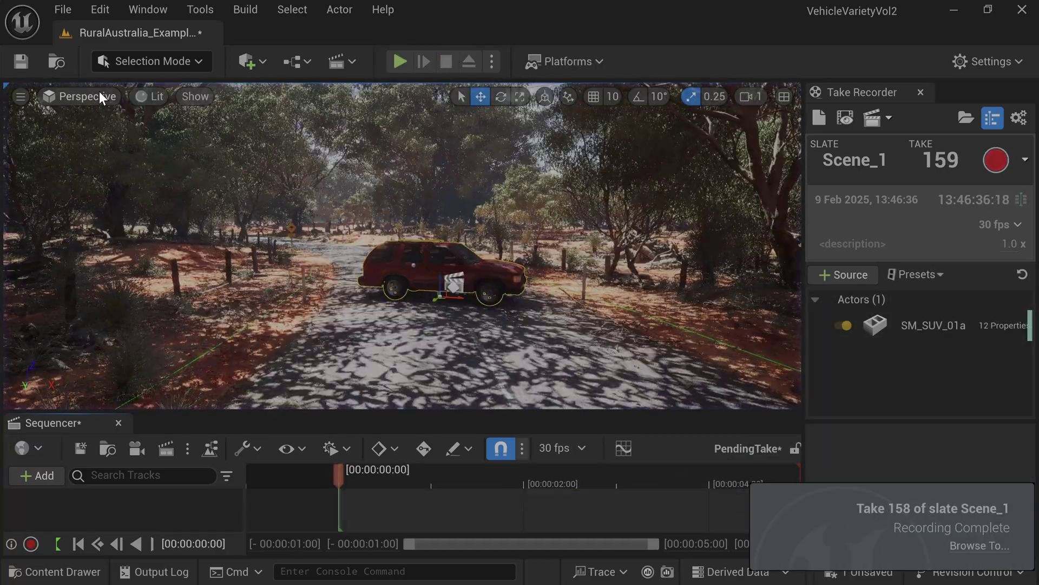
# Step: Start Play-in-Editor, begin recording take 159, and capture input in the game view
pyautogui.click(400, 62)
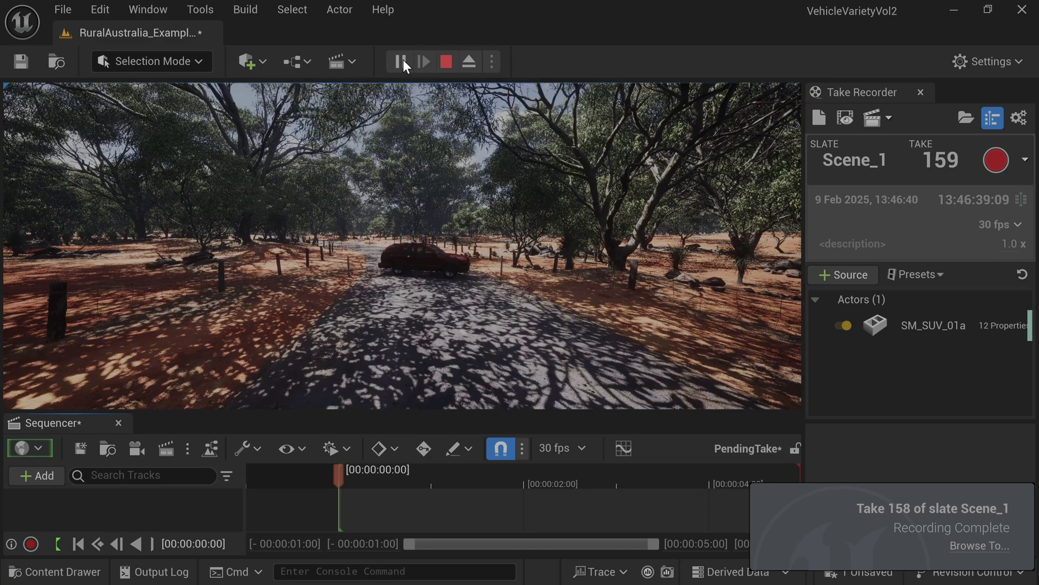
pyautogui.click(992, 162)
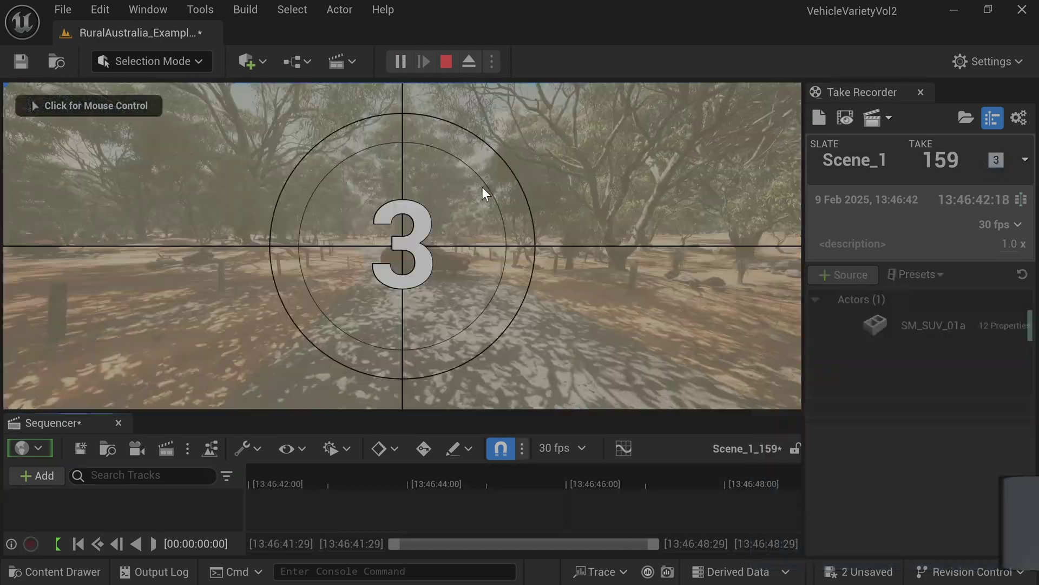
pyautogui.click(106, 105)
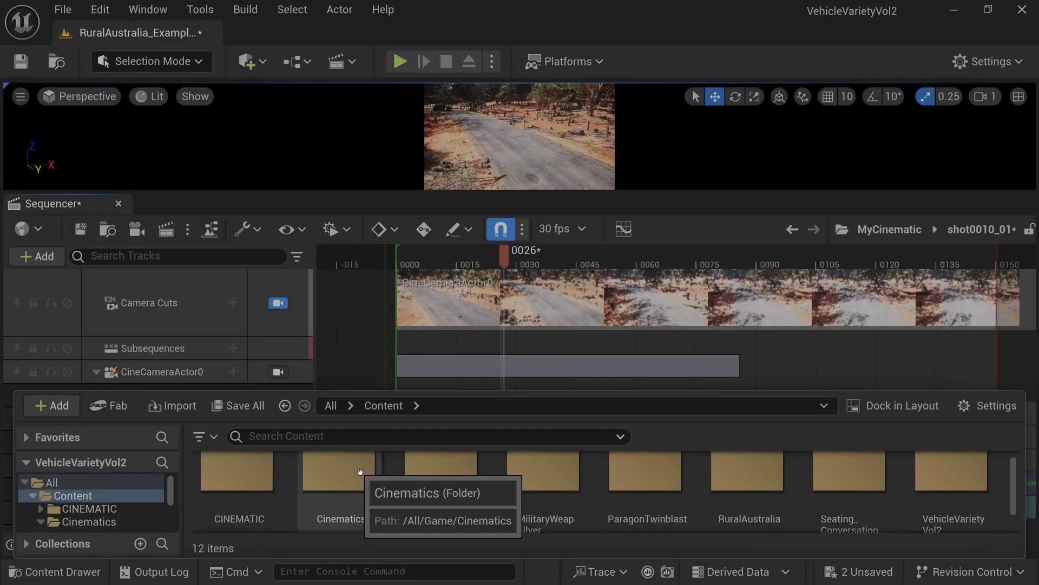
# Step: Drag SM_SUV_01a_Scene_1_157 from Takes > 2025-02-09 > Scene_1_157_Subscenes into Sequencer, then enlarge the viewport
pyautogui.doubleClick(360, 472)
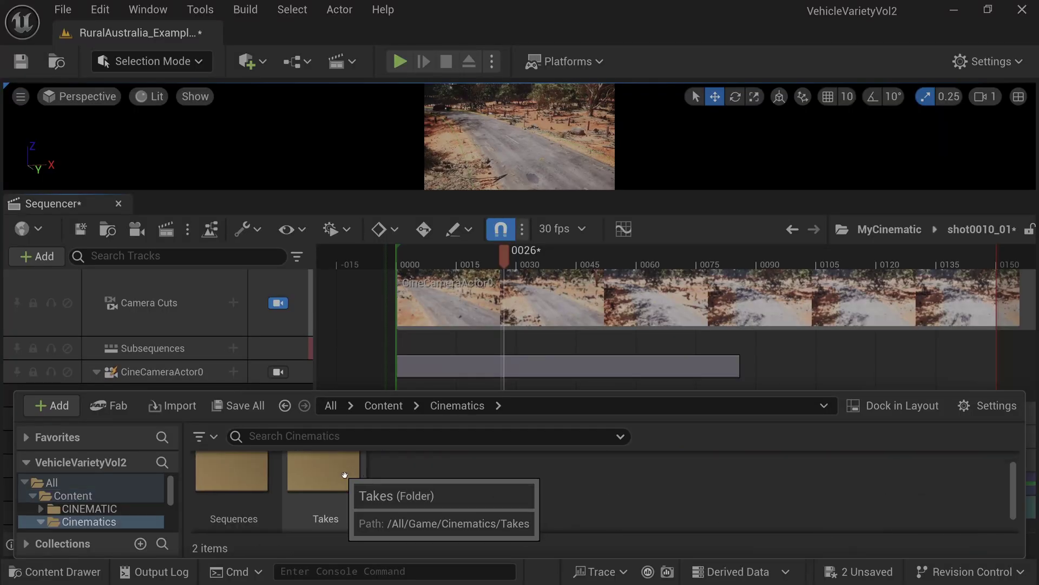
pyautogui.doubleClick(344, 474)
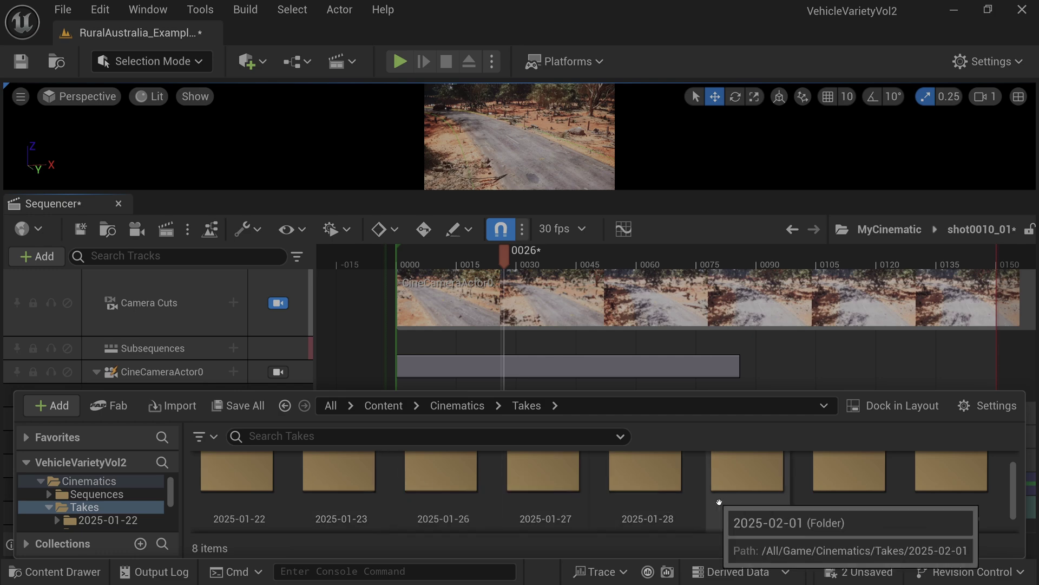
pyautogui.scroll(-1, 719, 502)
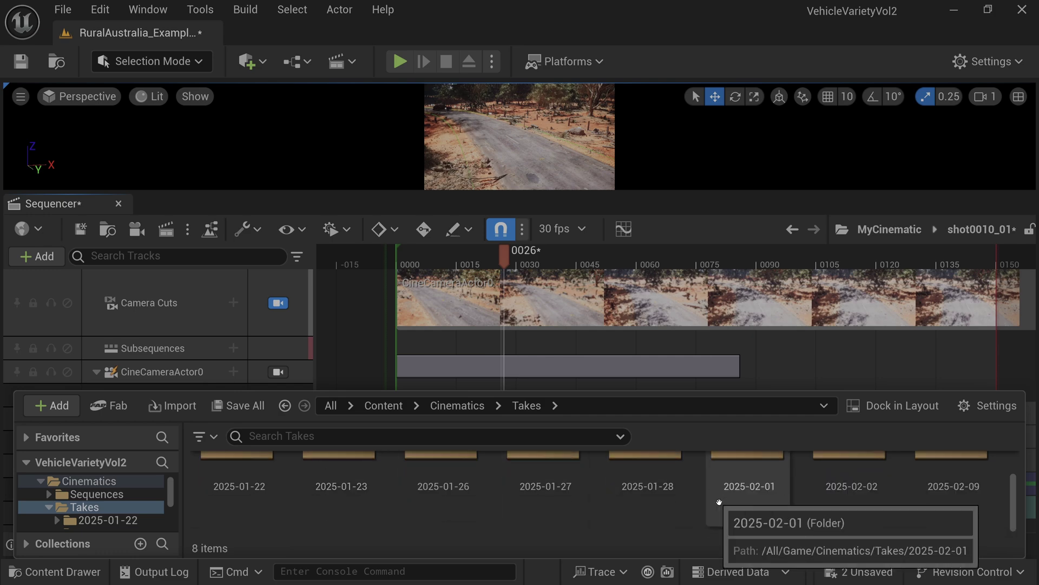
pyautogui.scroll(1, 719, 502)
pyautogui.doubleClick(951, 506)
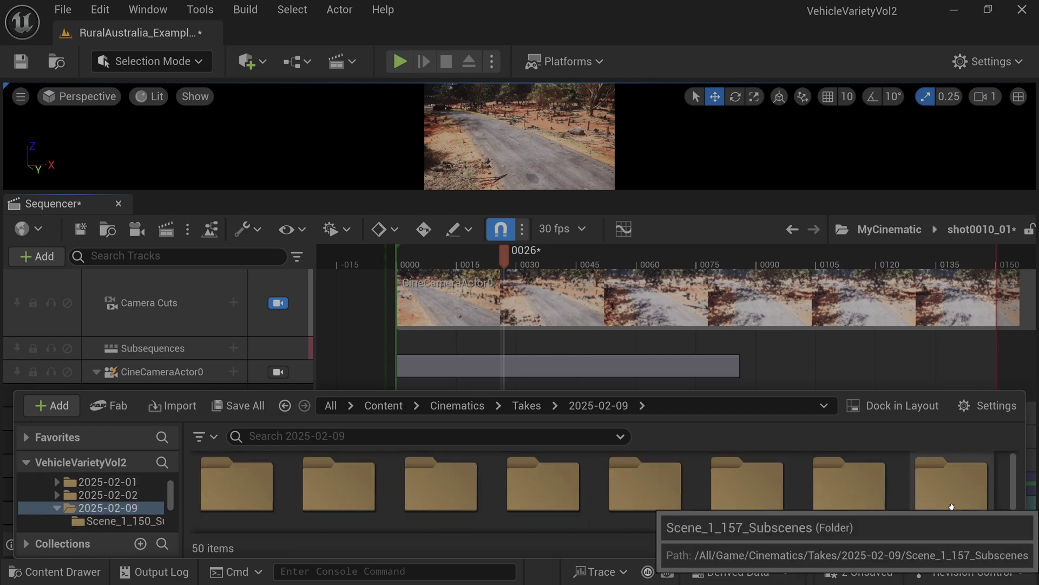
pyautogui.doubleClick(951, 503)
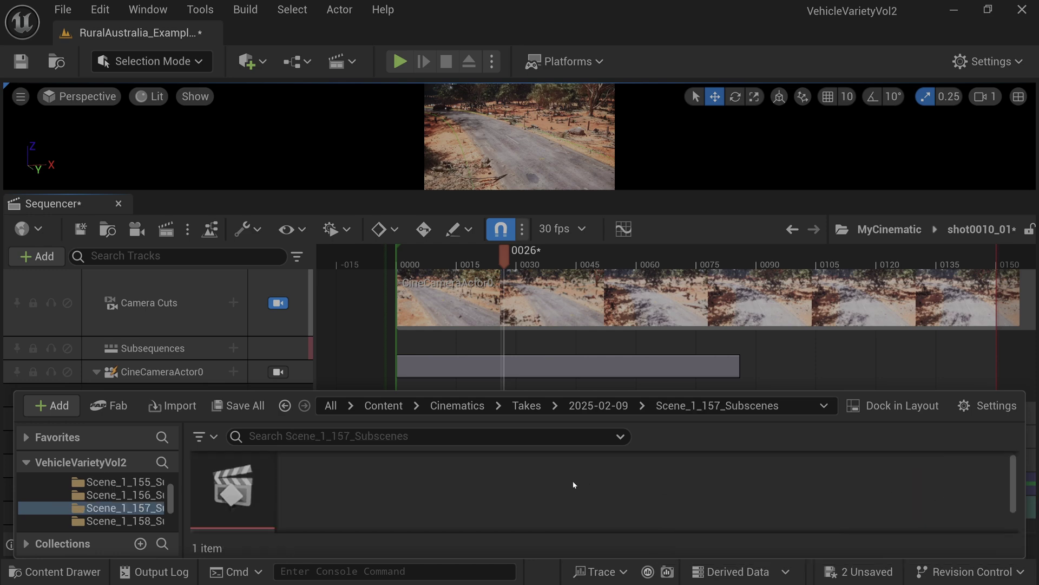
pyautogui.scroll(-1, 537, 486)
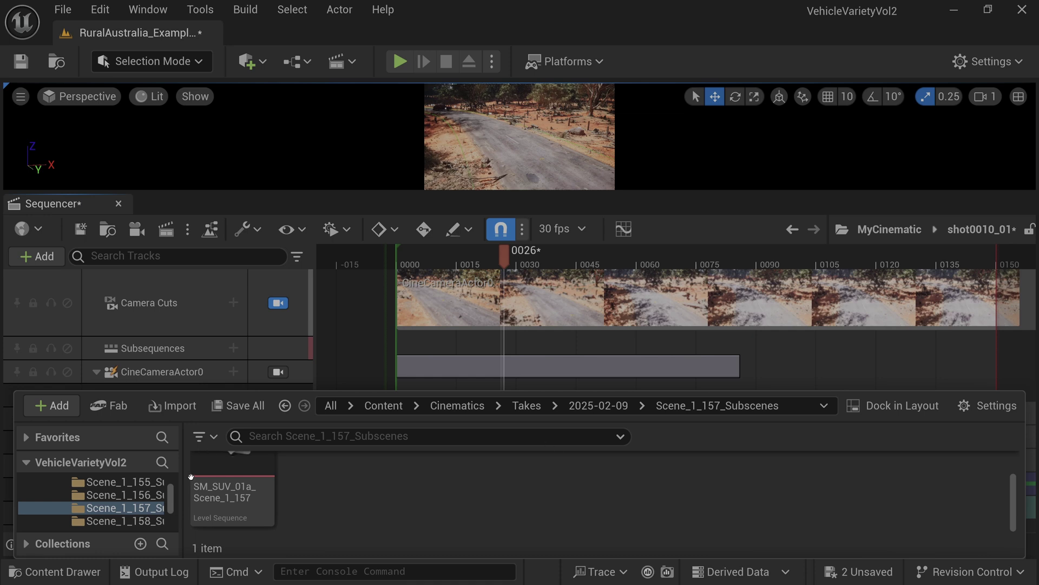
pyautogui.moveTo(193, 479); pyautogui.dragTo(346, 337)
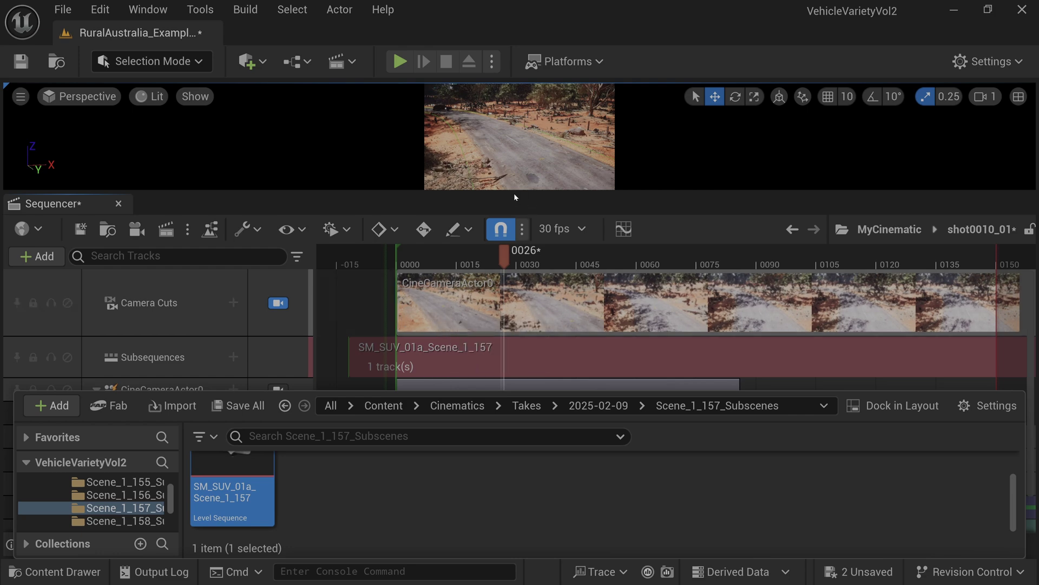
pyautogui.moveTo(514, 193); pyautogui.dragTo(511, 341)
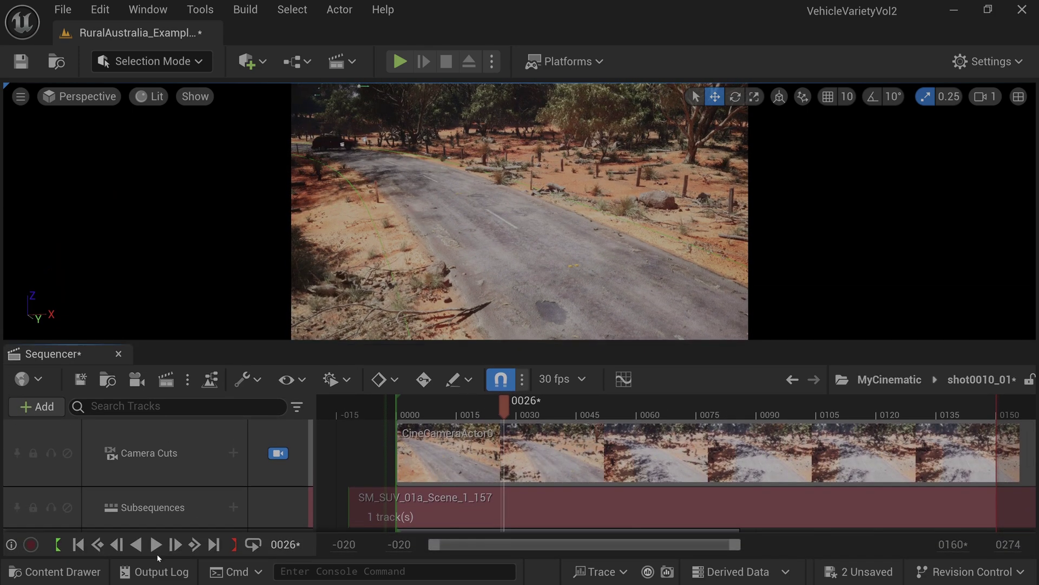
# Step: Rewind and play the shot to watch the SUV take, stop it, then scrub forward
pyautogui.click(77, 544)
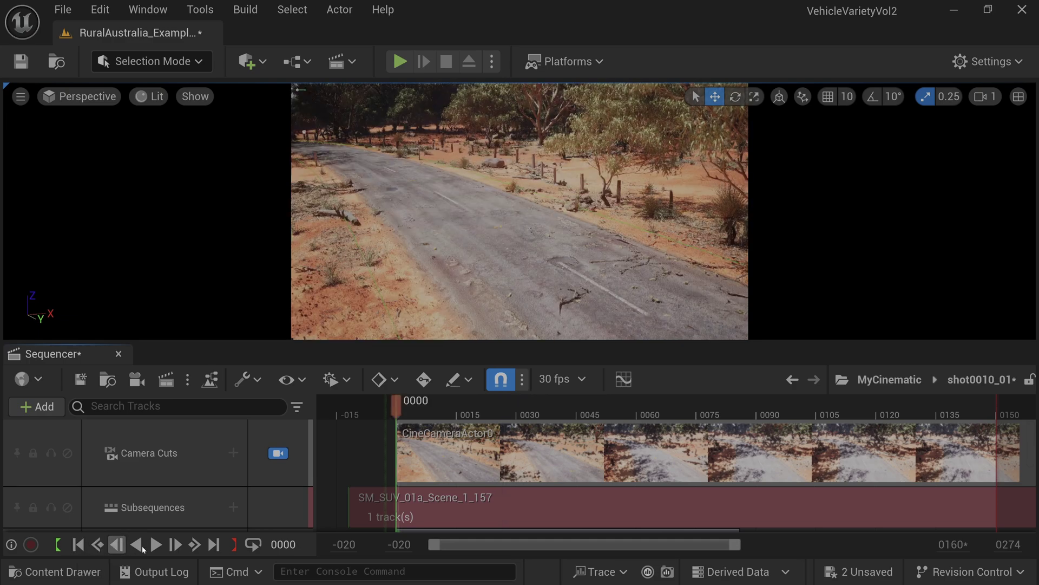
pyautogui.click(156, 544)
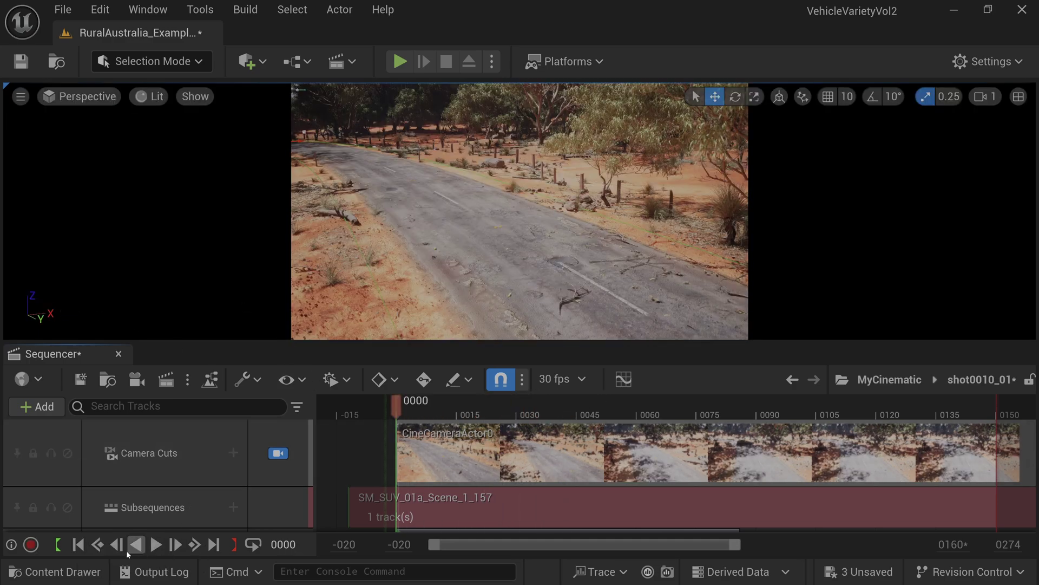
pyautogui.click(158, 544)
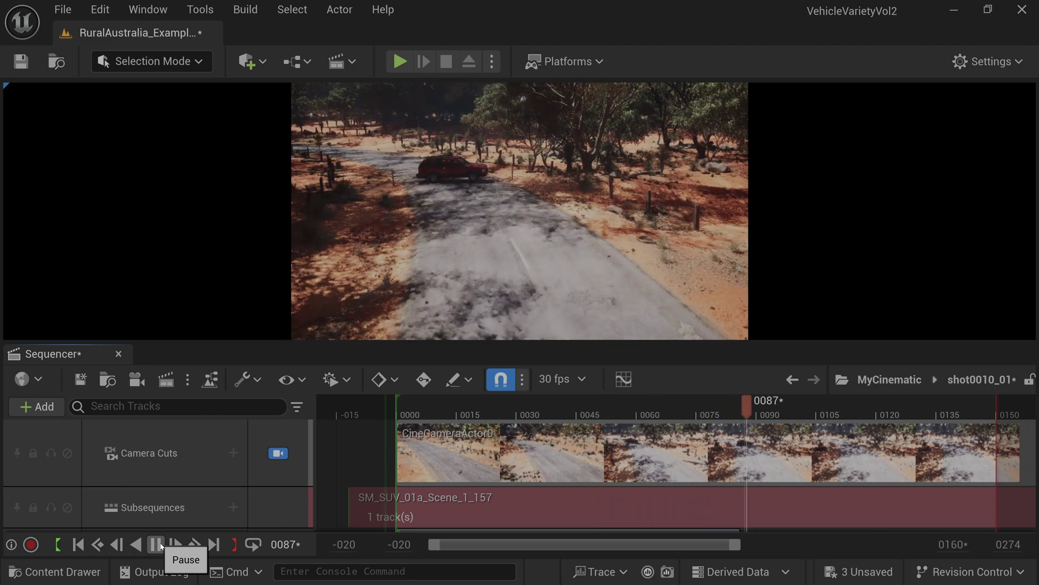
pyautogui.click(161, 545)
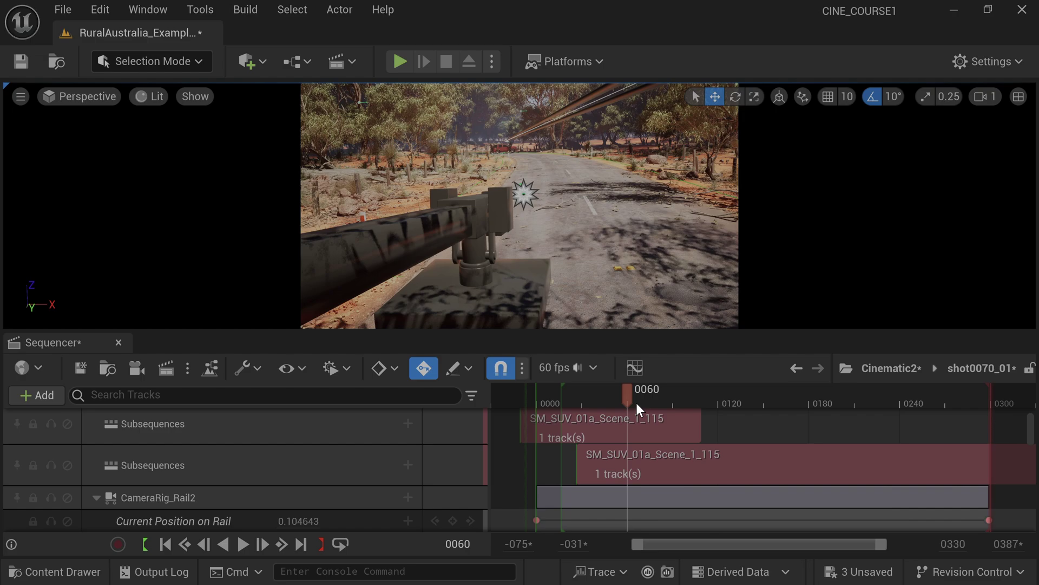
pyautogui.moveTo(635, 403); pyautogui.dragTo(791, 434)
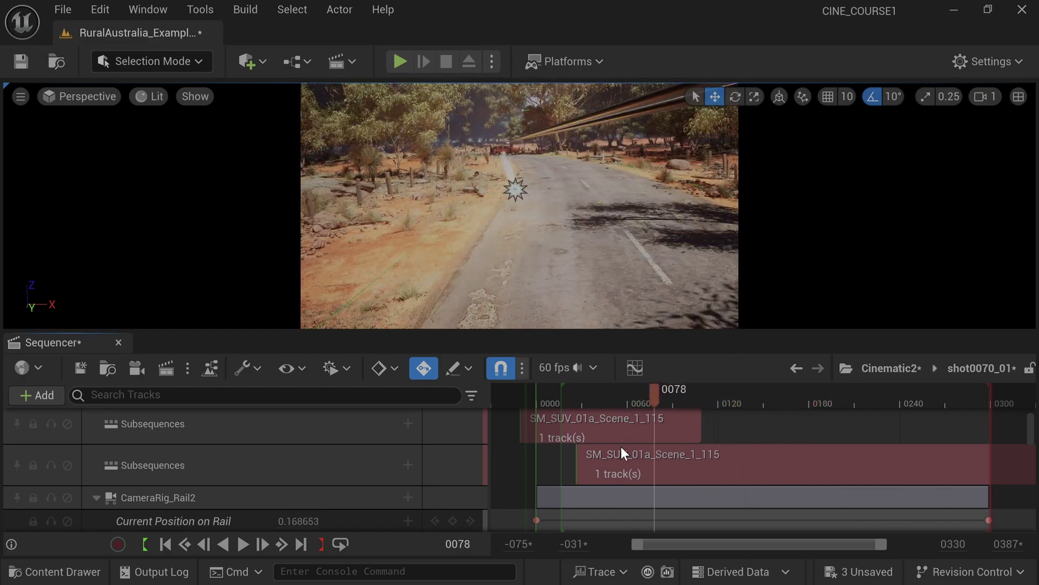
pyautogui.moveTo(656, 454); pyautogui.dragTo(849, 461)
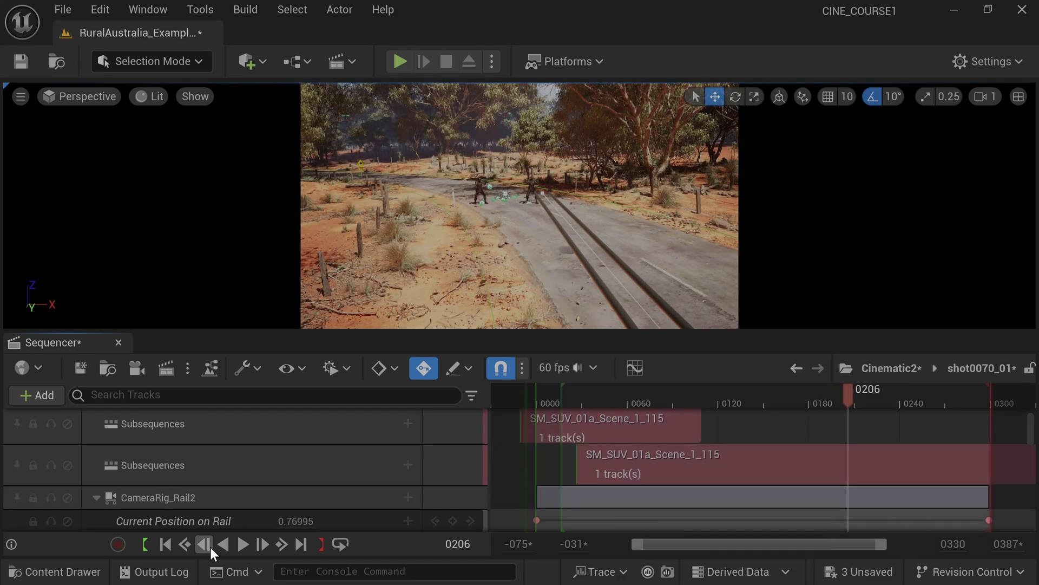
pyautogui.click(166, 543)
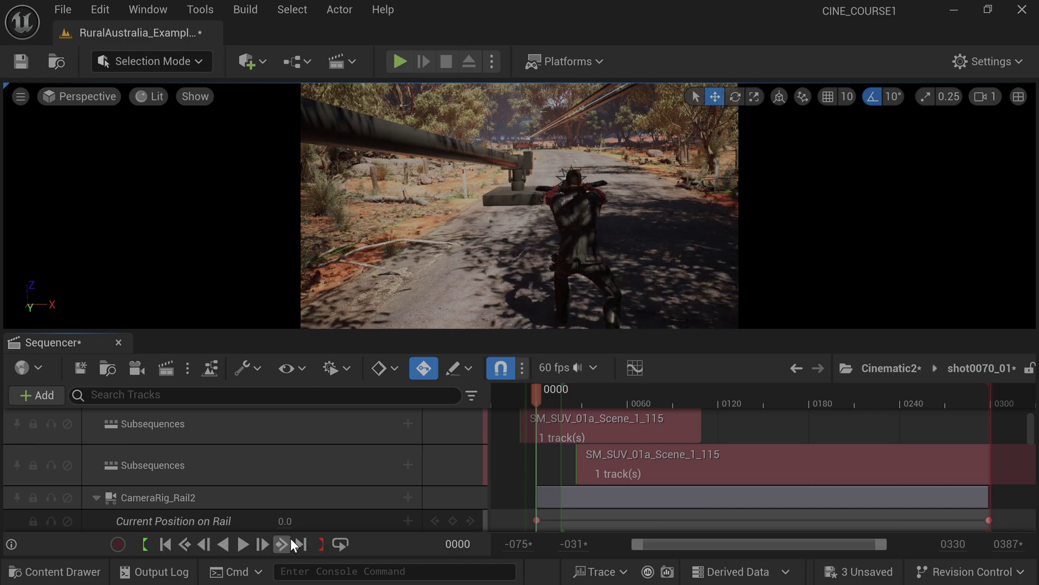
pyautogui.click(240, 545)
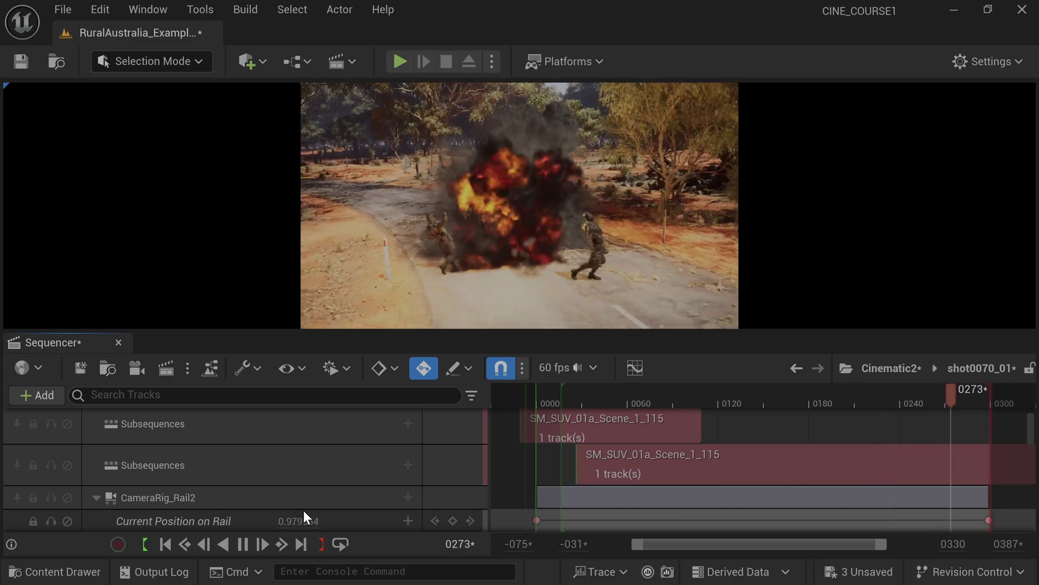
pyautogui.click(244, 547)
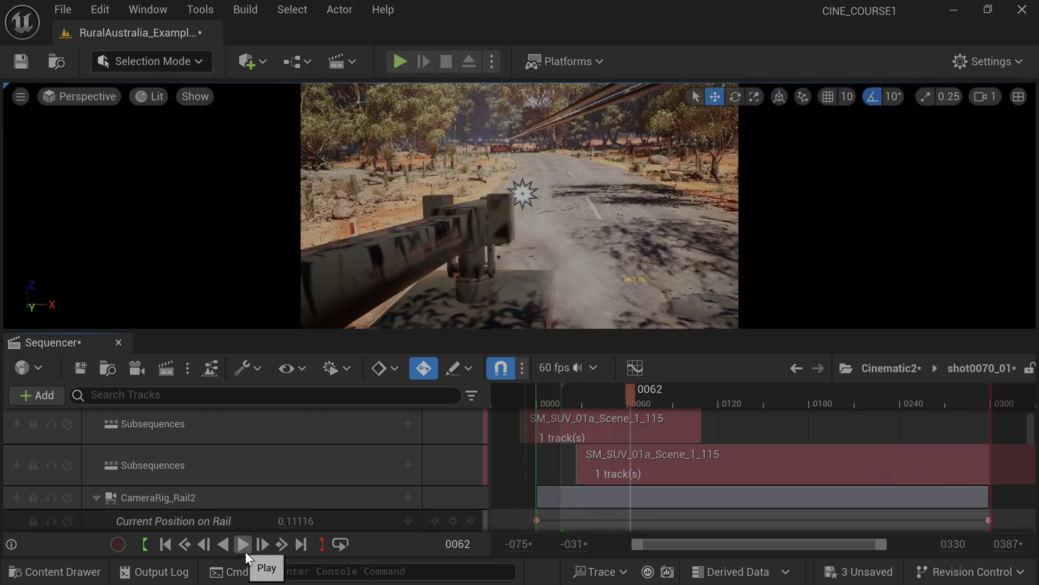
# Step: Set the second SM_SUV_01a_Scene_1_115 subsequence's Time Scale to 1.409923 in its properties
pyautogui.rightClick(768, 463)
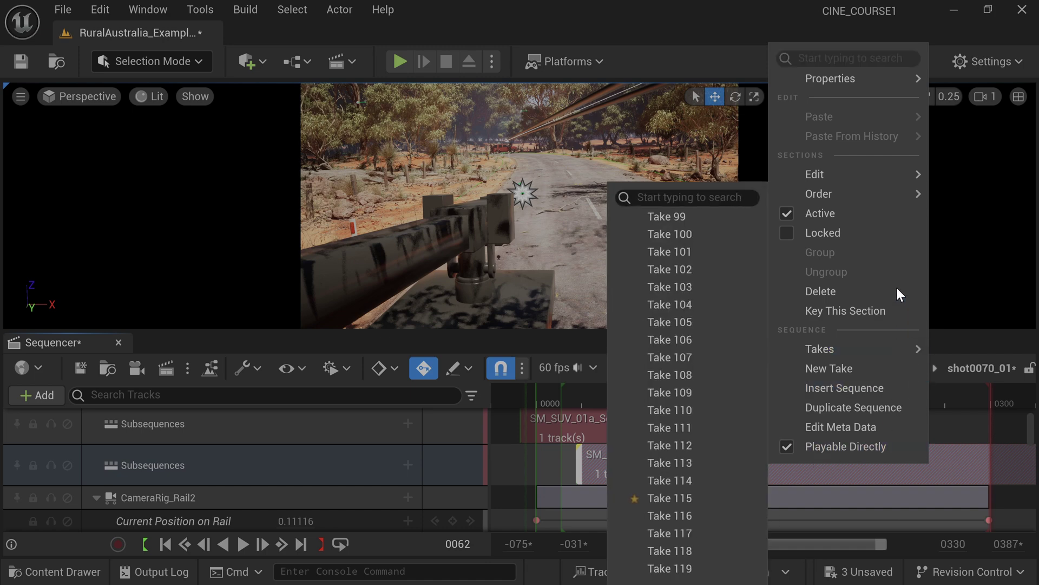
pyautogui.moveTo(822, 90)
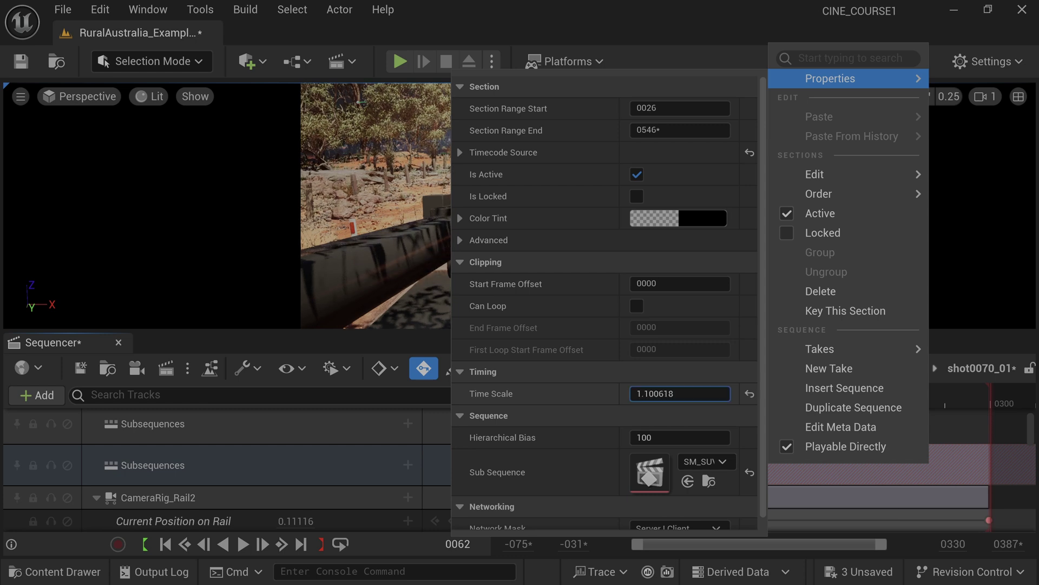
pyautogui.moveTo(680, 393); pyautogui.dragTo(690, 394)
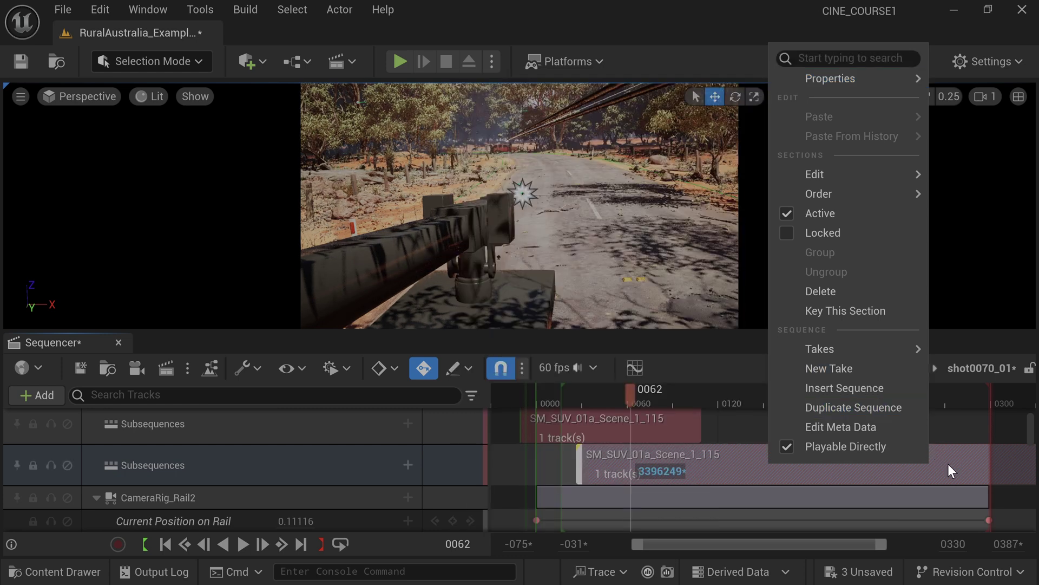
pyautogui.click(950, 467)
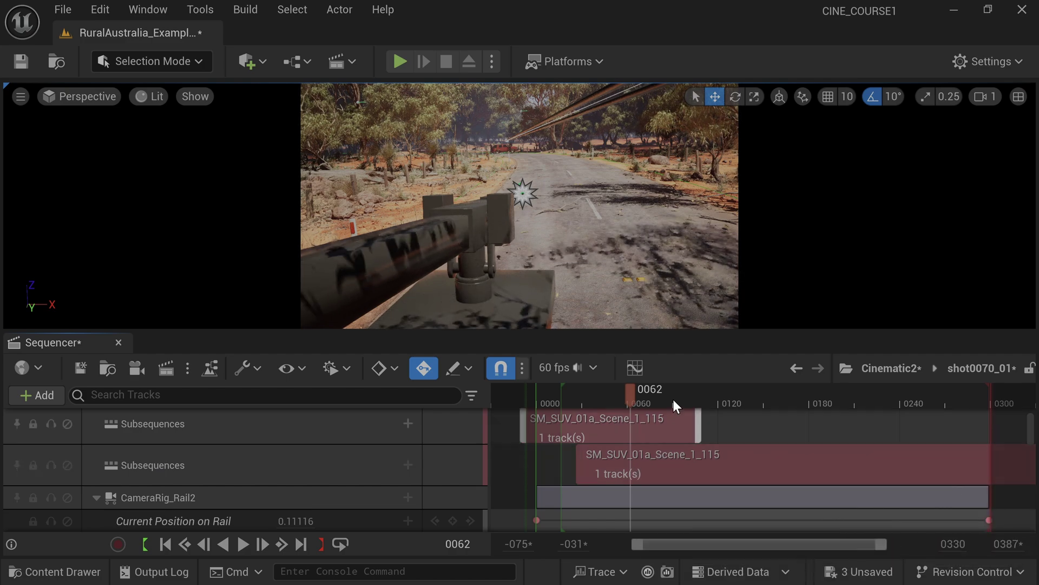
pyautogui.moveTo(633, 393); pyautogui.dragTo(616, 430)
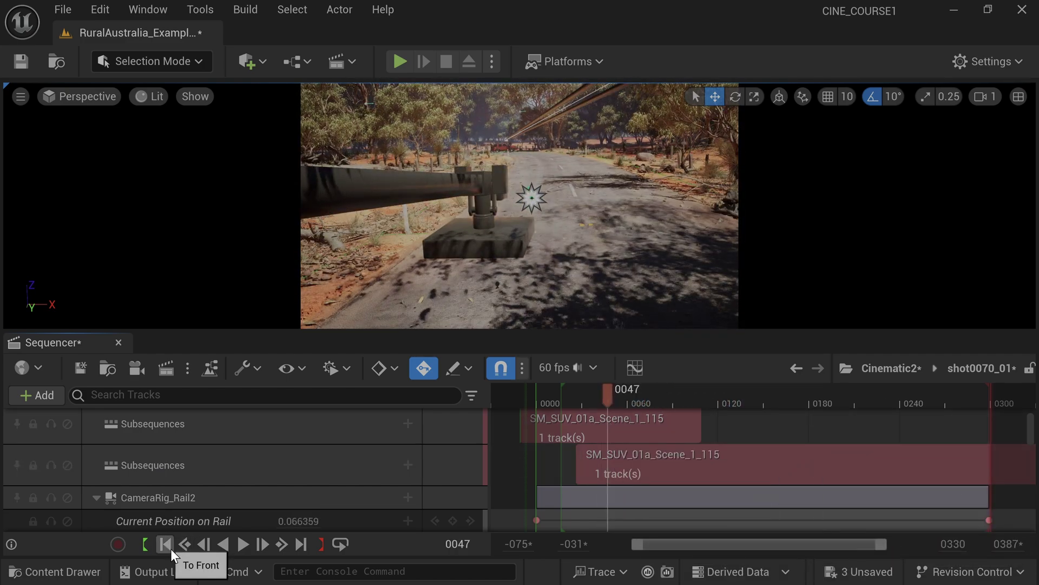
pyautogui.click(169, 545)
pyautogui.click(244, 544)
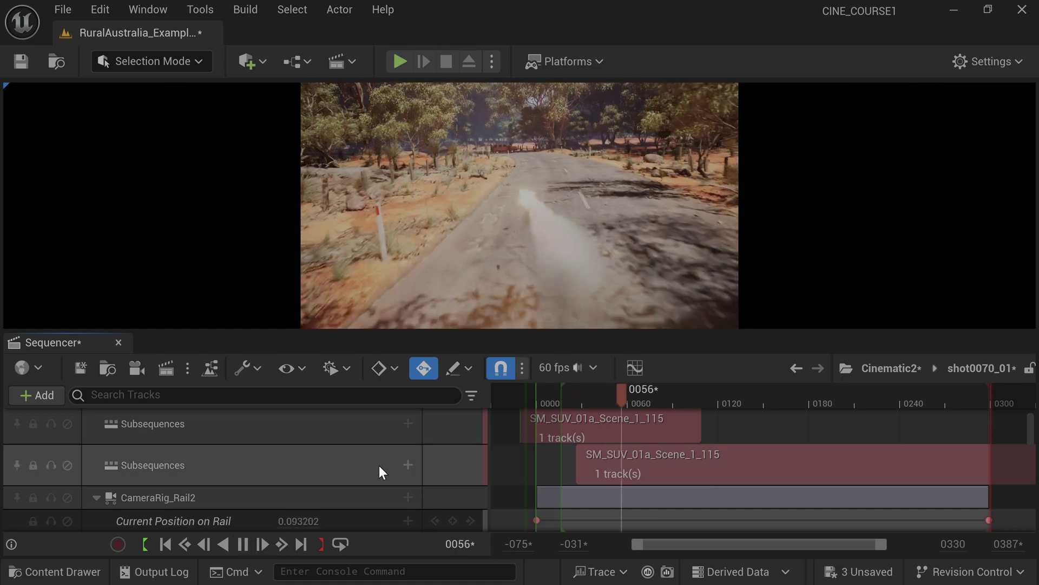